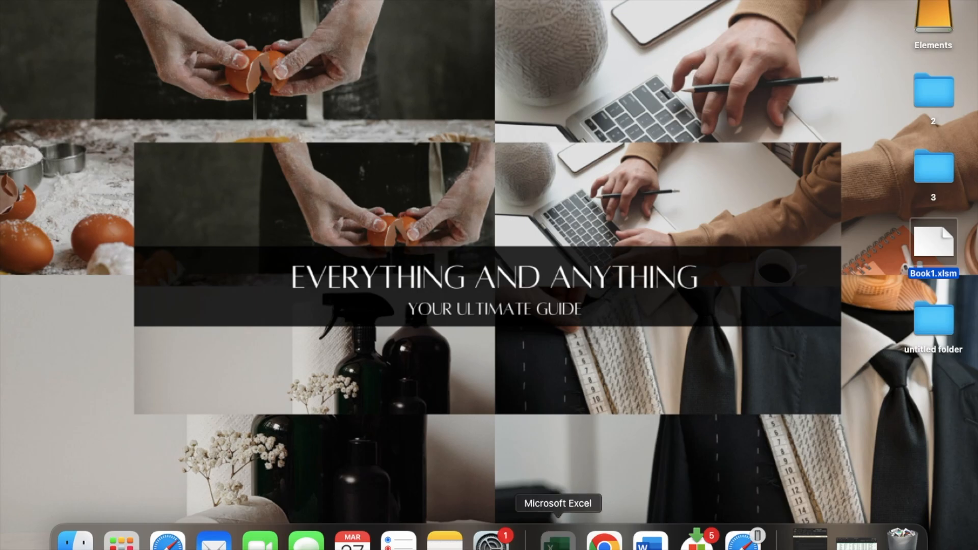
Step: Switch to Excel's employee sample data workbook and open the sheet listing the salary and age questions
{"action": "left_click", "coordinate": [558, 541]}
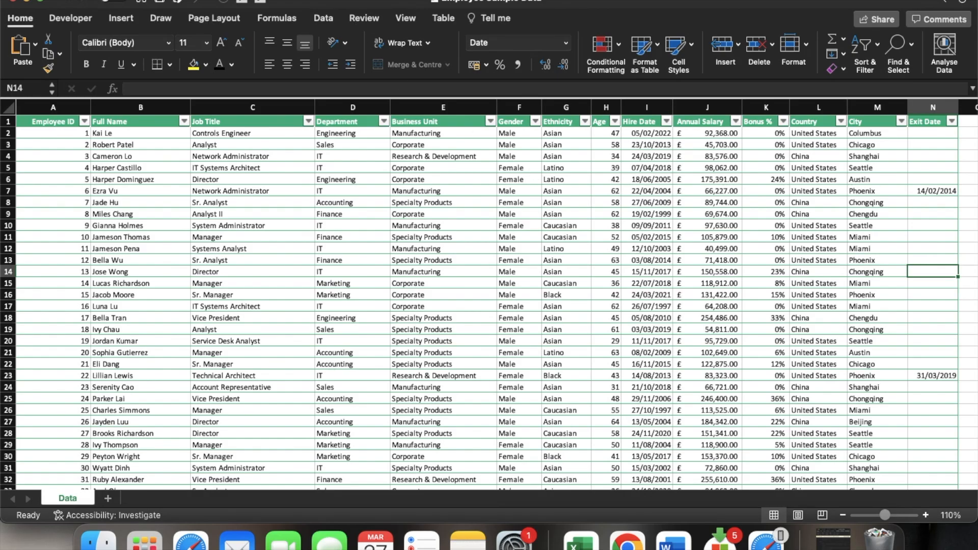
{"action": "left_click", "coordinate": [41, 5]}
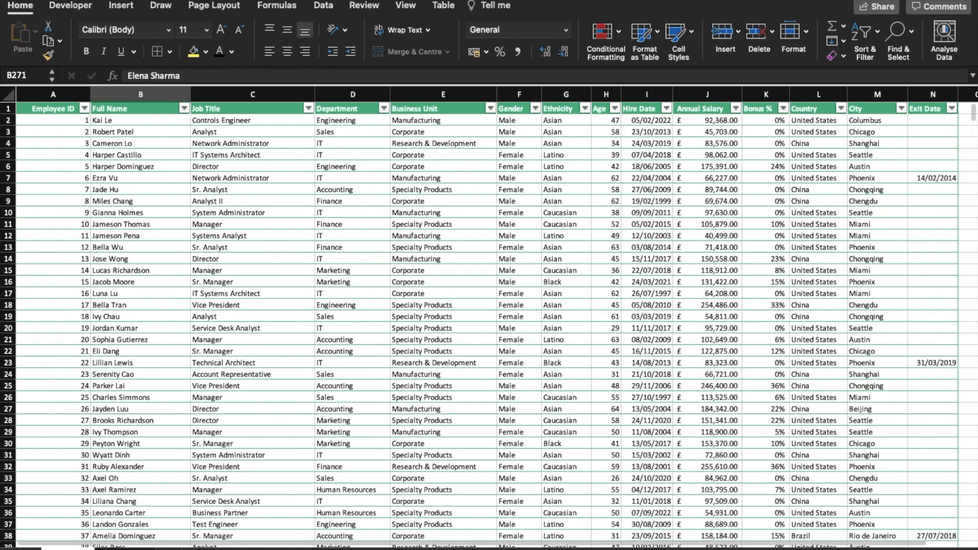
{"action": "left_click", "coordinate": [126, 548]}
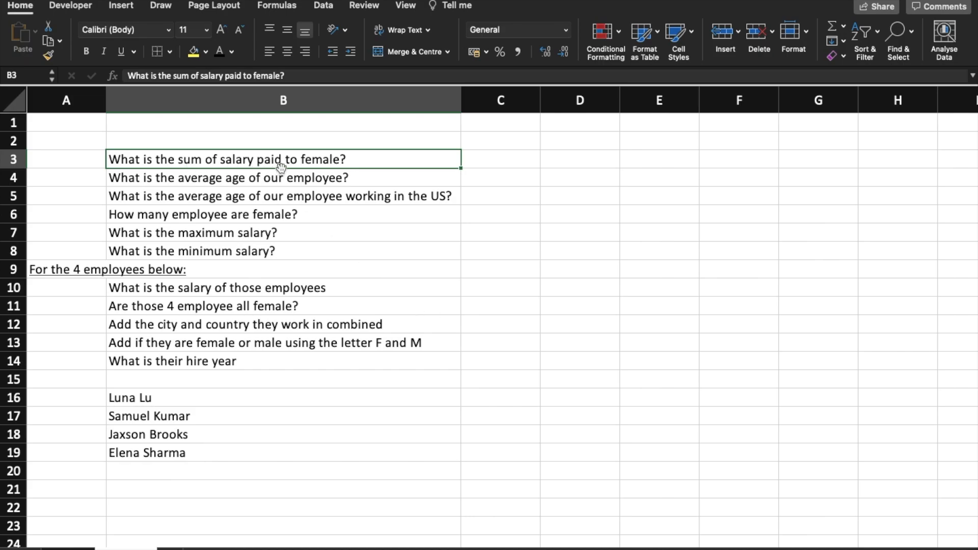
Step: Start a SUMIF formula in C3 using the Gender column F:F of the Data sheet as its range
{"action": "left_click", "coordinate": [484, 165]}
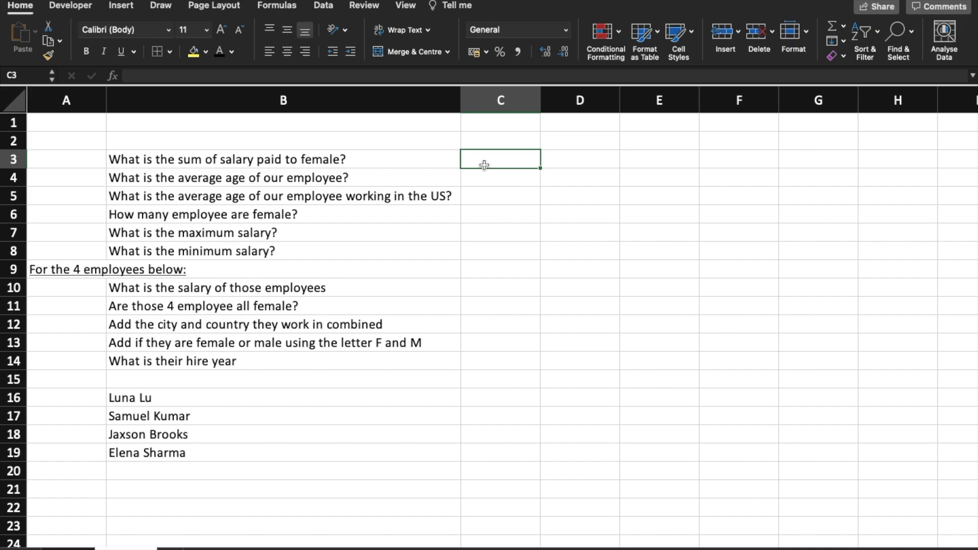
{"action": "type", "text": "="}
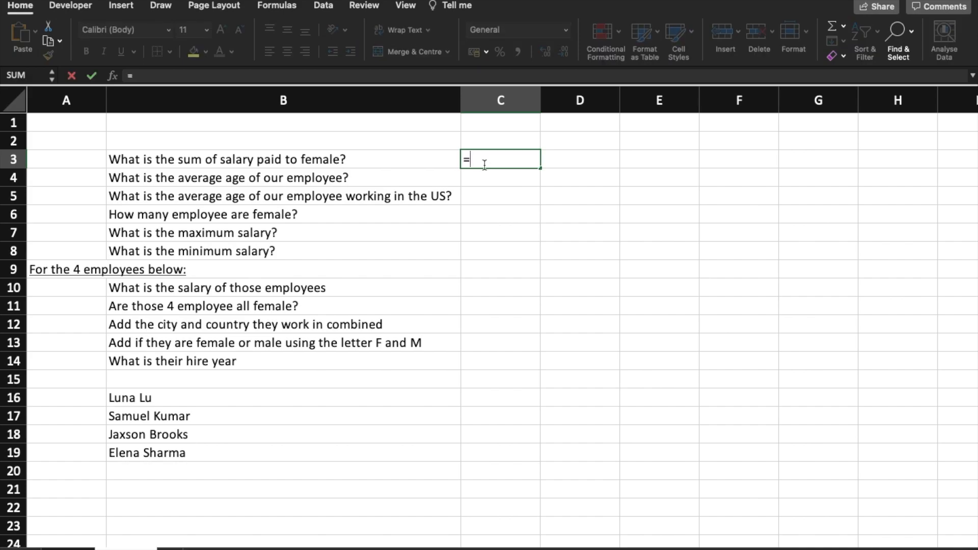
{"action": "type", "text": "sum"}
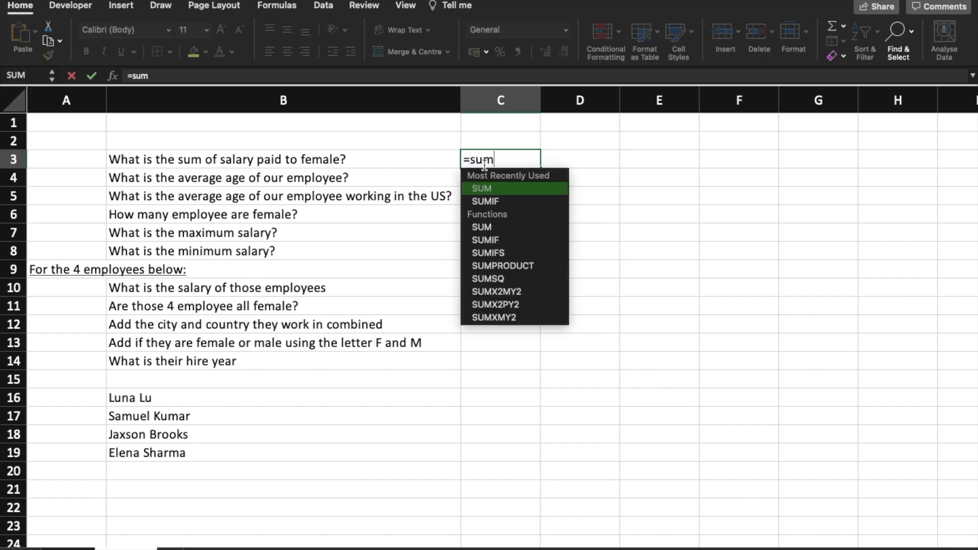
{"action": "type", "text": "i"}
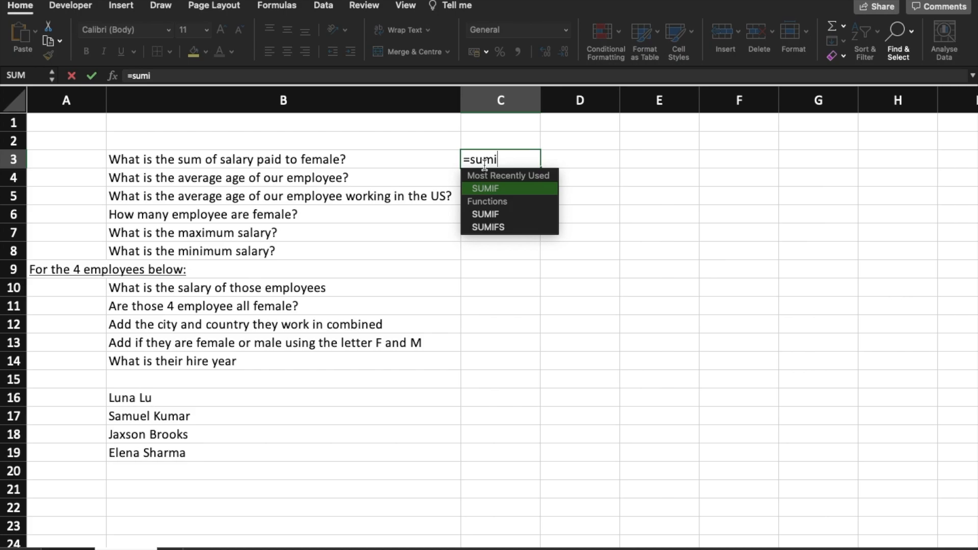
{"action": "double_click", "coordinate": [510, 218]}
{"action": "left_click", "coordinate": [510, 218]}
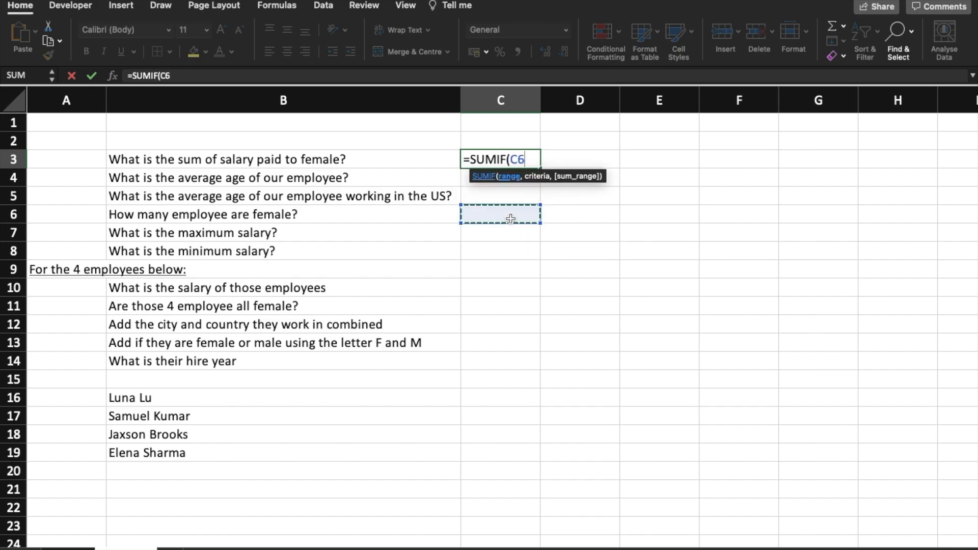
{"action": "key", "text": "BackSpace"}
{"action": "key", "text": "BackSpace"}
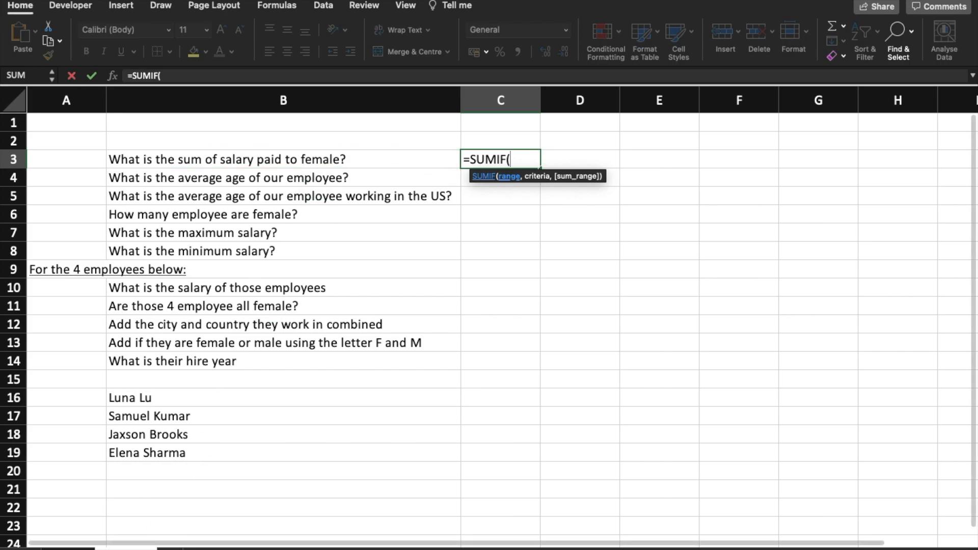
{"action": "left_click", "coordinate": [68, 549]}
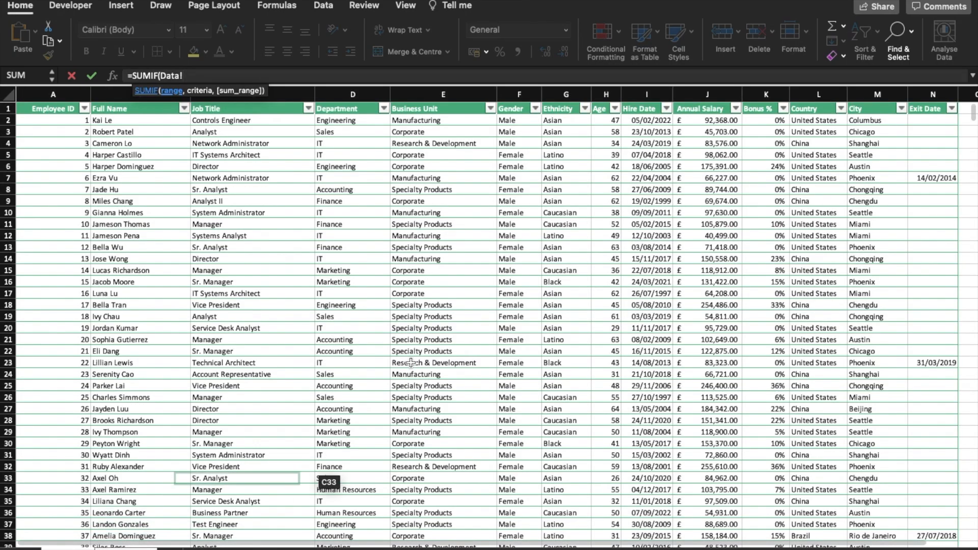
{"action": "left_click", "coordinate": [519, 95]}
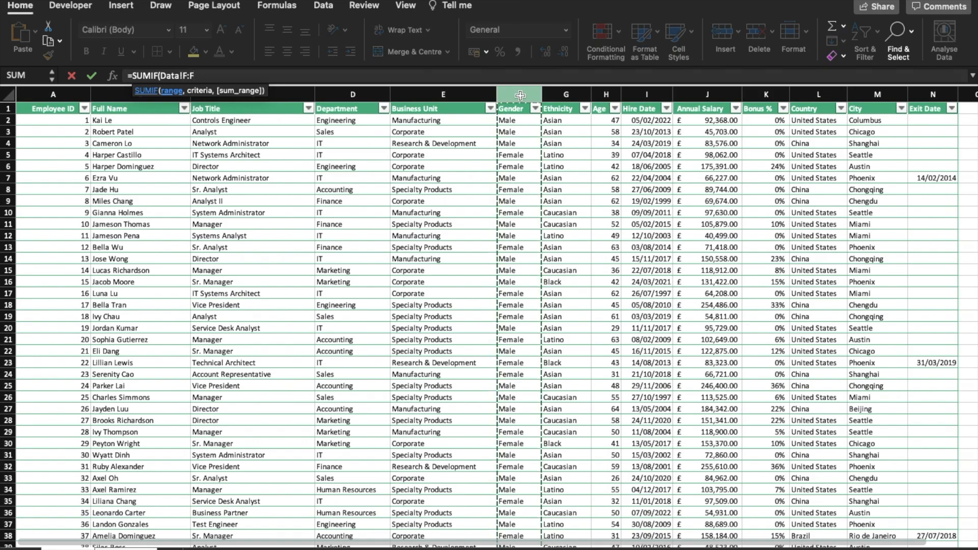
Step: Add ="Female" as the SUMIF criteria and Data column J:J as the sum range, and try to enter the formula
{"action": "type", "text": ","}
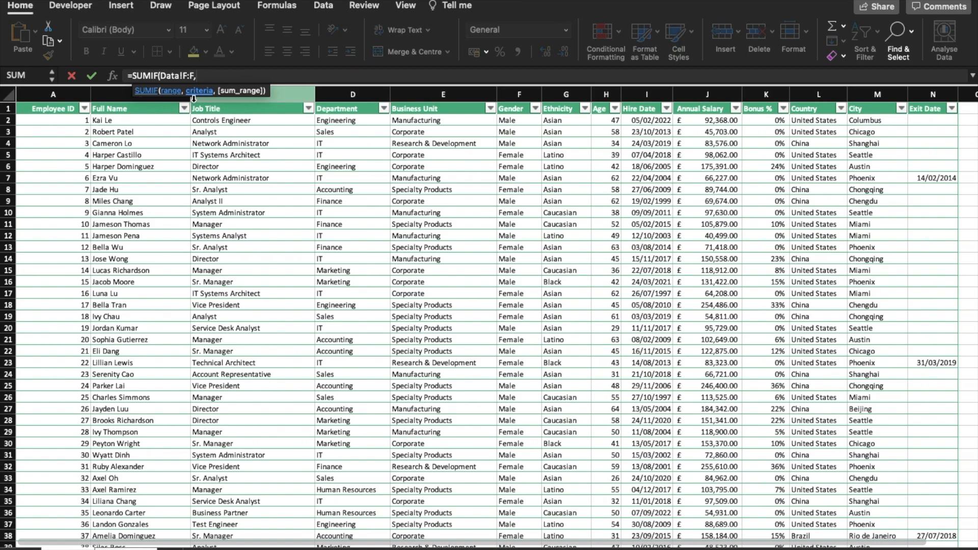
{"action": "type", "text": "=3"}
{"action": "key", "text": "BackSpace"}
{"action": "type", "text": "\"Female\","}
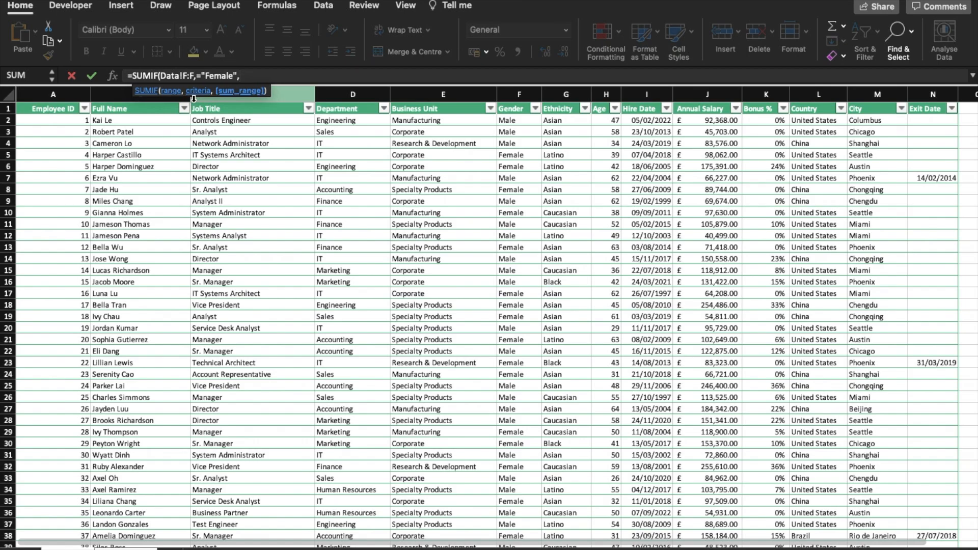
{"action": "left_click", "coordinate": [693, 91]}
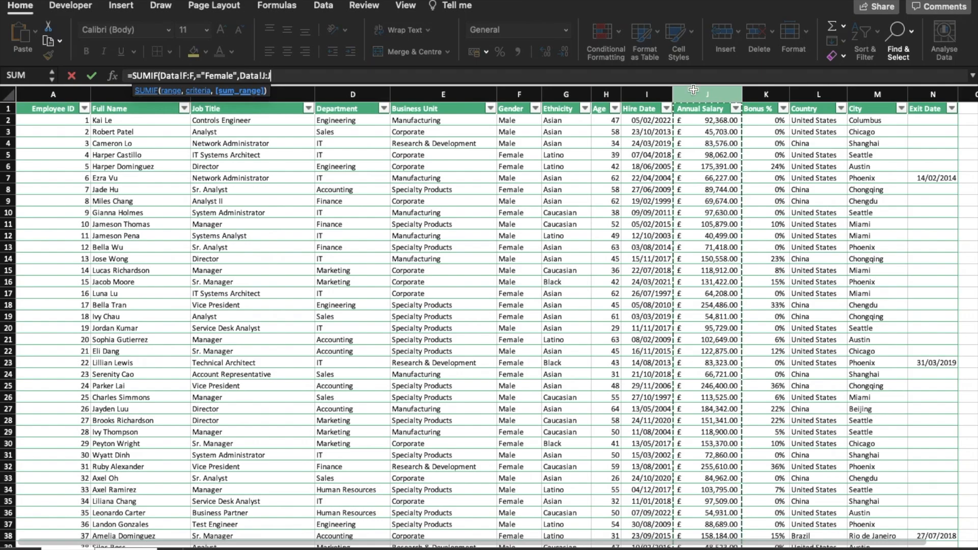
{"action": "type", "text": ")"}
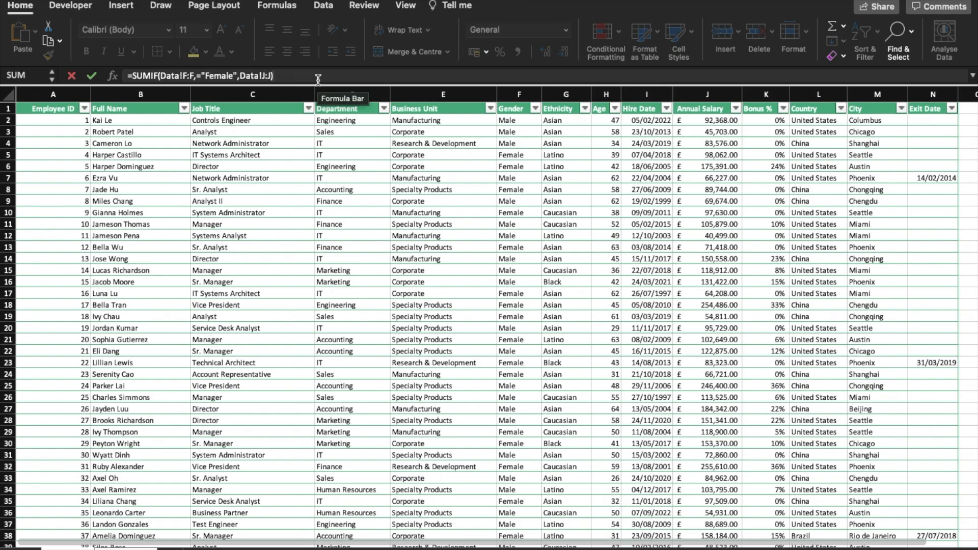
{"action": "key", "text": "Return"}
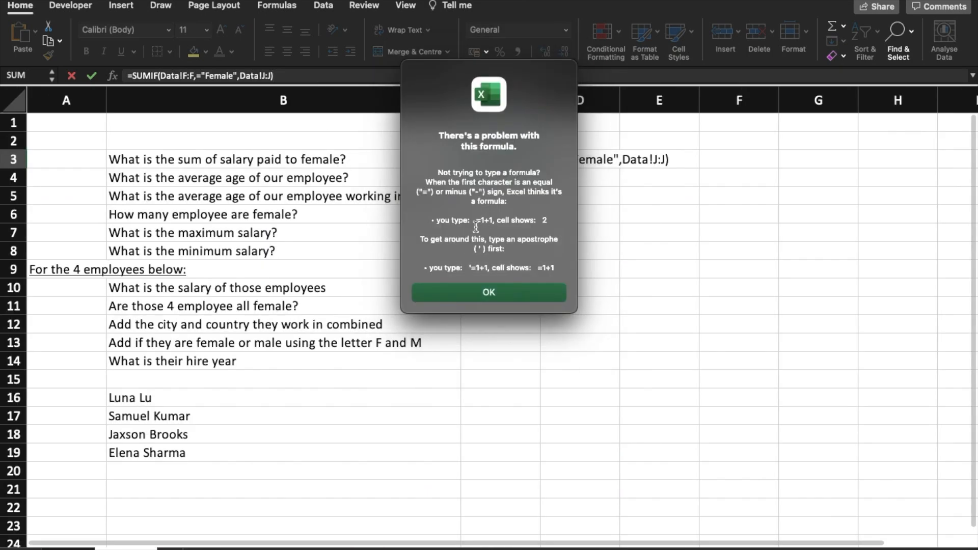
{"action": "left_click", "coordinate": [476, 297]}
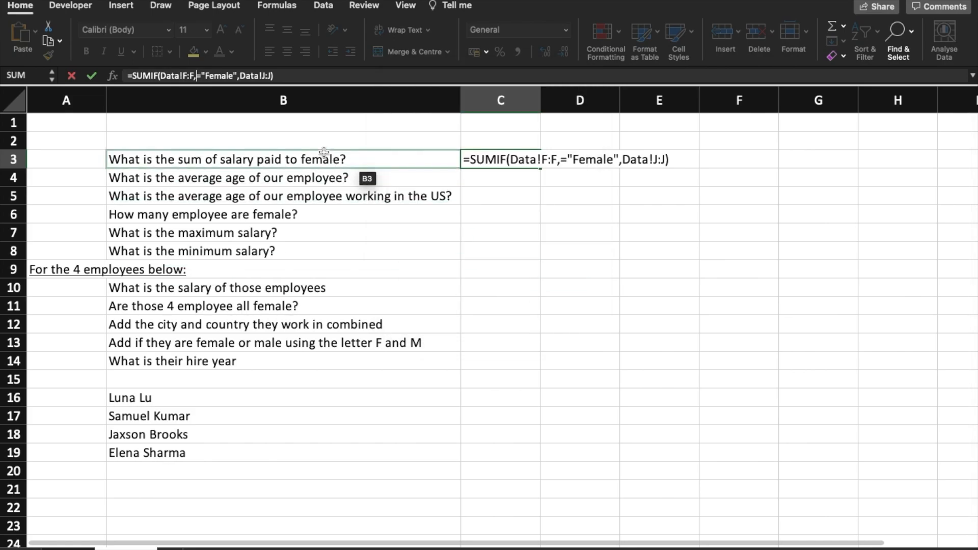
Step: Correct the criteria in C3's formula to "="&"Female", enter it, and format the cell as Accounting in pounds
{"action": "type", "text": "\"="}
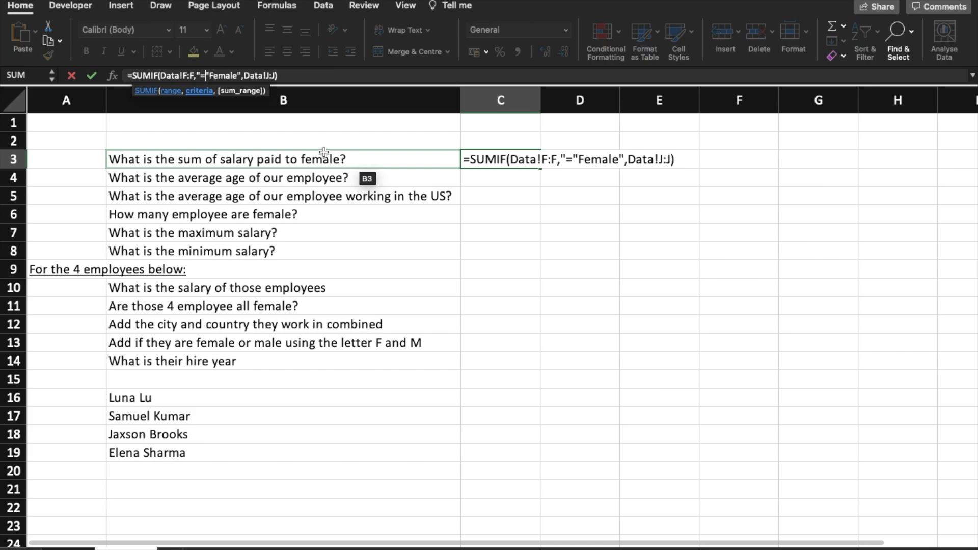
{"action": "type", "text": "\""}
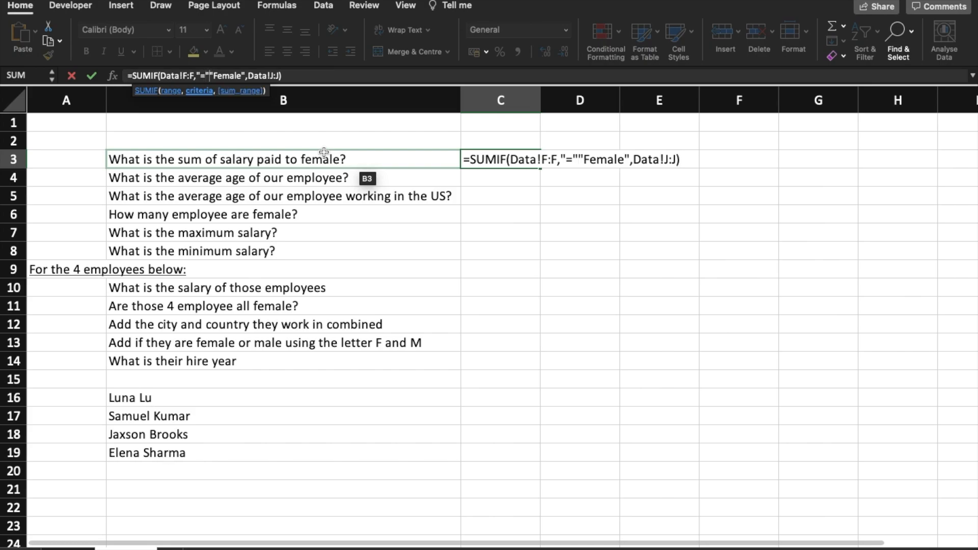
{"action": "type", "text": "&"}
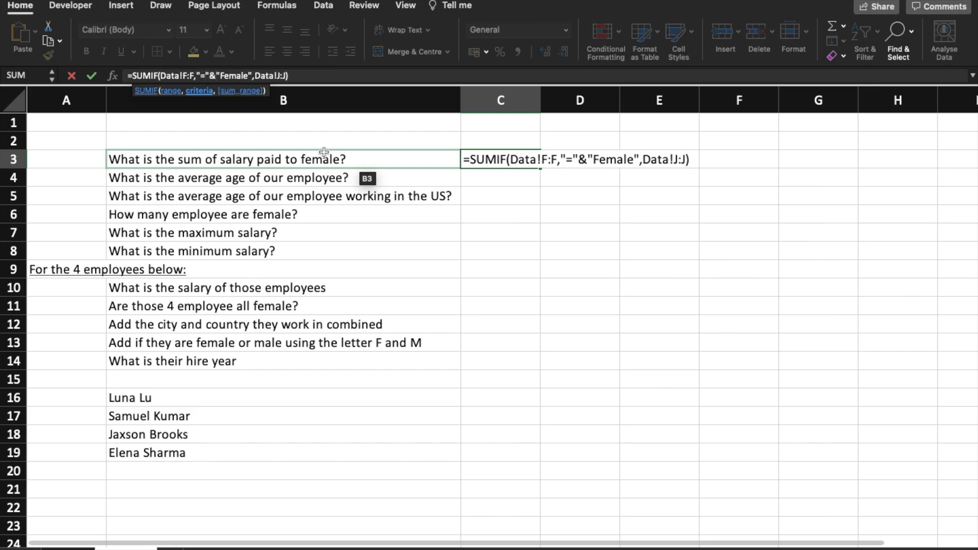
{"action": "key", "text": "Return"}
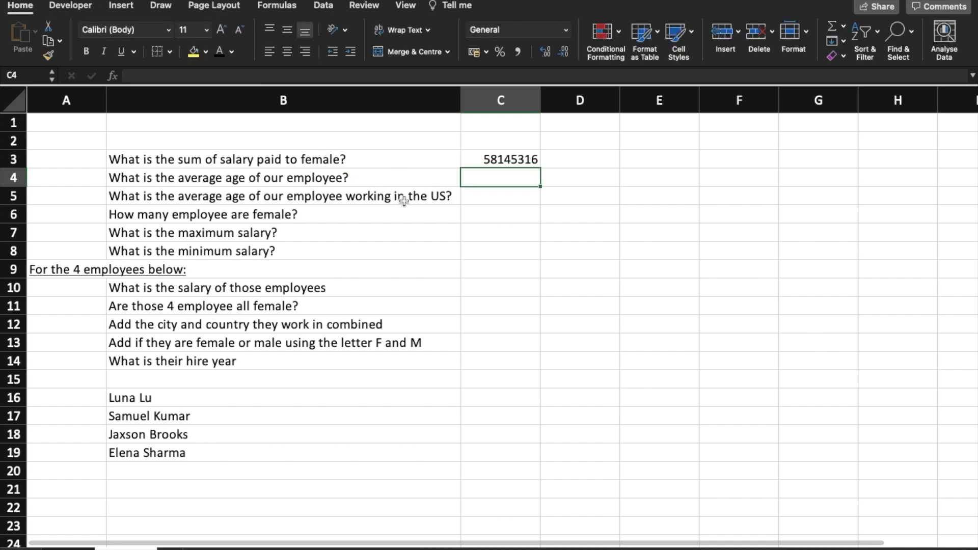
{"action": "left_click", "coordinate": [482, 156]}
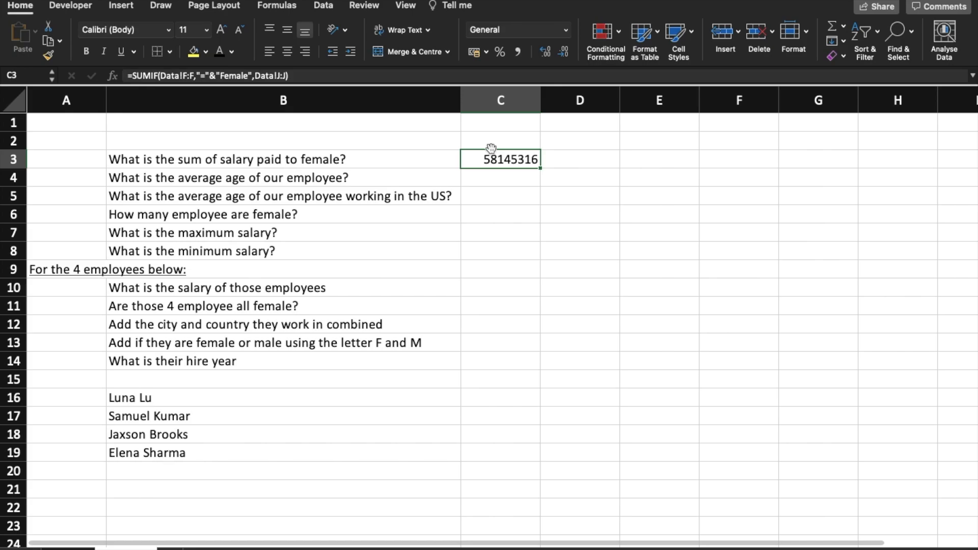
{"action": "left_click", "coordinate": [473, 52]}
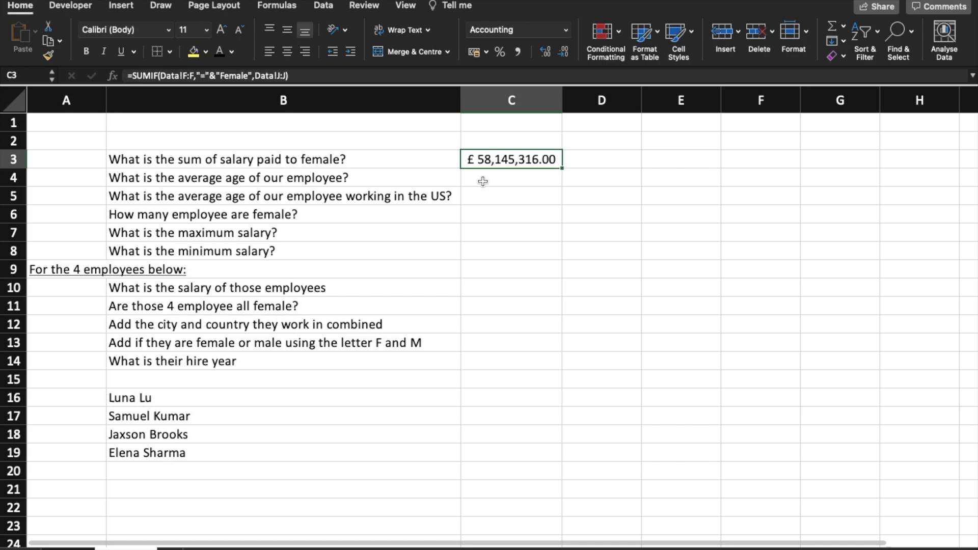
Step: Calculate the employees' average age in C4 with AVERAGE over the whole Age column of the Data sheet
{"action": "left_click", "coordinate": [478, 182]}
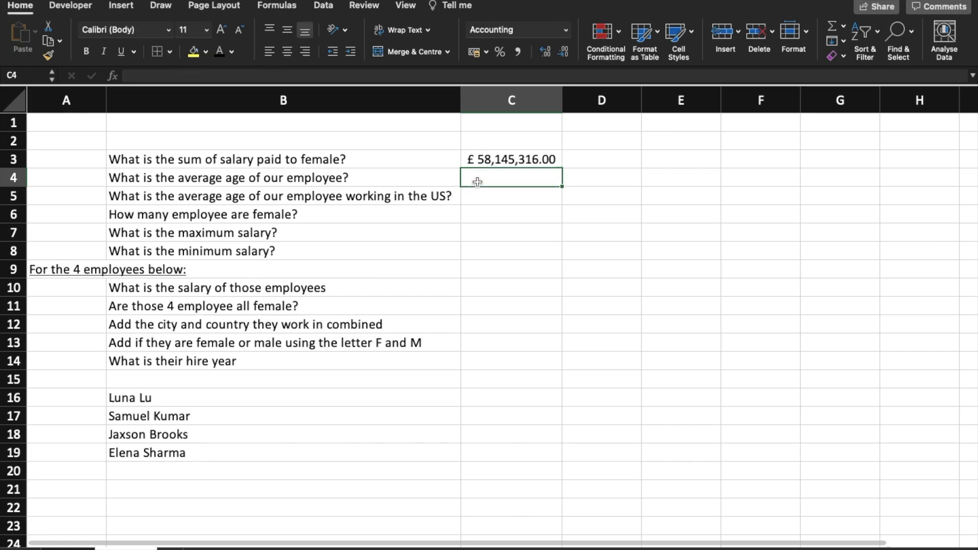
{"action": "type", "text": "=av"}
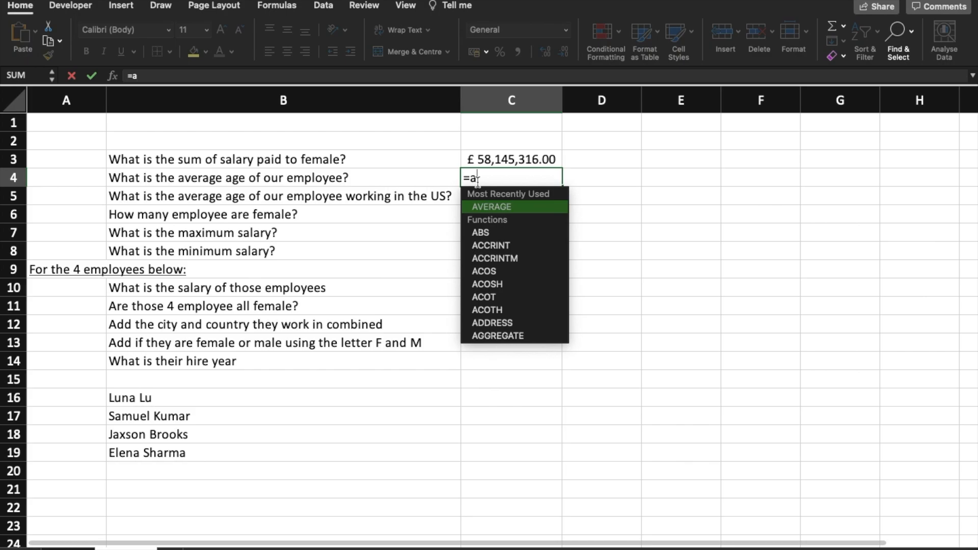
{"action": "double_click", "coordinate": [484, 210]}
{"action": "key", "text": "BackSpace"}
{"action": "key", "text": "BackSpace"}
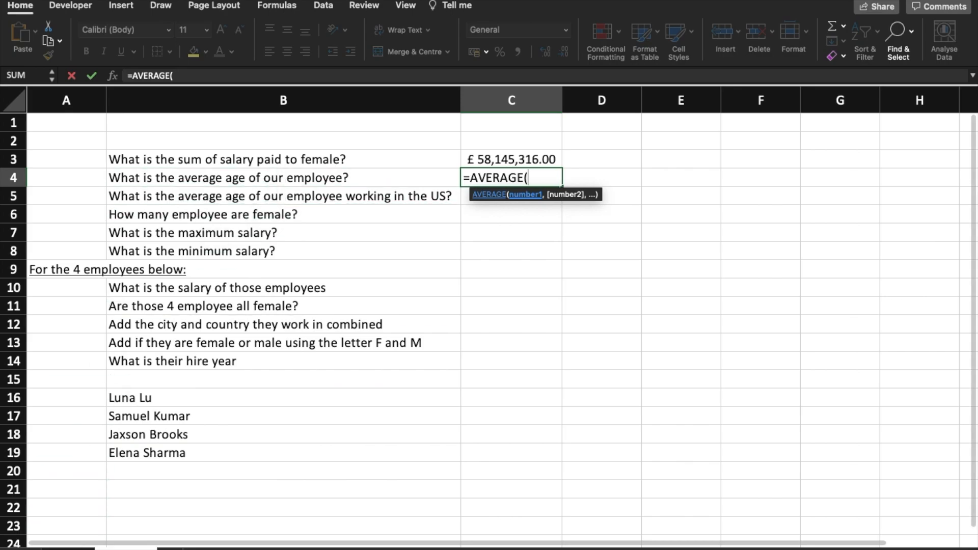
{"action": "left_click", "coordinate": [67, 549]}
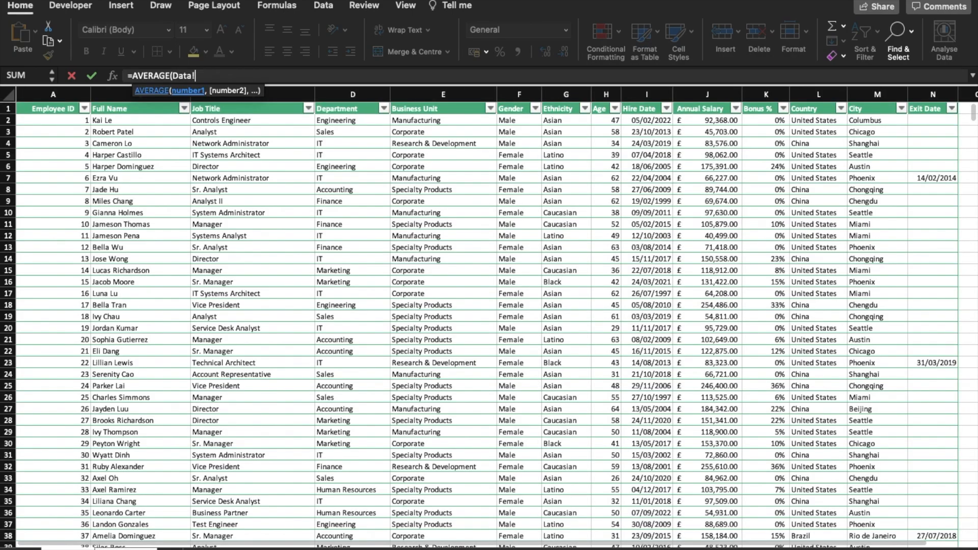
{"action": "left_click", "coordinate": [604, 122]}
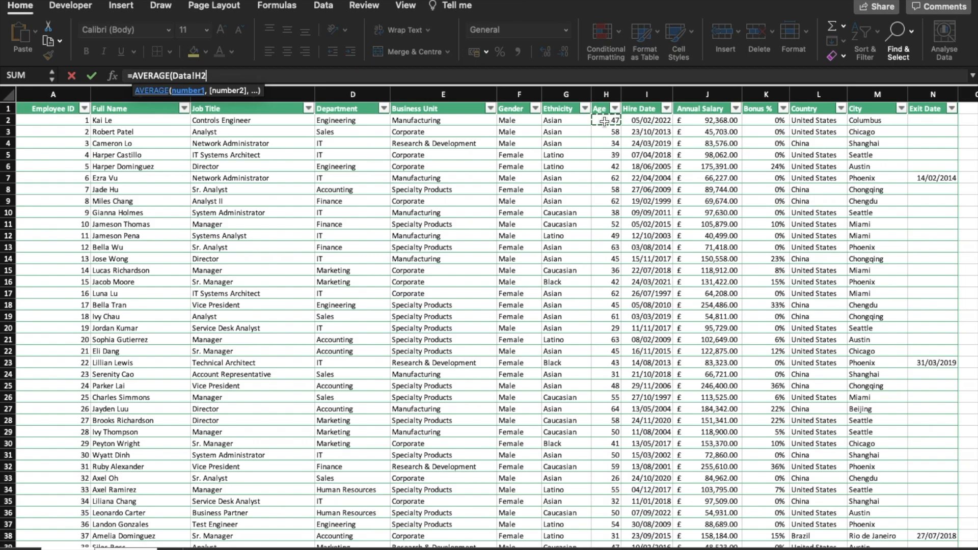
{"action": "key", "text": "ctrl+shift+Down"}
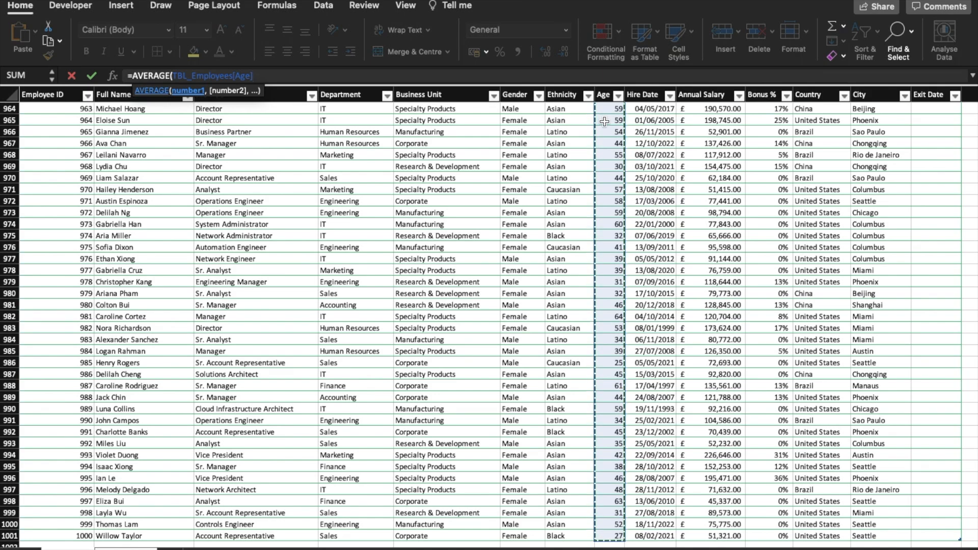
{"action": "type", "text": ")"}
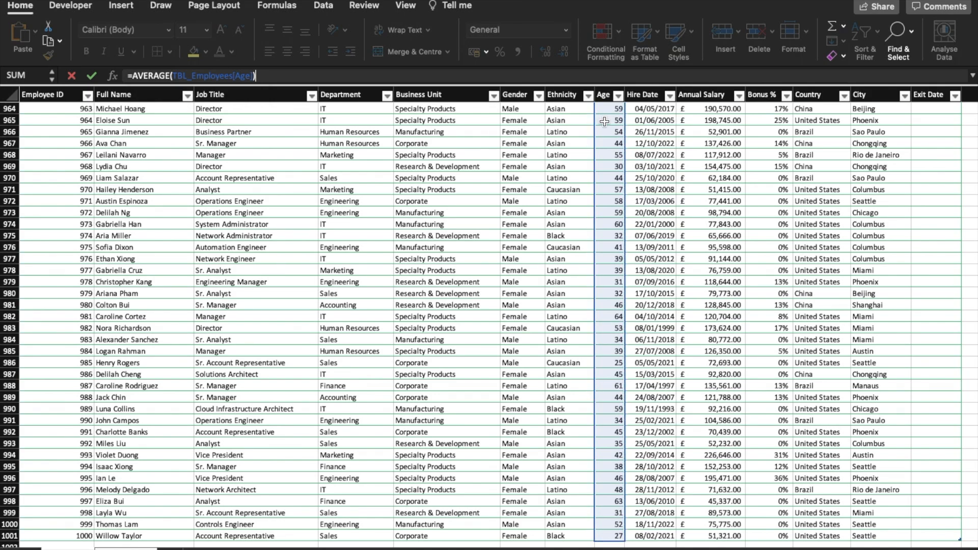
{"action": "key", "text": "Return"}
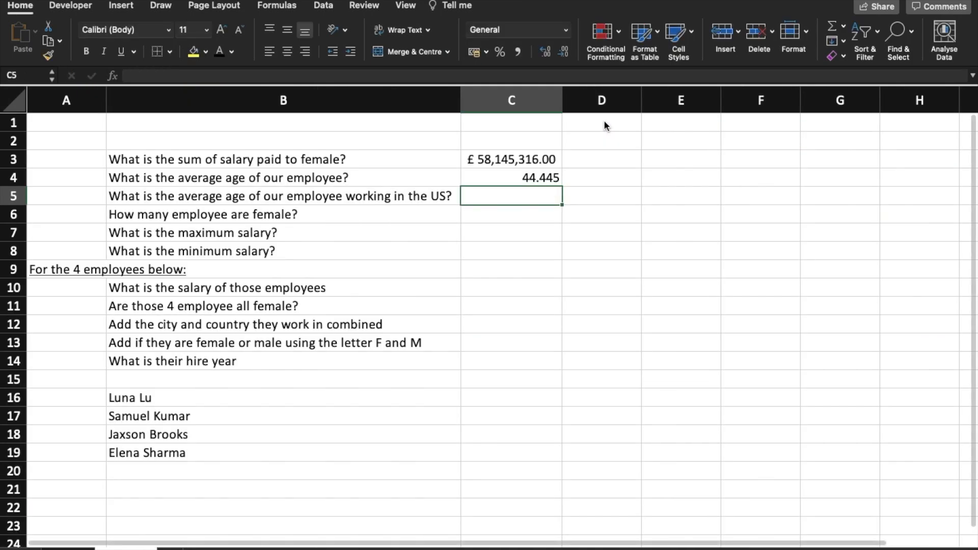
Step: Reduce the average age in C4 to zero decimal places
{"action": "left_click", "coordinate": [554, 177]}
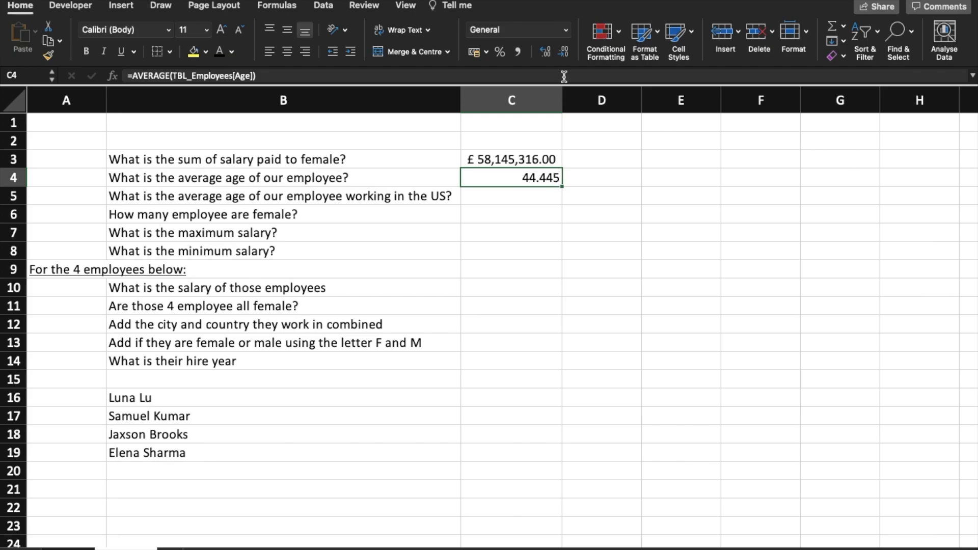
{"action": "left_click", "coordinate": [564, 51]}
{"action": "left_click", "coordinate": [564, 52]}
{"action": "left_click", "coordinate": [565, 51]}
Step: Start an AVERAGEIF formula in C5 with the Country column of the Data sheet as the range
{"action": "left_click", "coordinate": [481, 196]}
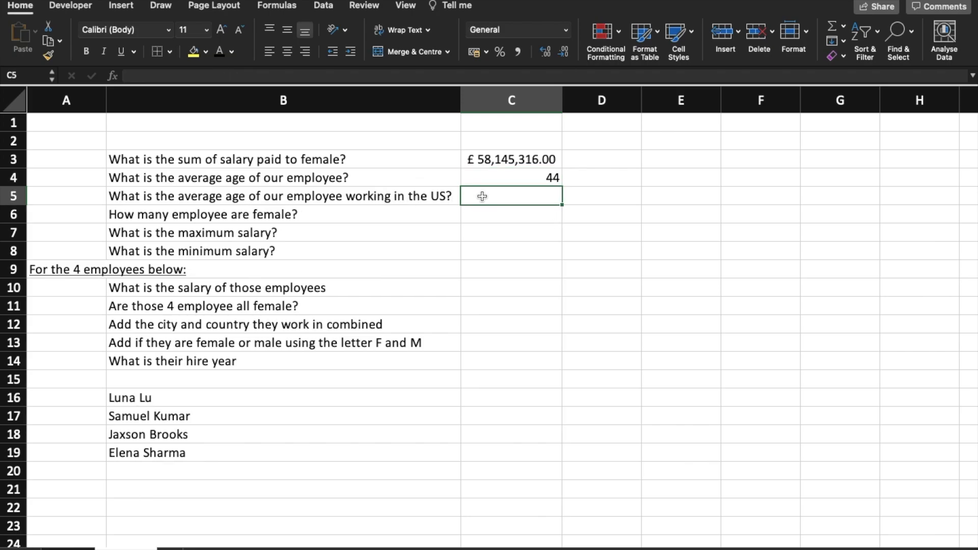
{"action": "type", "text": "=ave"}
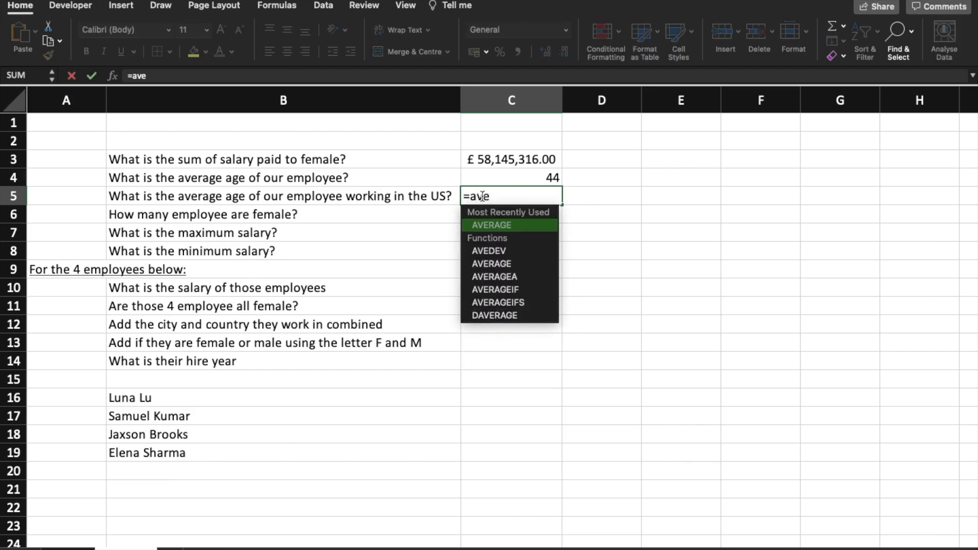
{"action": "double_click", "coordinate": [492, 289]}
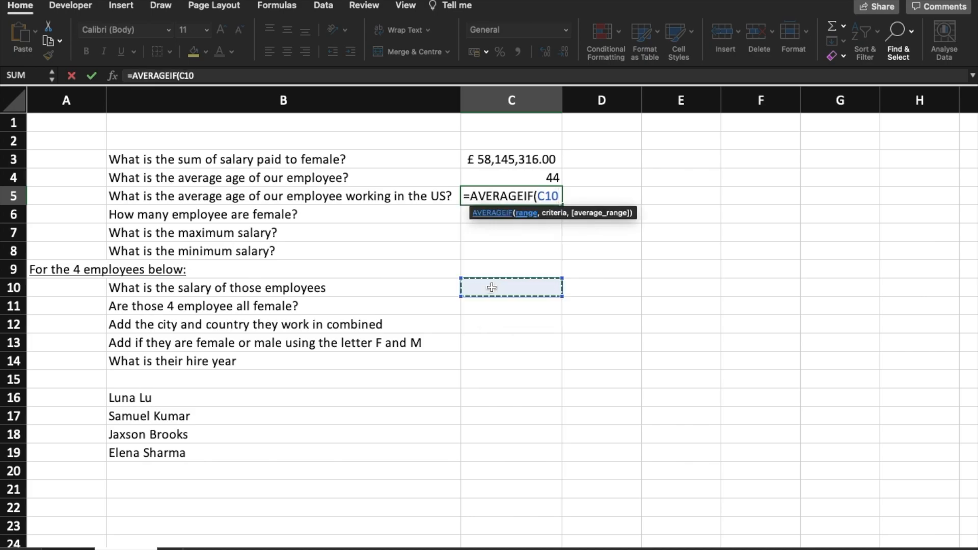
{"action": "key", "text": "BackSpace"}
{"action": "key", "text": "BackSpace"}
{"action": "key", "text": "BackSpace"}
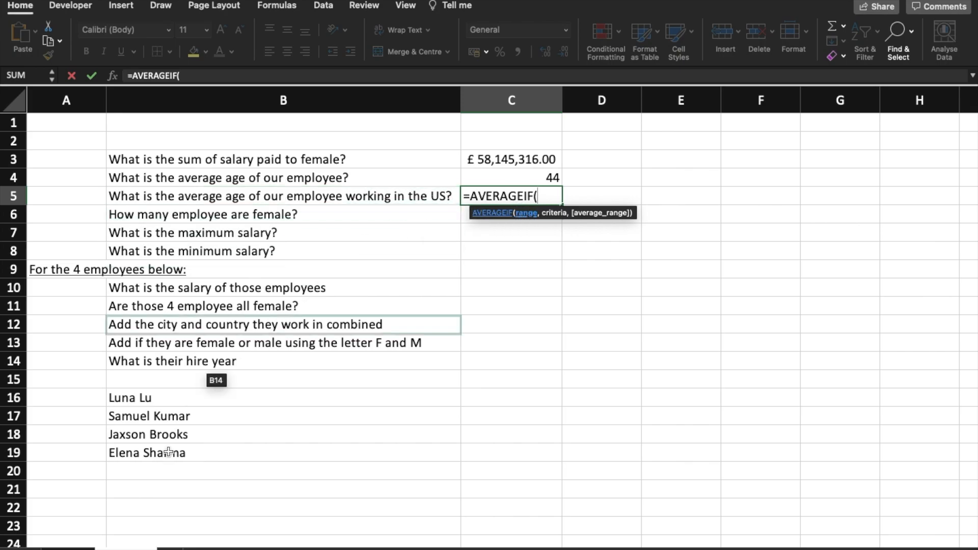
{"action": "left_click", "coordinate": [126, 547]}
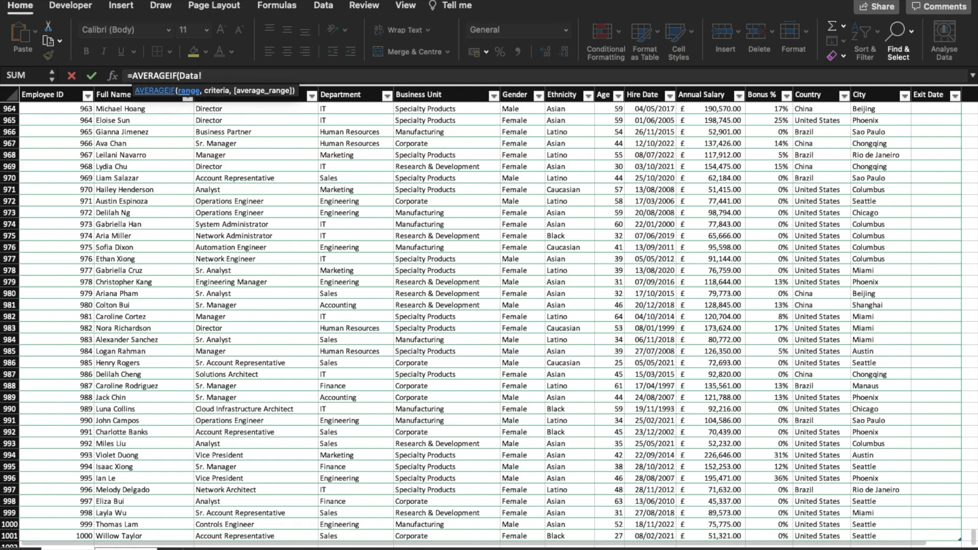
{"action": "left_click", "coordinate": [807, 97]}
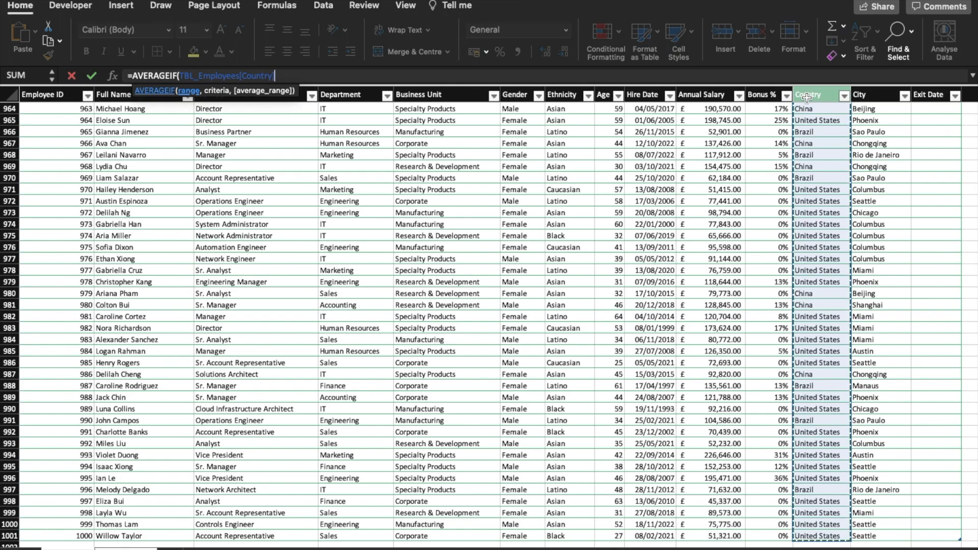
Step: Add "="&"United States" as the AVERAGEIF criteria and the Age column as the average range, and enter the formula
{"action": "type", "text": ","}
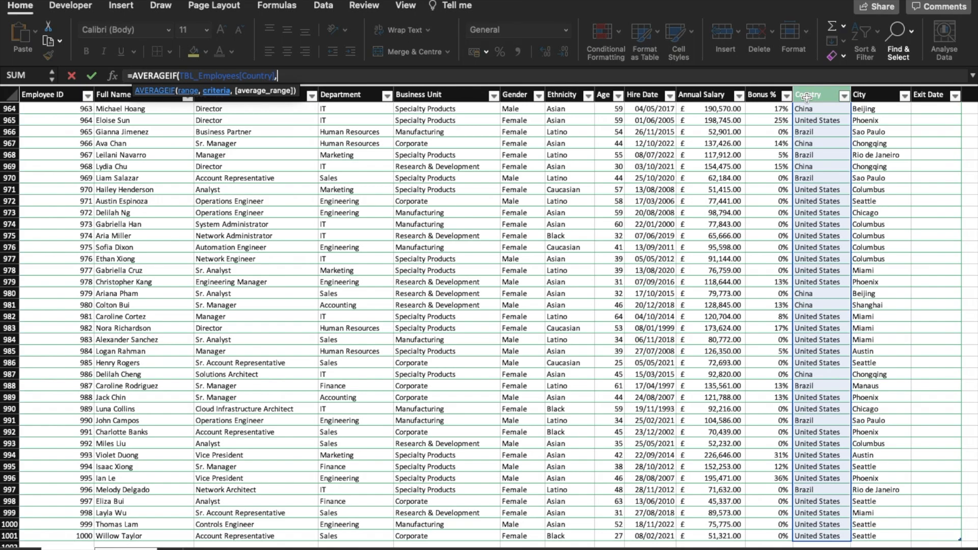
{"action": "type", "text": "\"=\"&\"United s"}
{"action": "key", "text": "BackSpace"}
{"action": "type", "text": "States\","}
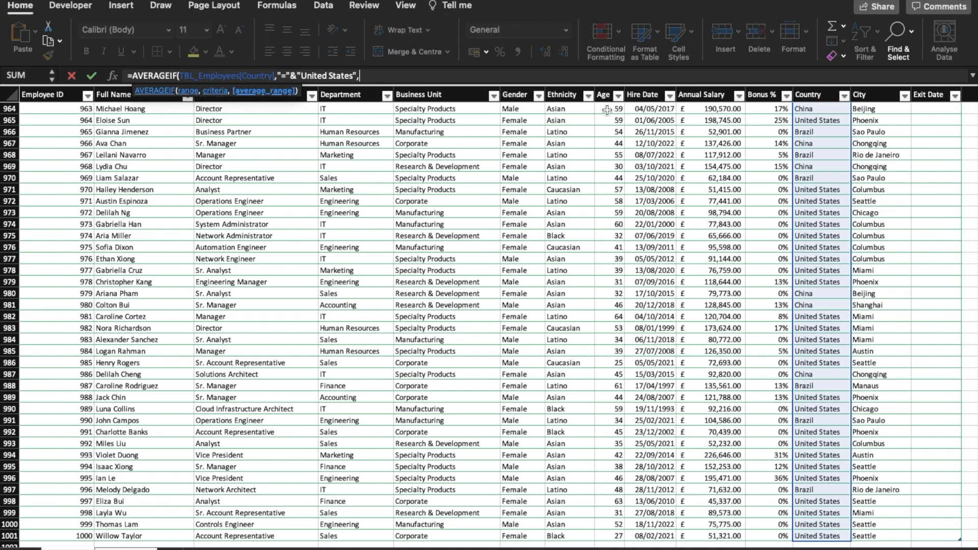
{"action": "left_click", "coordinate": [611, 92]}
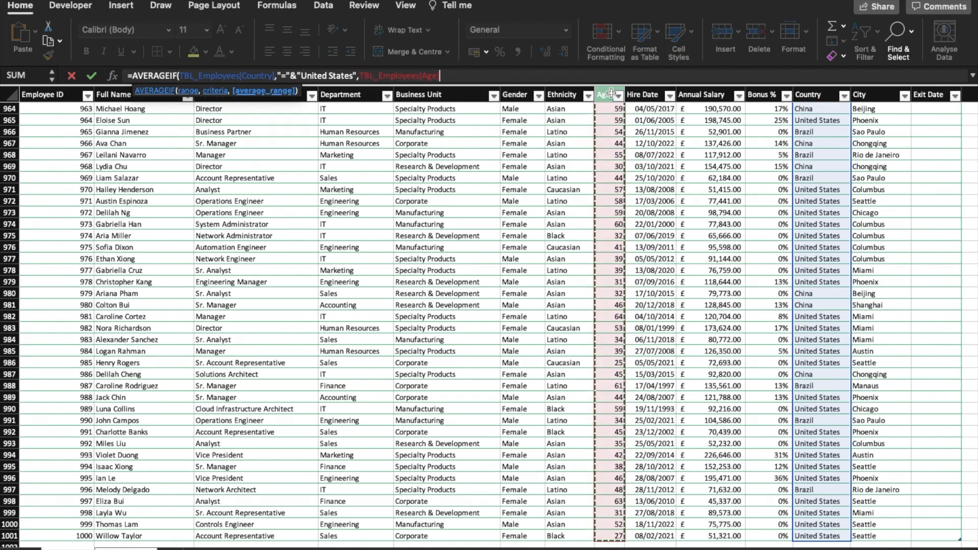
{"action": "type", "text": ")"}
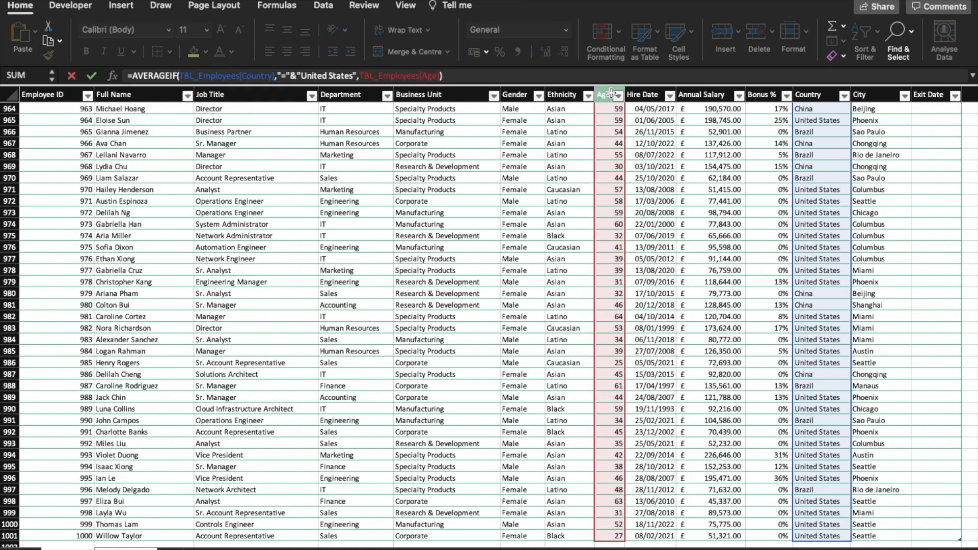
{"action": "key", "text": "Return"}
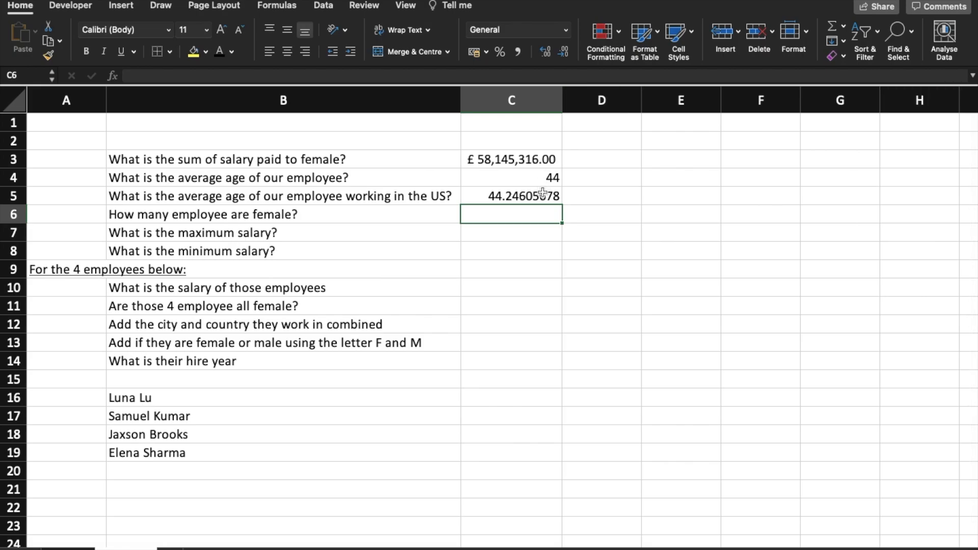
Step: Reduce the US average age in C5 to zero decimal places
{"action": "left_click", "coordinate": [543, 194]}
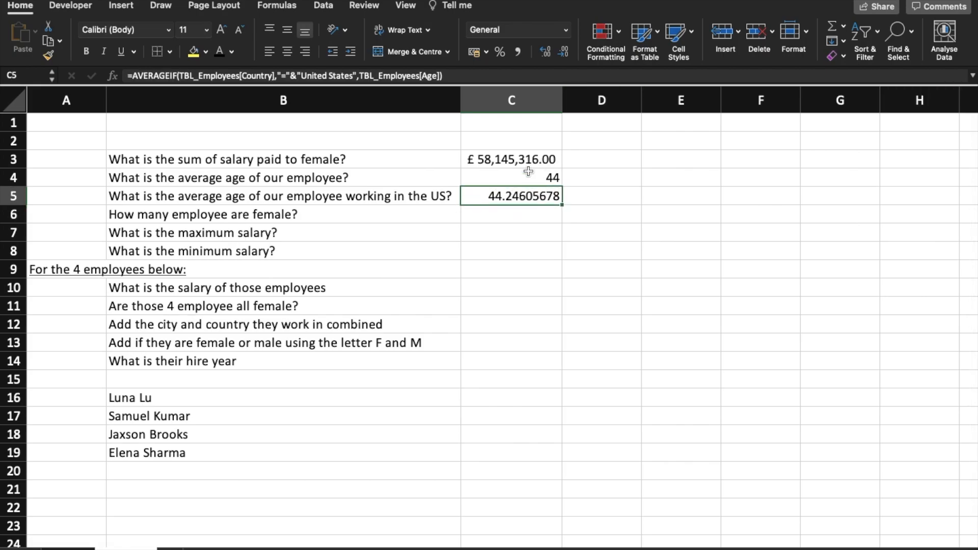
{"action": "left_click", "coordinate": [563, 53]}
{"action": "left_click", "coordinate": [563, 53]}
{"action": "left_click", "coordinate": [563, 53]}
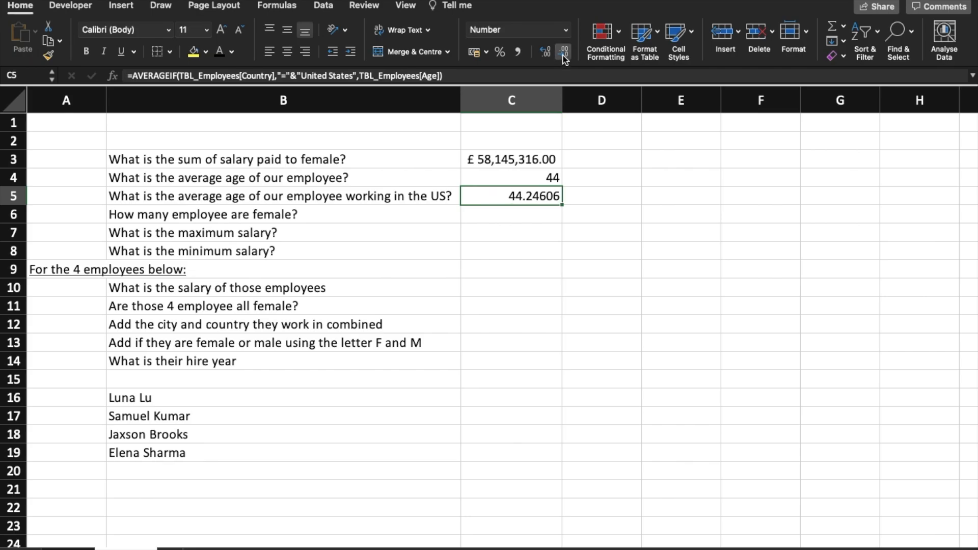
{"action": "left_click", "coordinate": [564, 53]}
{"action": "left_click", "coordinate": [564, 53]}
{"action": "left_click", "coordinate": [563, 53]}
{"action": "left_click", "coordinate": [564, 53]}
{"action": "left_click", "coordinate": [564, 53]}
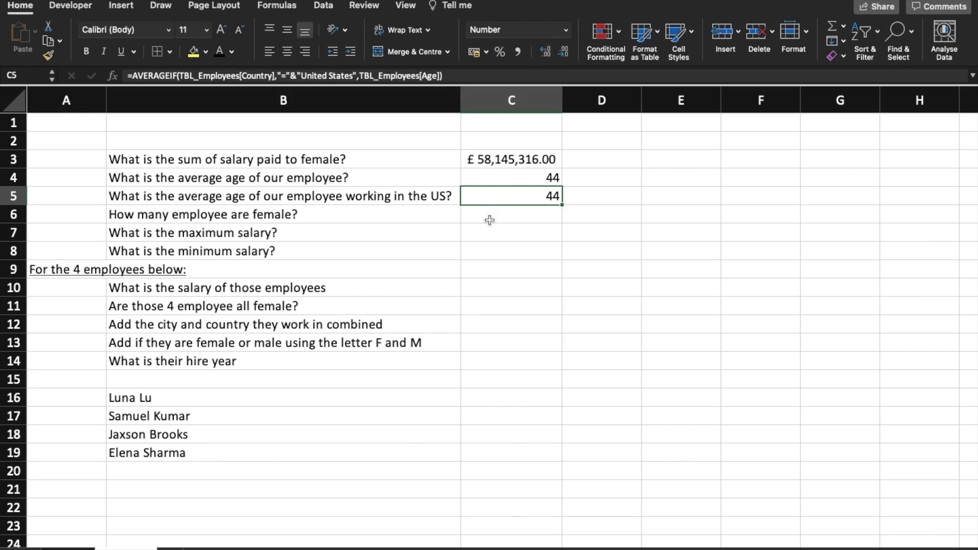
Step: Correct "employee" to "employees" in the B6 question and start a COUNTIF formula in C6
{"action": "double_click", "coordinate": [226, 214]}
{"action": "type", "text": "s"}
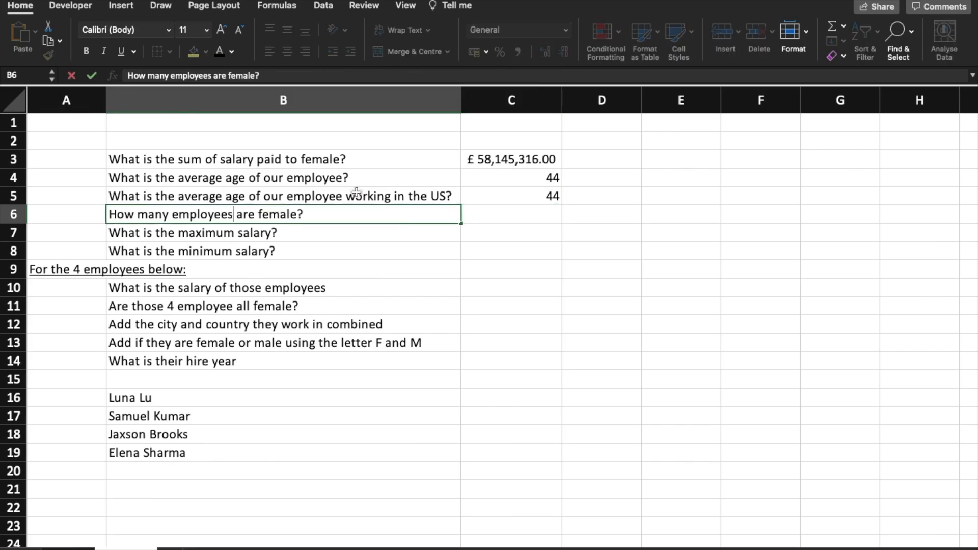
{"action": "left_click", "coordinate": [497, 215]}
{"action": "type", "text": "="}
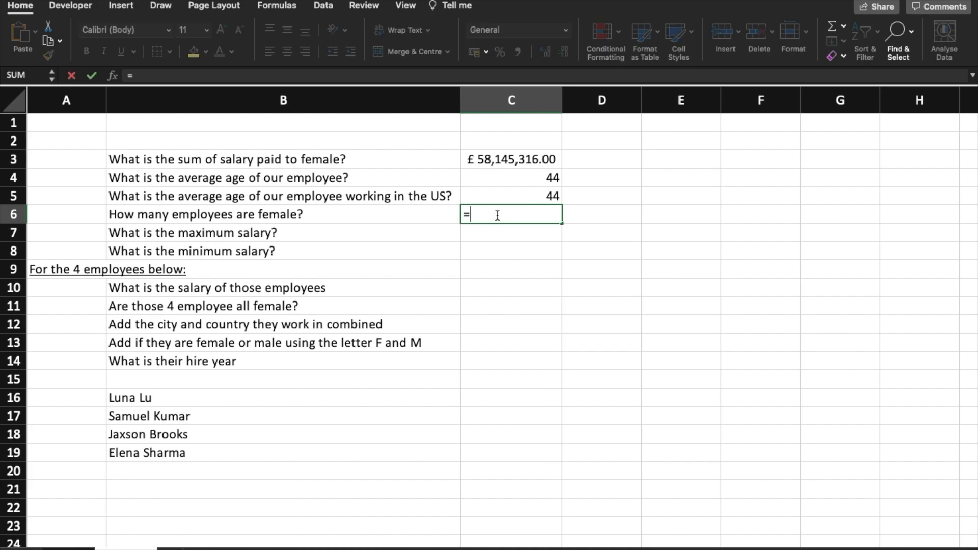
{"action": "type", "text": "coun"}
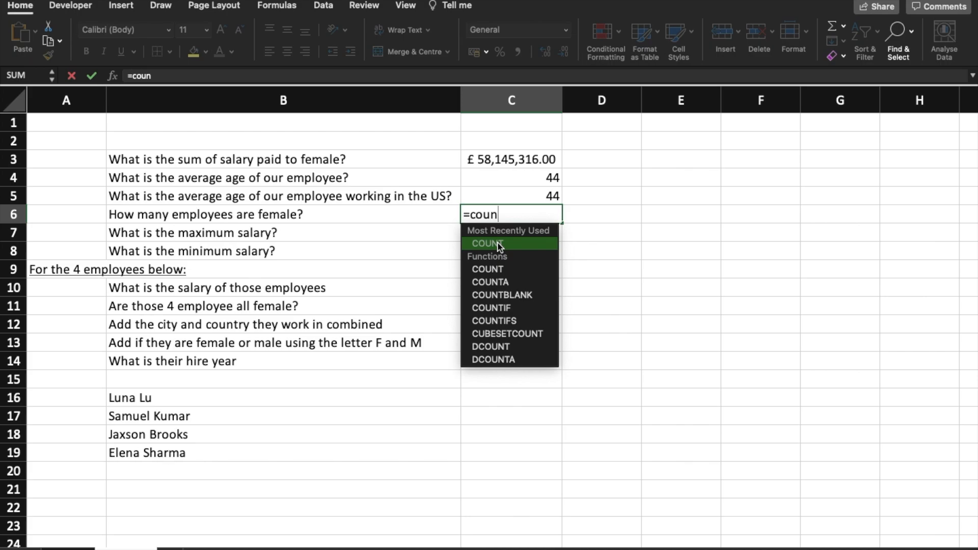
{"action": "double_click", "coordinate": [507, 310]}
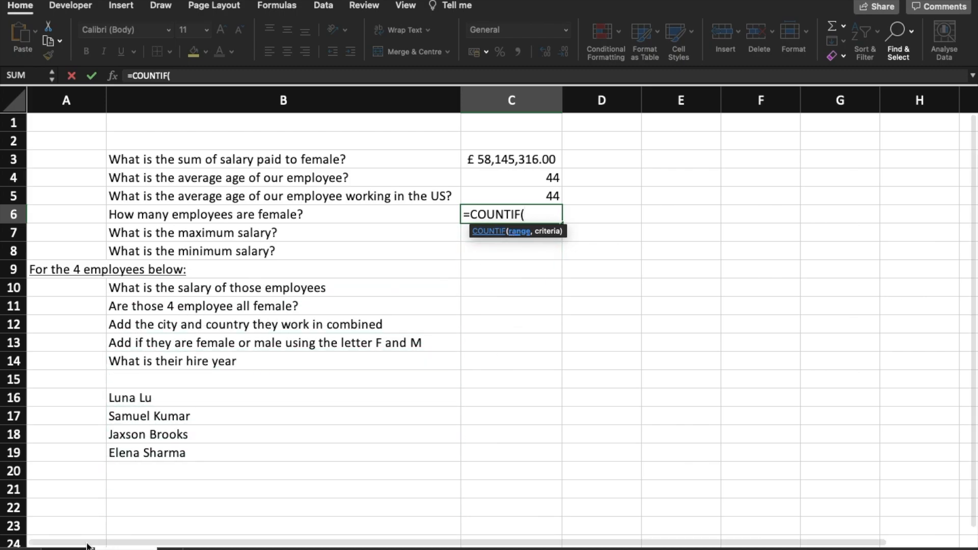
Step: Complete the COUNTIF with the Data sheet's Gender column as the range and "="&"Female" as the criteria
{"action": "left_click", "coordinate": [68, 549]}
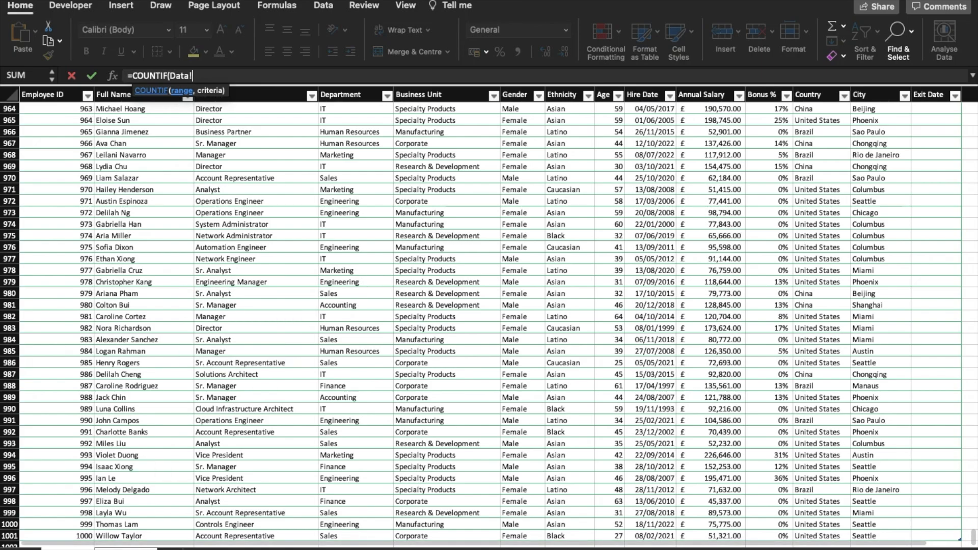
{"action": "left_click", "coordinate": [515, 91]}
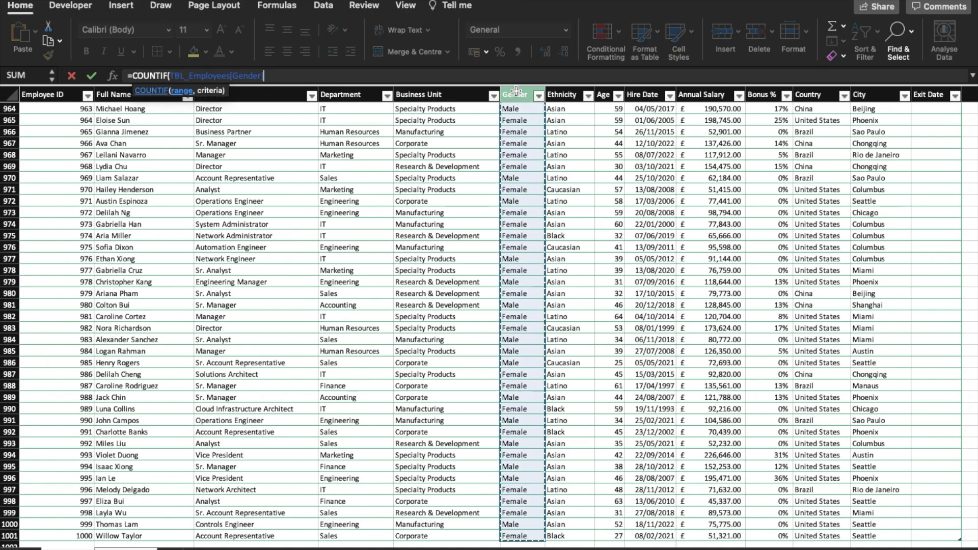
{"action": "type", "text": ",\"=\""}
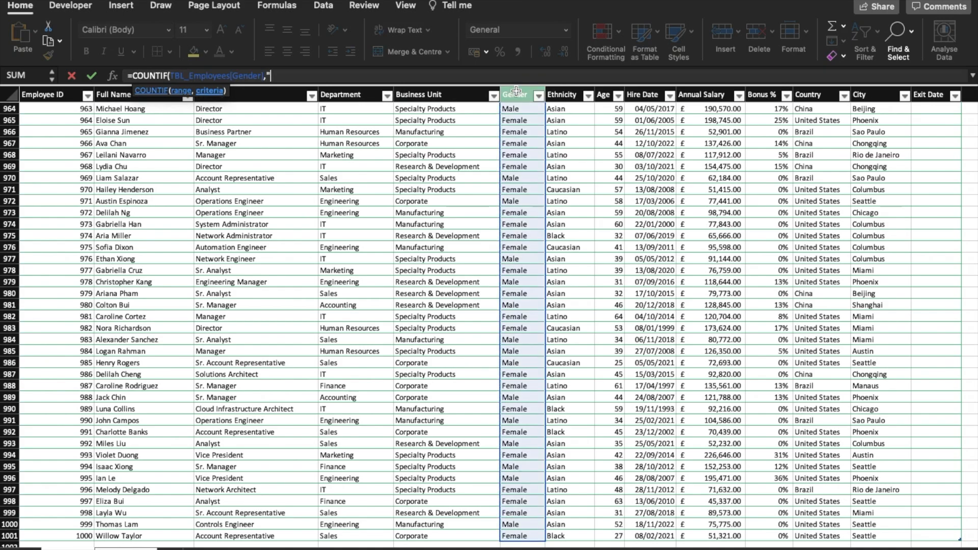
{"action": "type", "text": "&\"Female\")"}
{"action": "key", "text": "Return"}
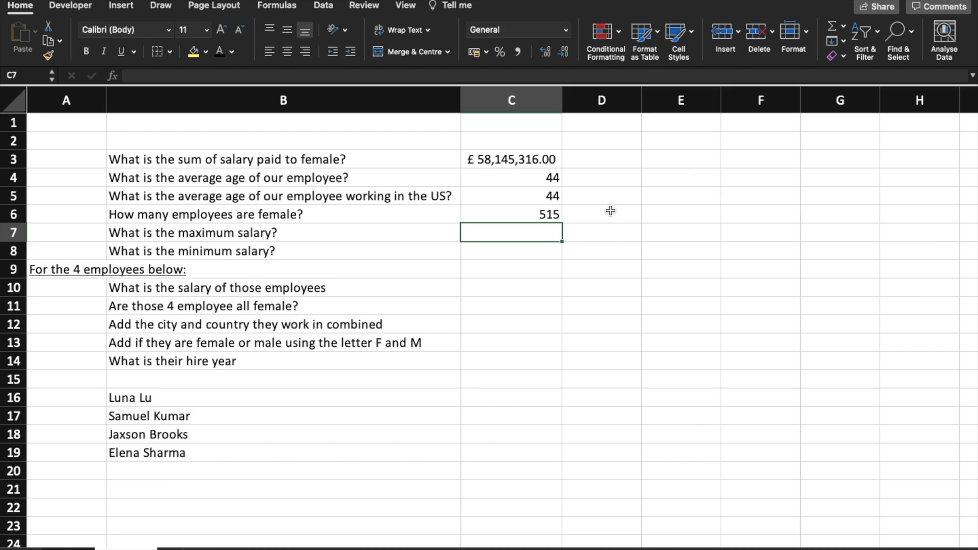
Step: Calculate the maximum salary in C7 with MAX over the Data sheet's Annual Salary column and format it as Accounting in pounds
{"action": "type", "text": "=ma"}
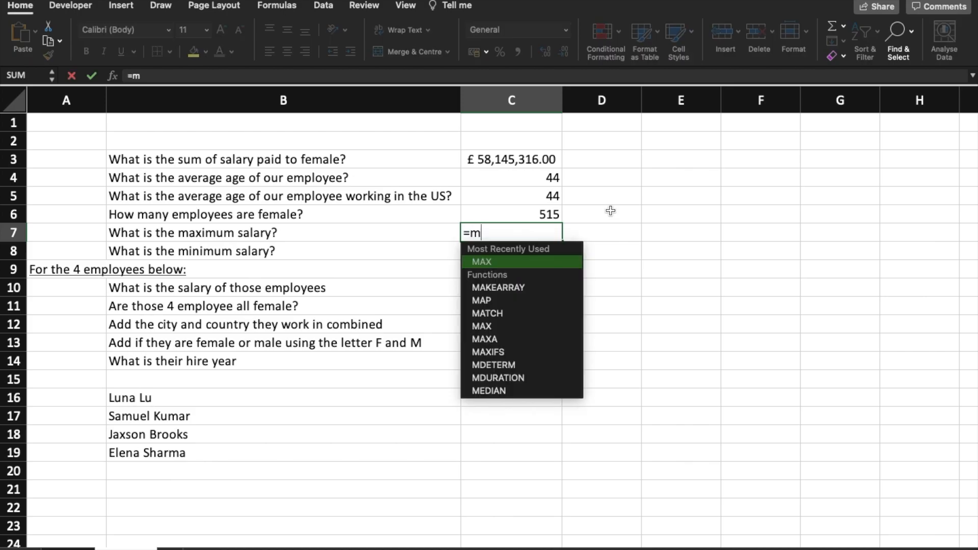
{"action": "double_click", "coordinate": [525, 264]}
{"action": "left_click", "coordinate": [524, 264]}
{"action": "key", "text": "BackSpace"}
{"action": "key", "text": "BackSpace"}
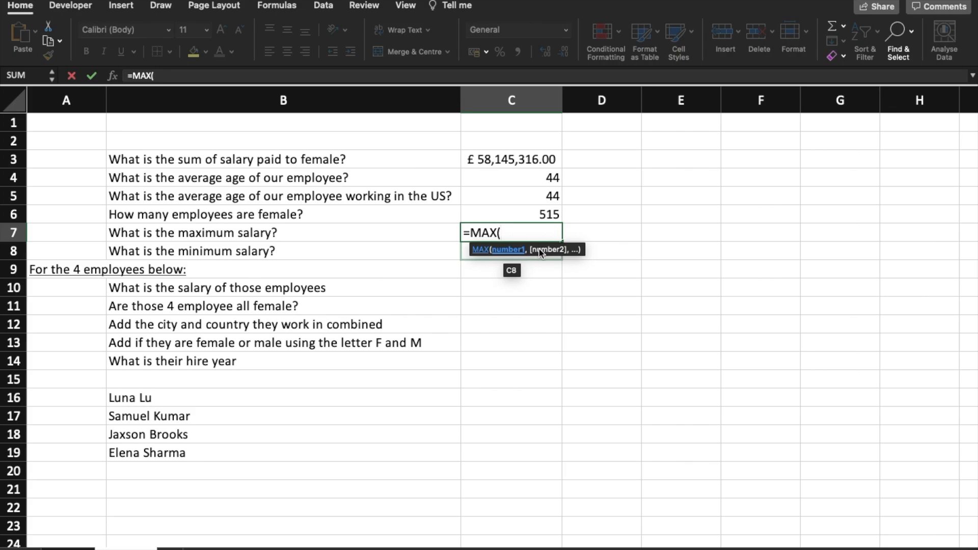
{"action": "mouse_move", "coordinate": [98, 543]}
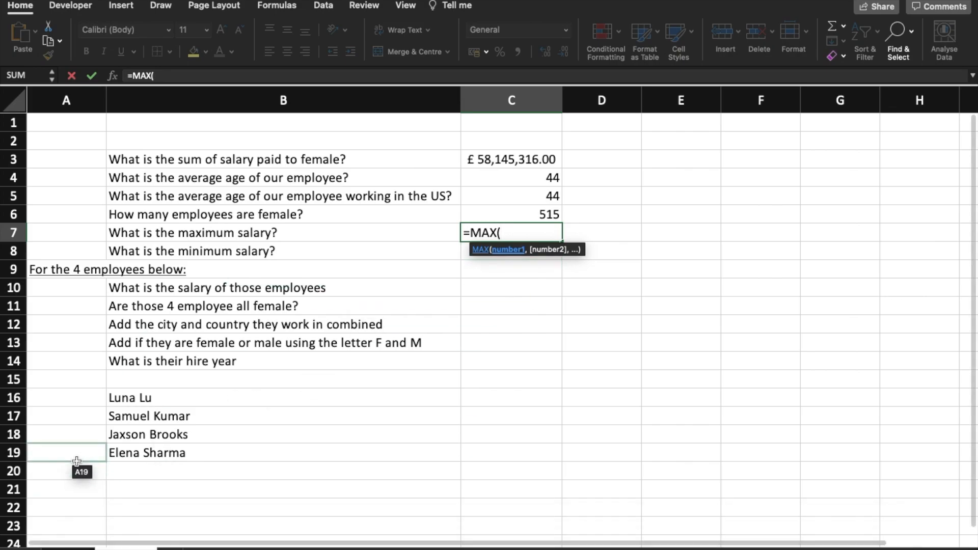
{"action": "left_click", "coordinate": [68, 548]}
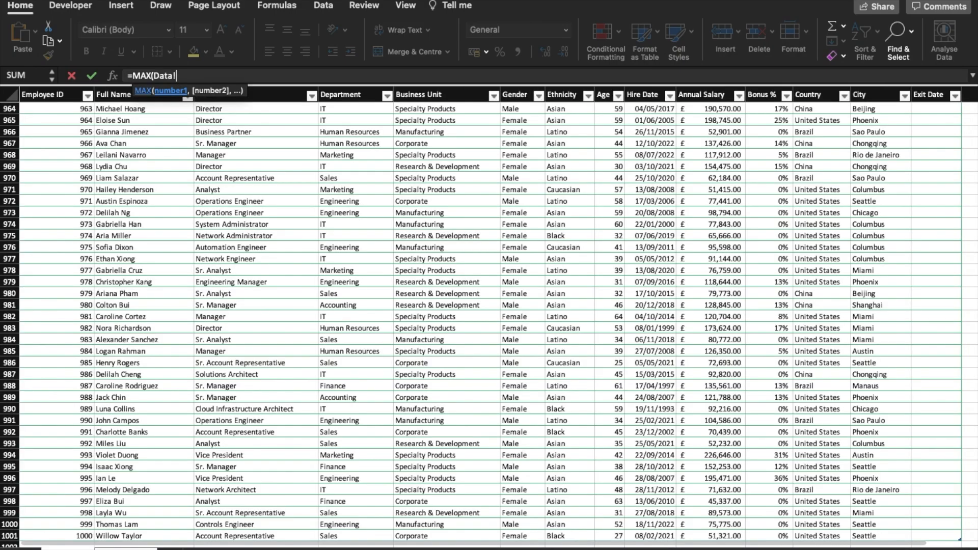
{"action": "left_click", "coordinate": [327, 350]}
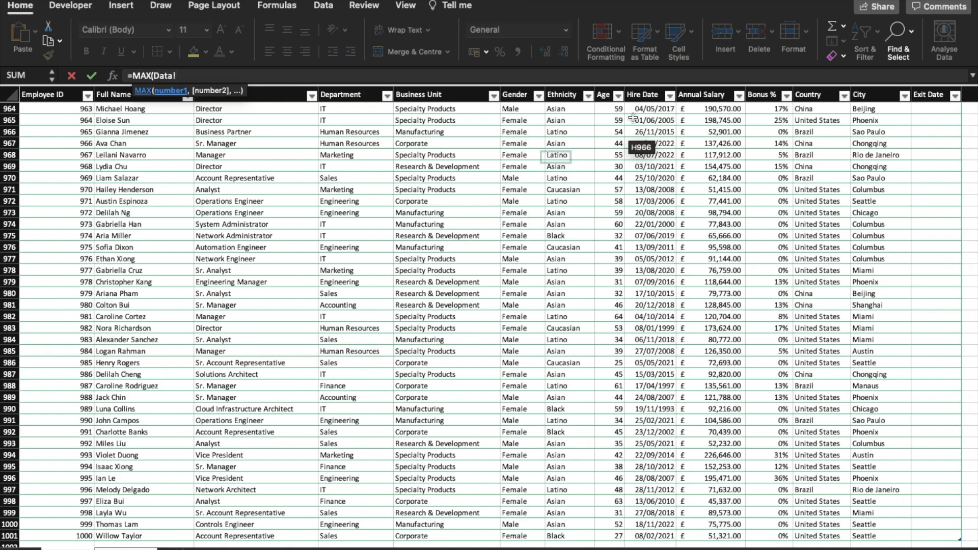
{"action": "left_click", "coordinate": [687, 95]}
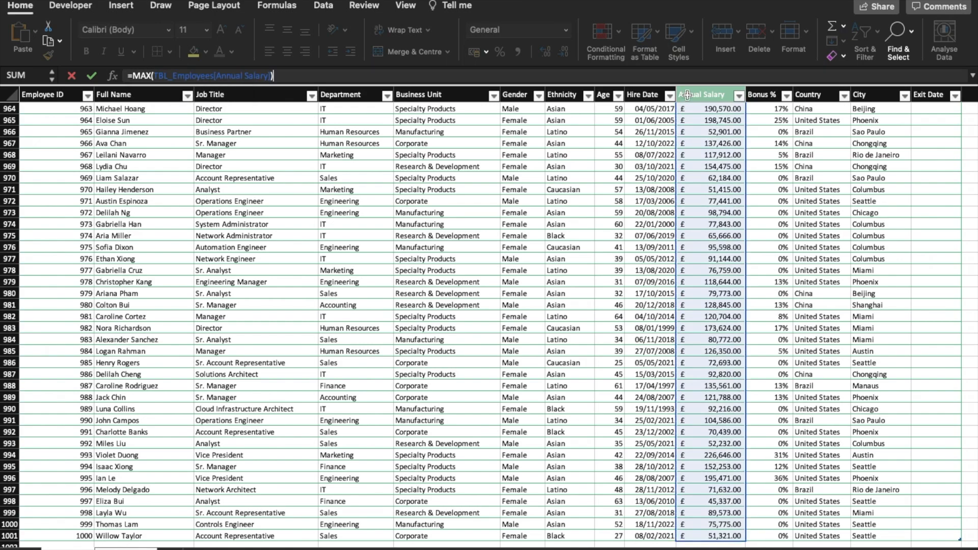
{"action": "key", "text": "Return"}
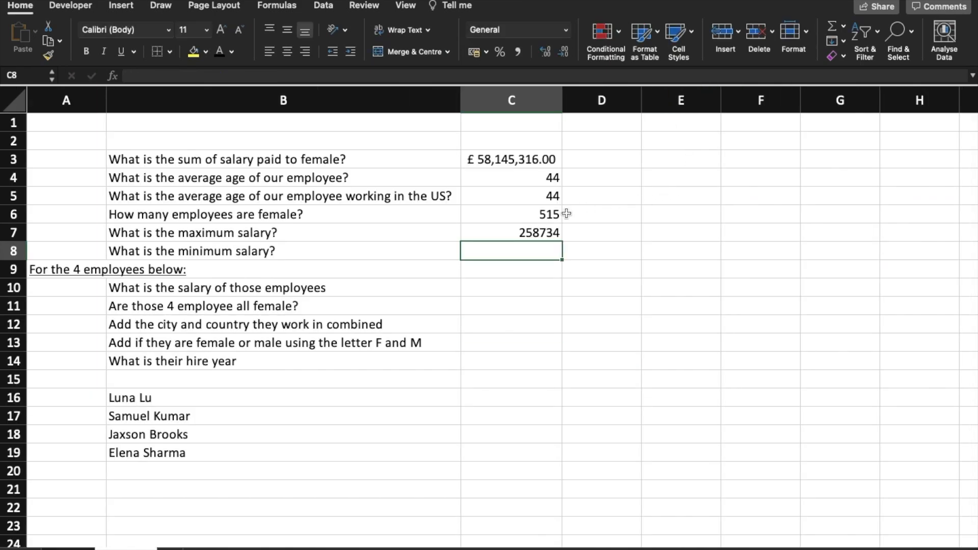
{"action": "left_click", "coordinate": [532, 234]}
{"action": "left_click", "coordinate": [473, 52]}
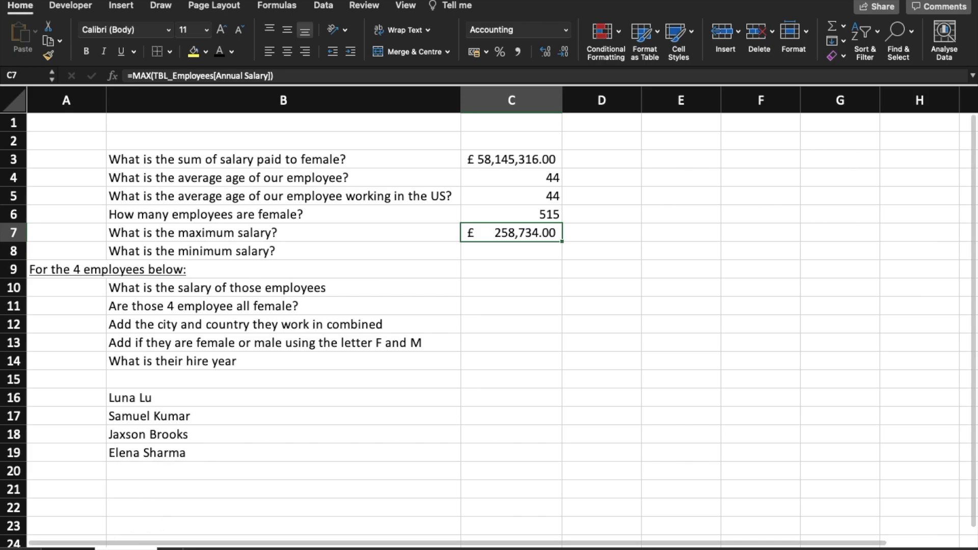
Step: Sort the Data sheet's table by Annual Salary in descending order to check the maximum salary
{"action": "left_click", "coordinate": [68, 549]}
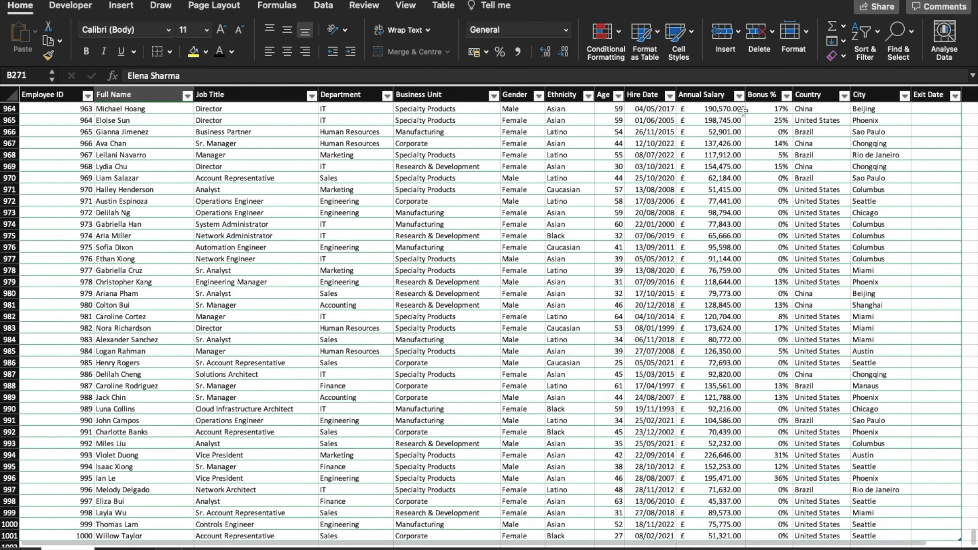
{"action": "left_click", "coordinate": [739, 96]}
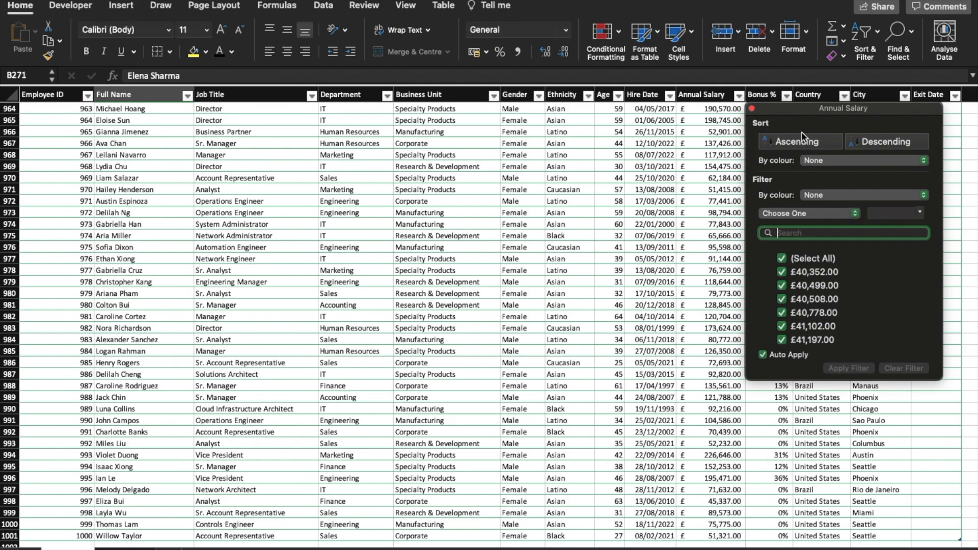
{"action": "left_click", "coordinate": [874, 142]}
{"action": "left_click", "coordinate": [719, 120]}
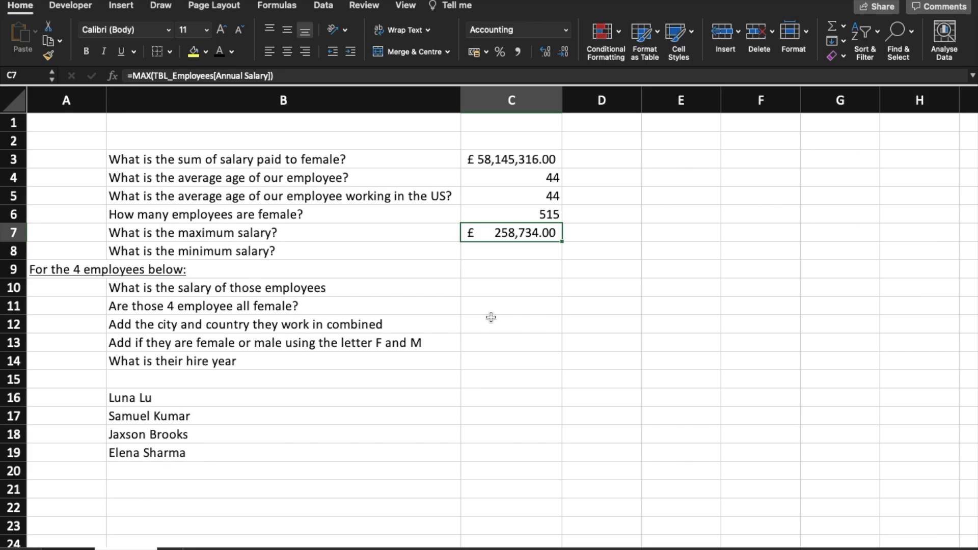
Step: Calculate the minimum salary in C8 with MIN over the Data sheet's Annual Salary column and format it as Accounting in pounds
{"action": "left_click", "coordinate": [487, 257]}
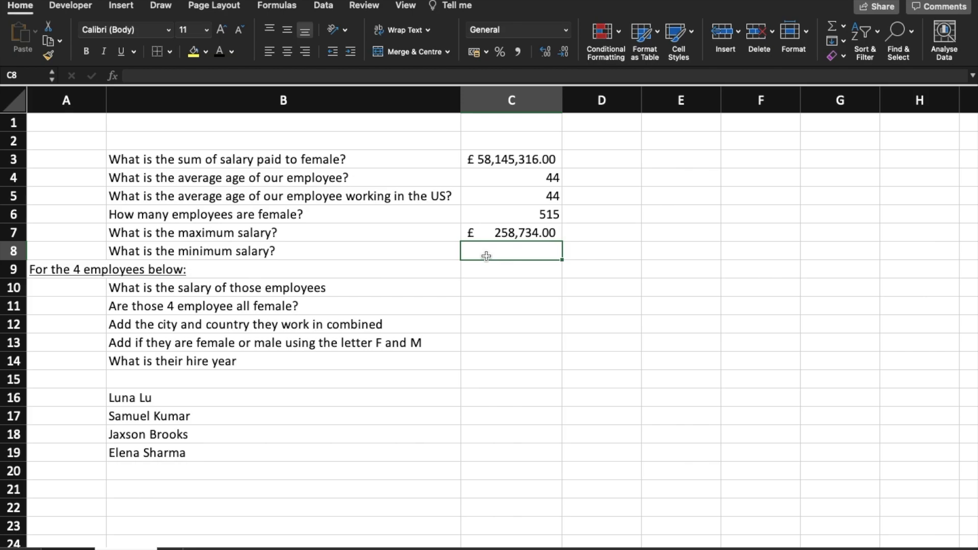
{"action": "type", "text": "=min"}
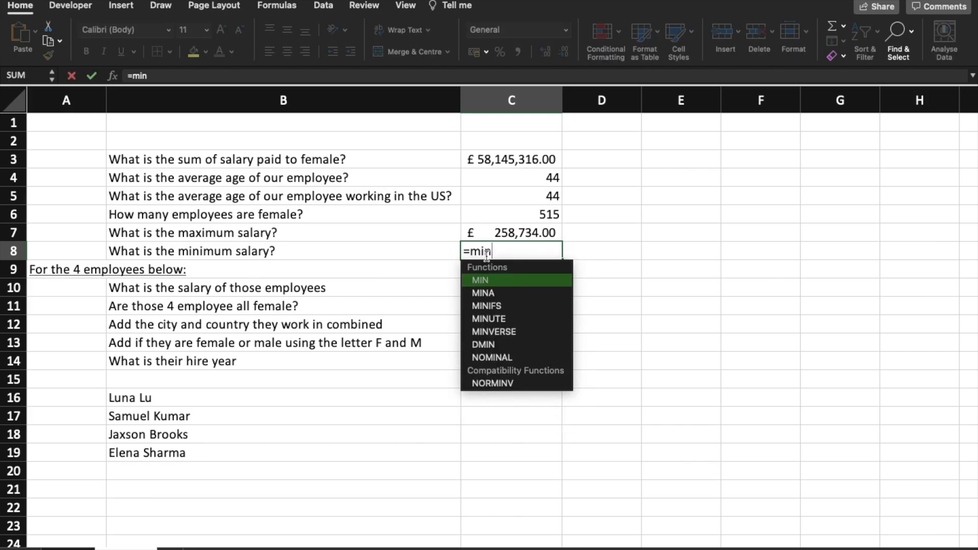
{"action": "double_click", "coordinate": [484, 280]}
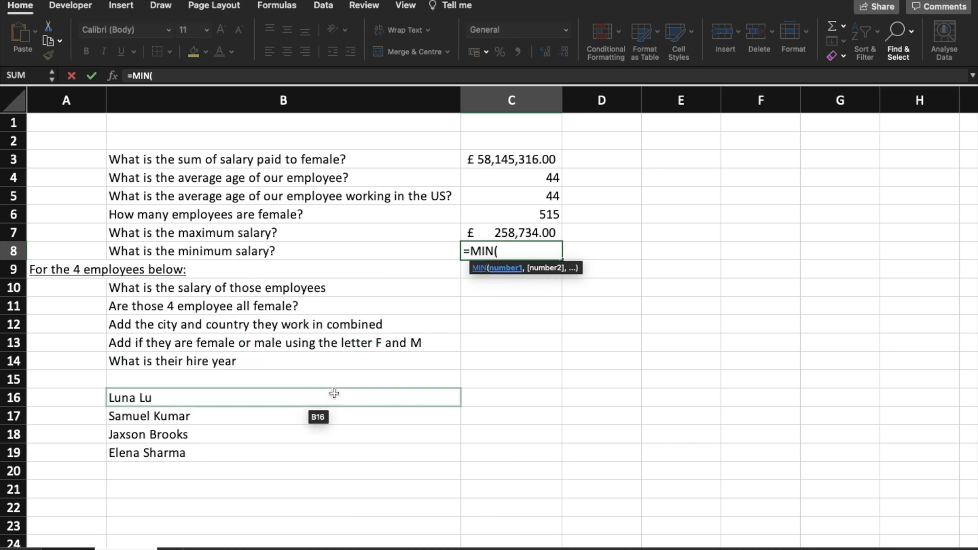
{"action": "left_click", "coordinate": [68, 548]}
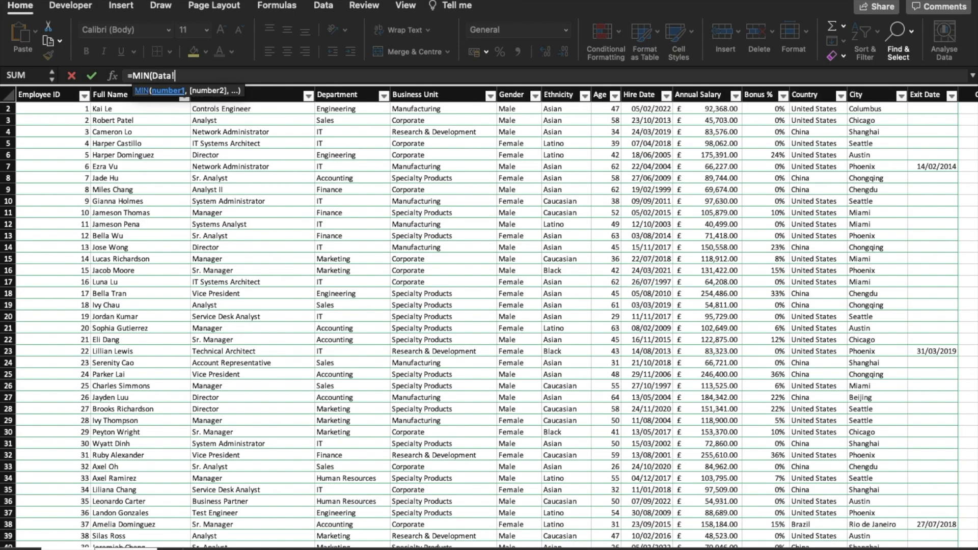
{"action": "left_click", "coordinate": [722, 96]}
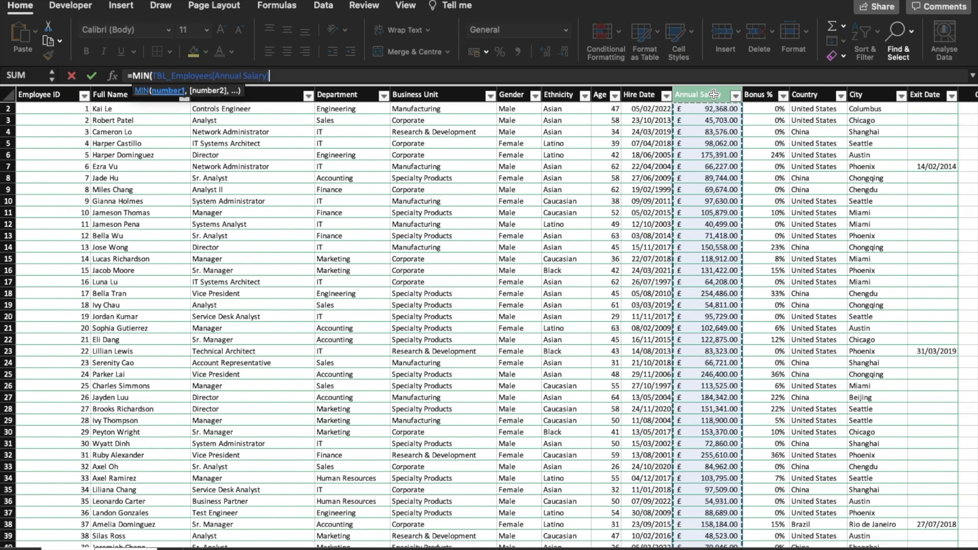
{"action": "type", "text": ")"}
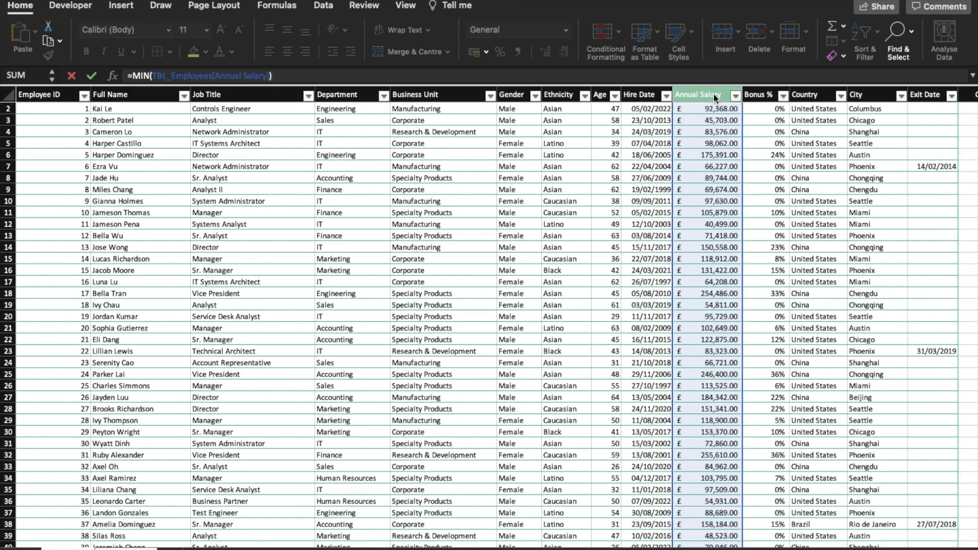
{"action": "key", "text": "Return"}
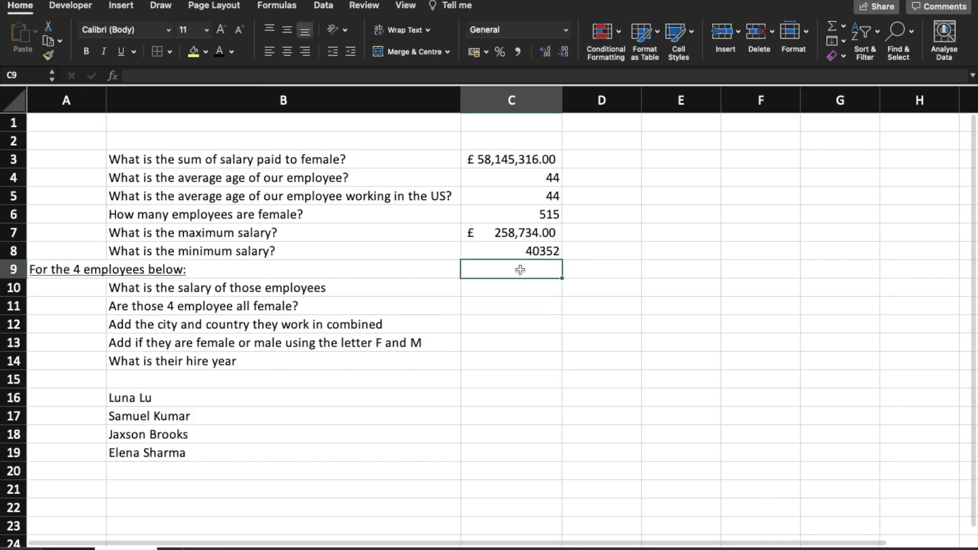
{"action": "left_click", "coordinate": [509, 253]}
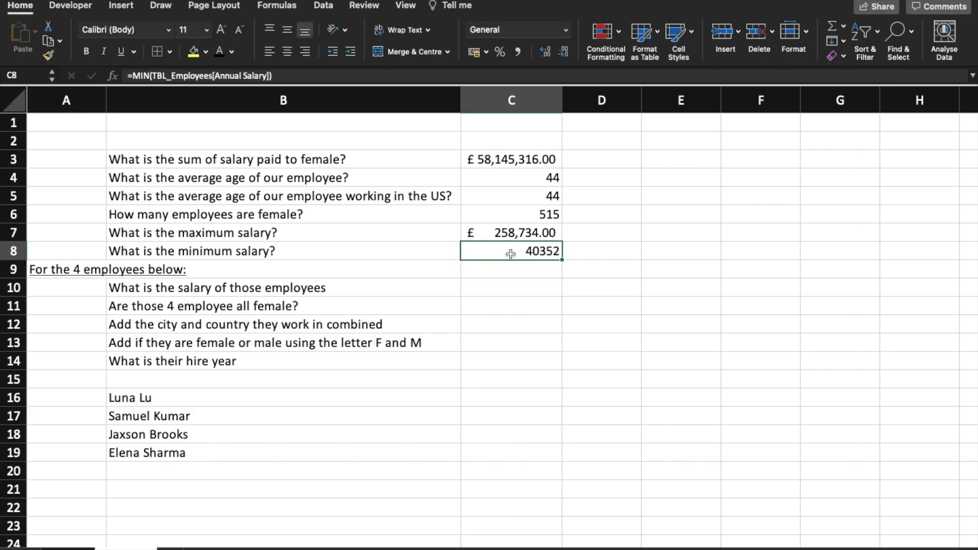
{"action": "left_click", "coordinate": [474, 57]}
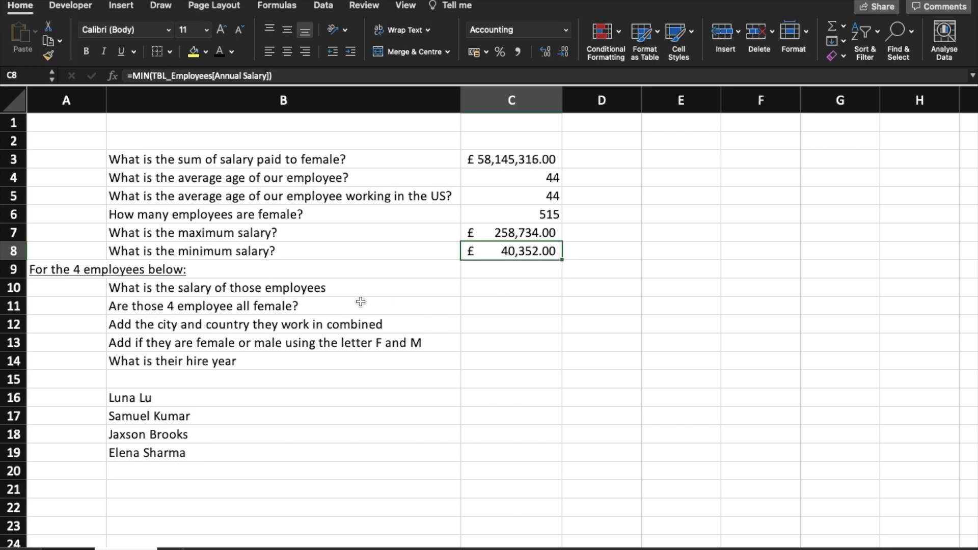
Step: Start a VLOOKUP formula in C16 for the first listed employee's salary, with B16 as the lookup value
{"action": "left_click", "coordinate": [236, 400]}
{"action": "left_click_drag", "start_coordinate": [237, 400], "coordinate": [236, 454]}
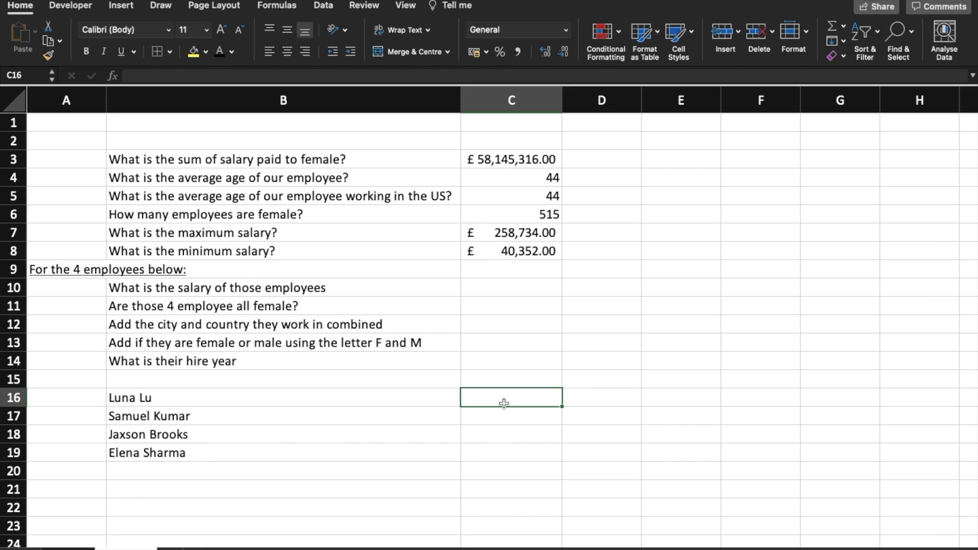
{"action": "type", "text": "=v"}
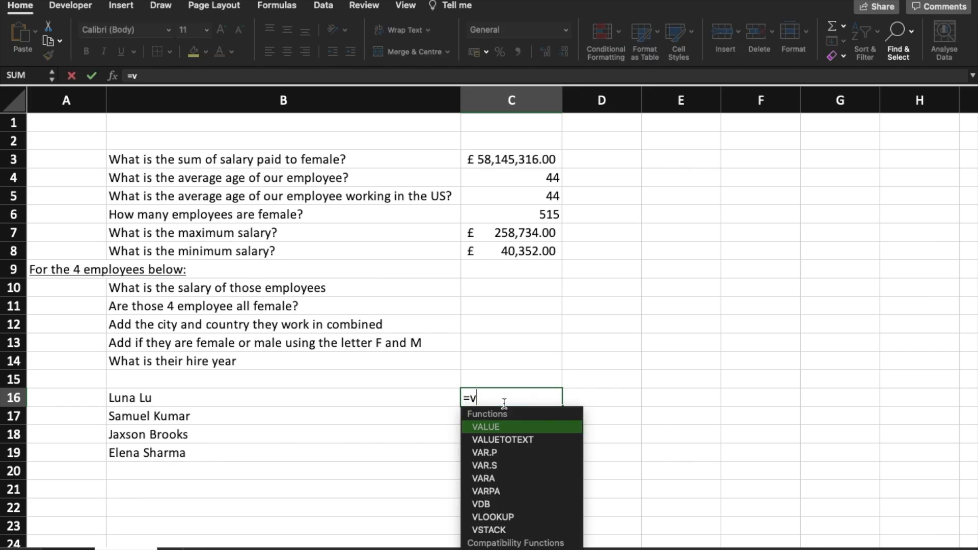
{"action": "type", "text": "look"}
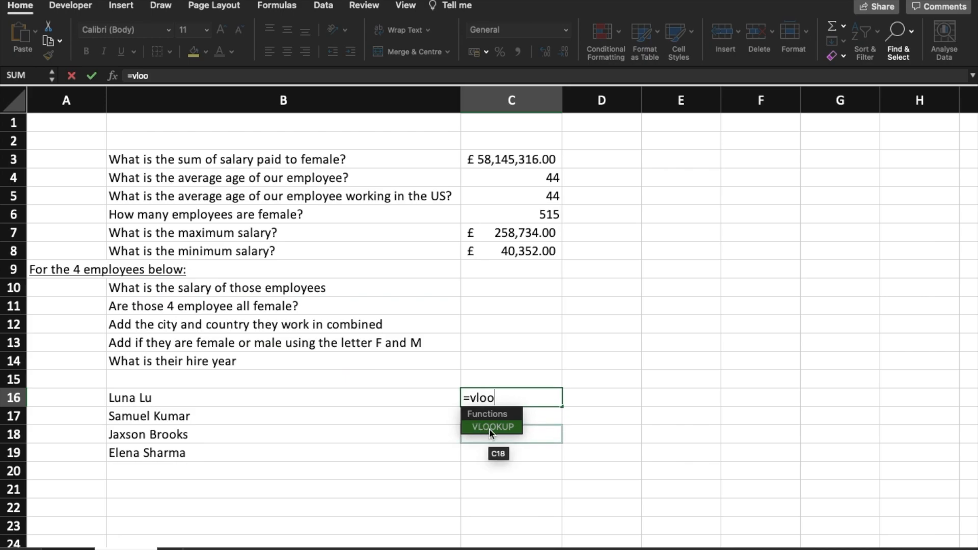
{"action": "double_click", "coordinate": [488, 426]}
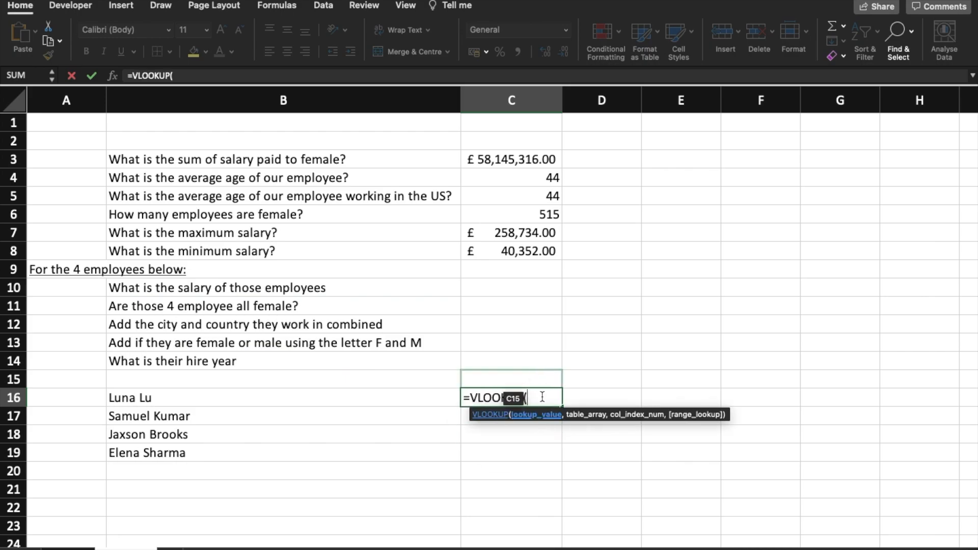
{"action": "left_click", "coordinate": [405, 398]}
{"action": "type", "text": ","}
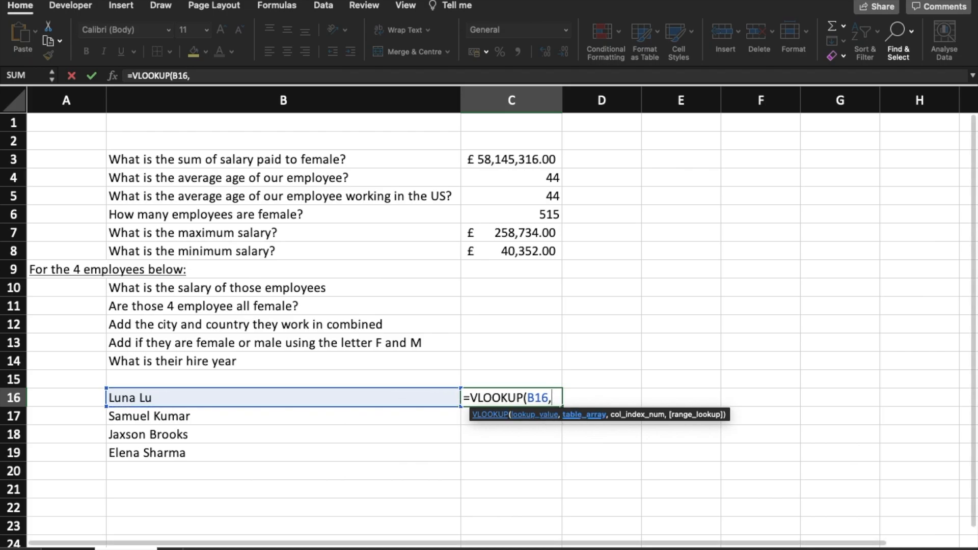
Step: Complete the VLOOKUP with the Data sheet's Full Name to Annual Salary columns, column index 9 and FALSE, and format C16 as Accounting in pounds
{"action": "left_click", "coordinate": [70, 546]}
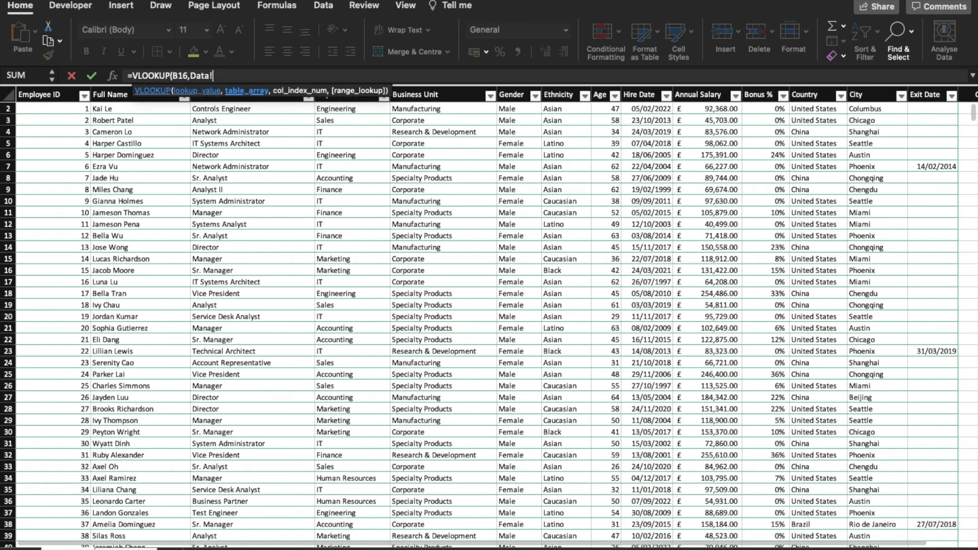
{"action": "left_click", "coordinate": [127, 96]}
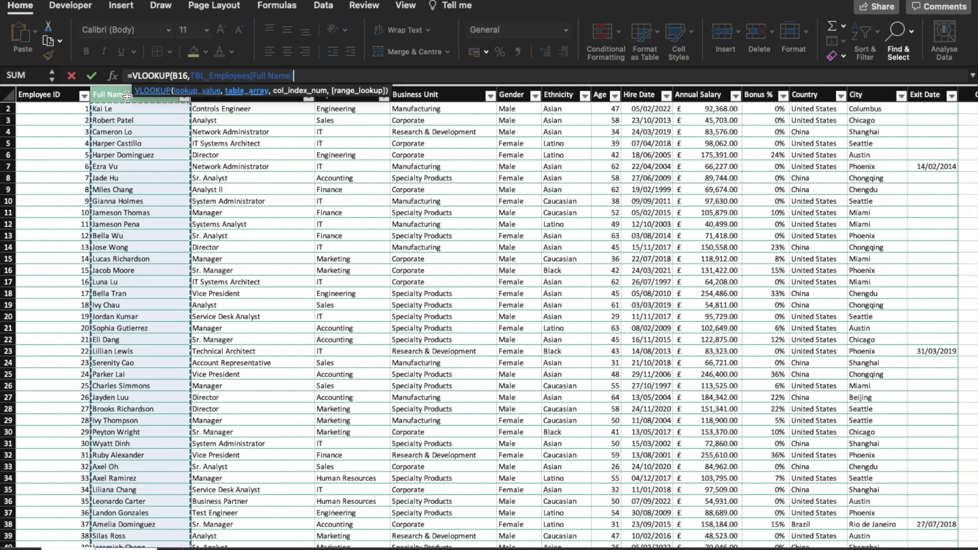
{"action": "left_click_drag", "start_coordinate": [128, 95], "coordinate": [734, 97]}
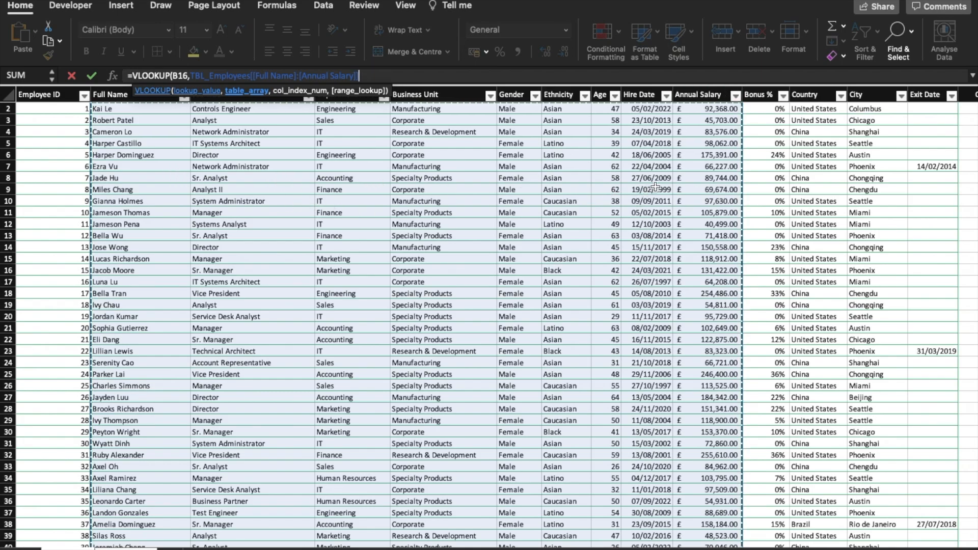
{"action": "type", "text": ","}
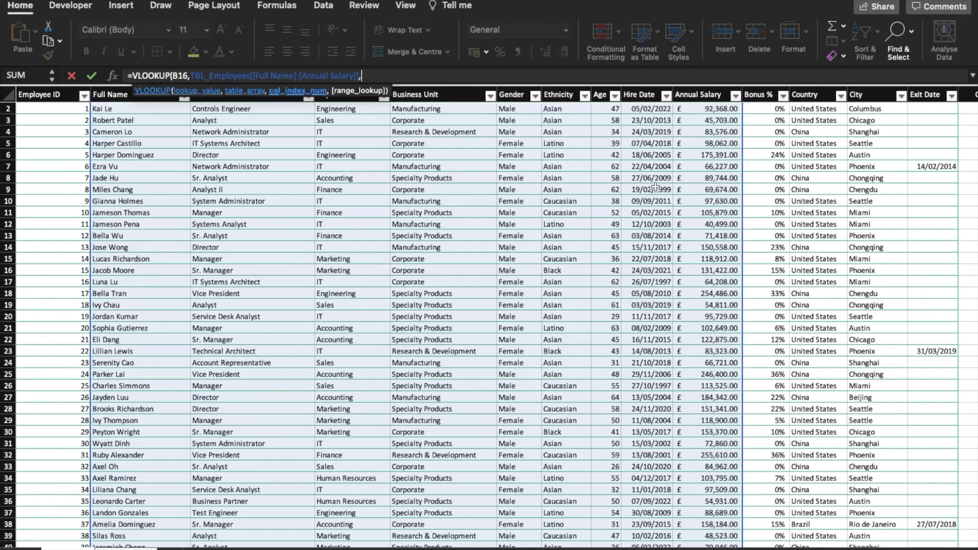
{"action": "type", "text": "9,"}
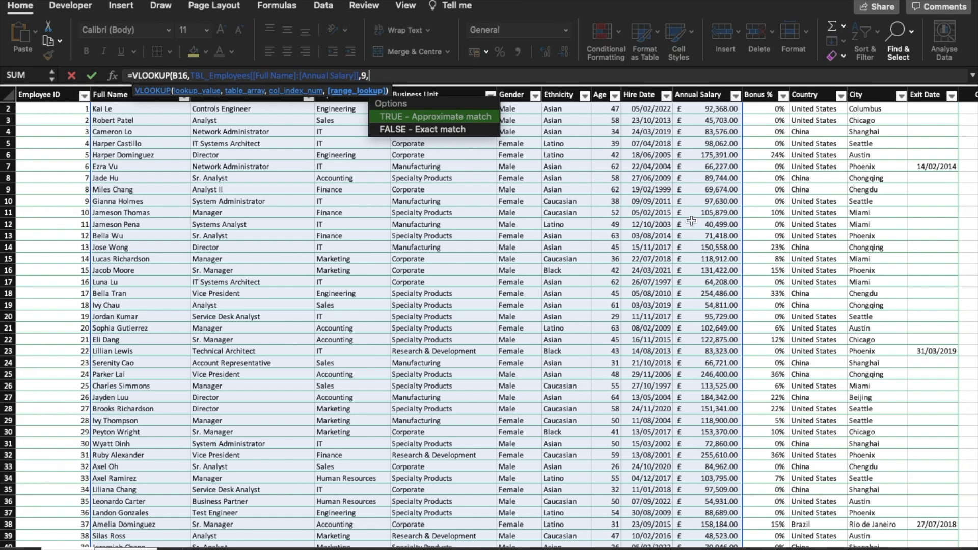
{"action": "double_click", "coordinate": [484, 130]}
{"action": "type", "text": ")"}
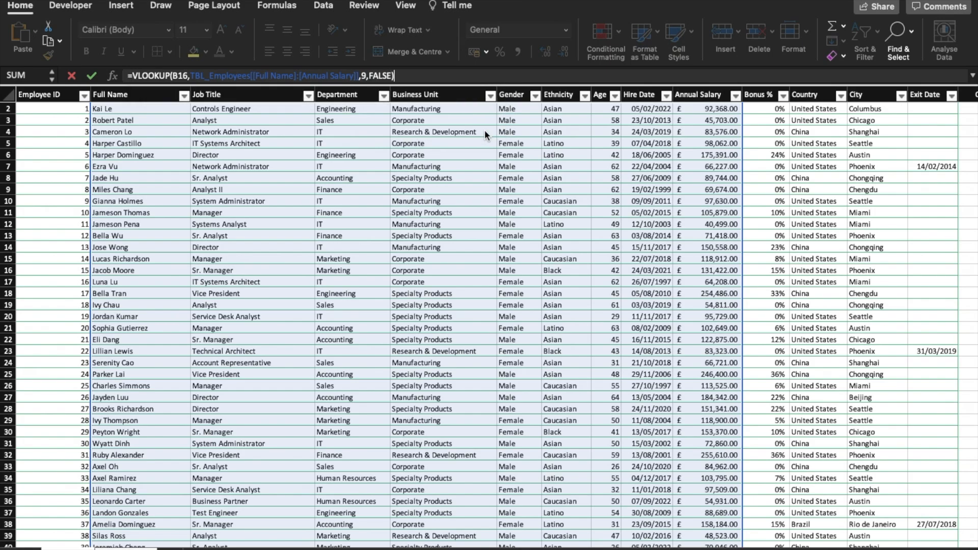
{"action": "key", "text": "Return"}
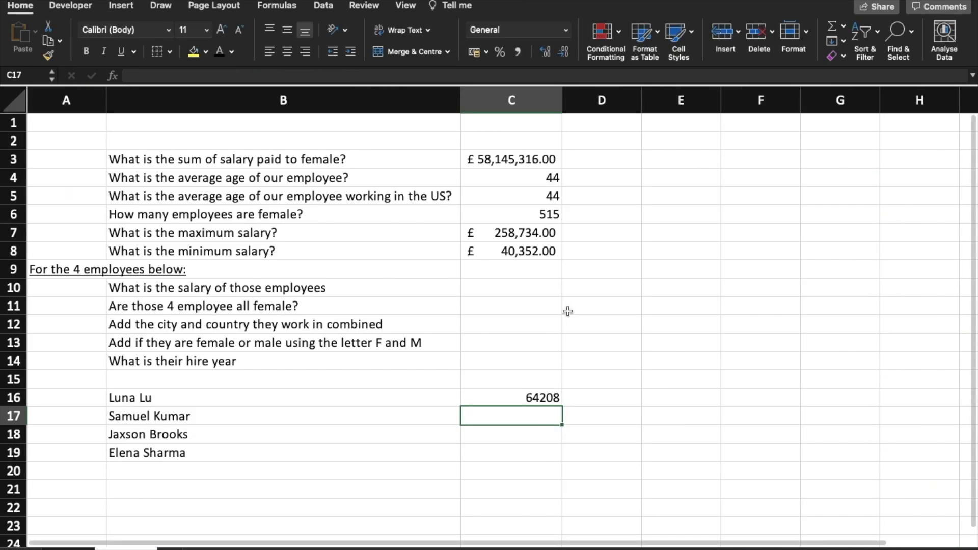
{"action": "left_click", "coordinate": [542, 392]}
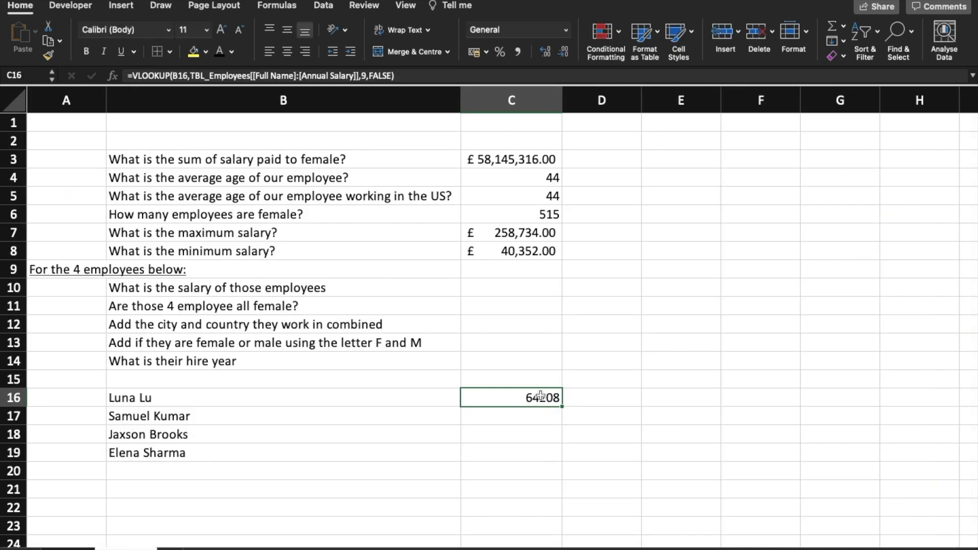
{"action": "left_click", "coordinate": [474, 53]}
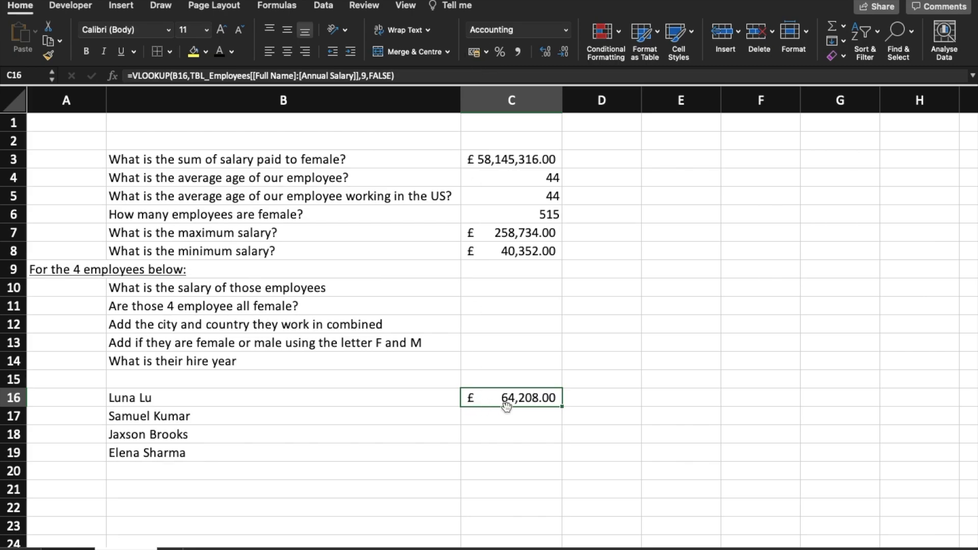
Step: Filter the Data sheet's Full Name column by the name copied from B16 to check the looked-up salary
{"action": "left_click", "coordinate": [431, 397]}
{"action": "left_click_drag", "start_coordinate": [158, 75], "coordinate": [94, 76]}
{"action": "key", "text": "super+c"}
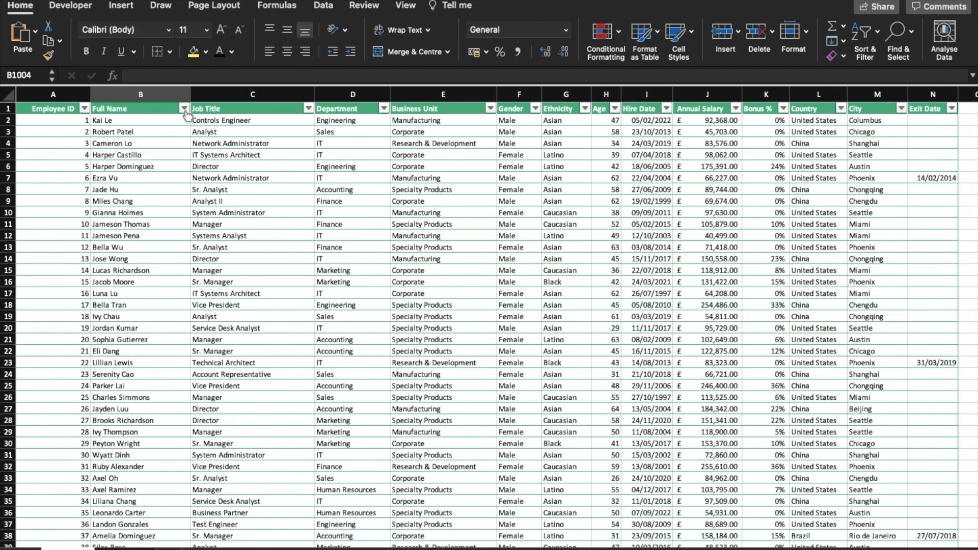
{"action": "left_click", "coordinate": [184, 107]}
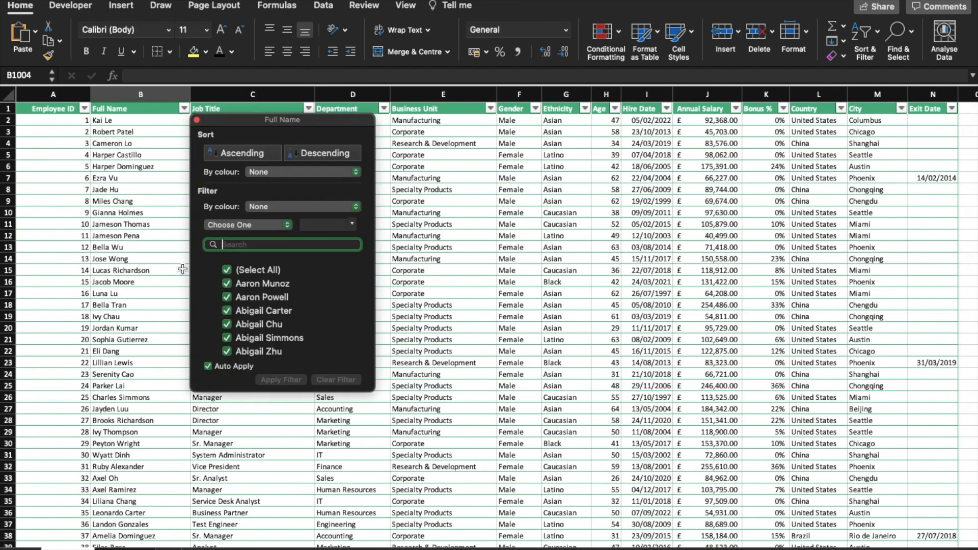
{"action": "key", "text": "super+v"}
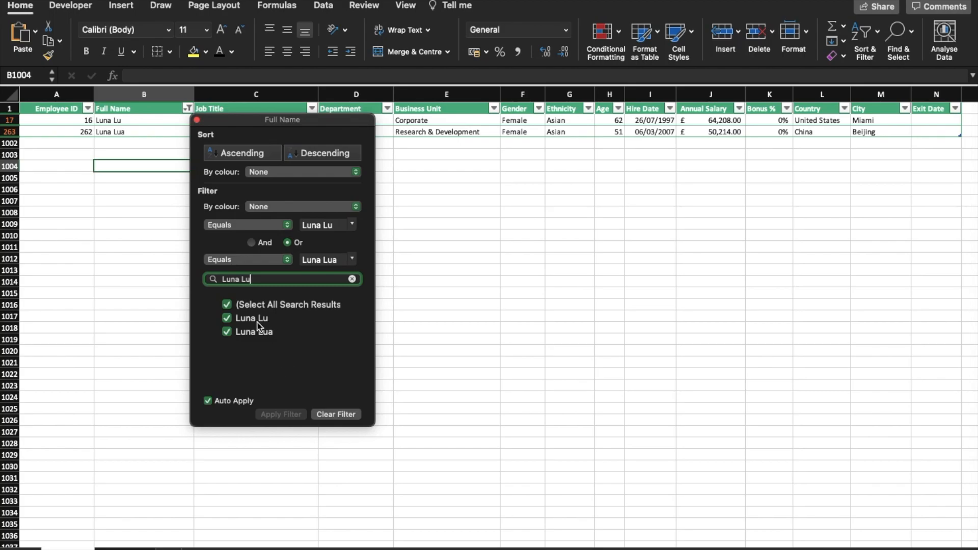
{"action": "left_click", "coordinate": [134, 196]}
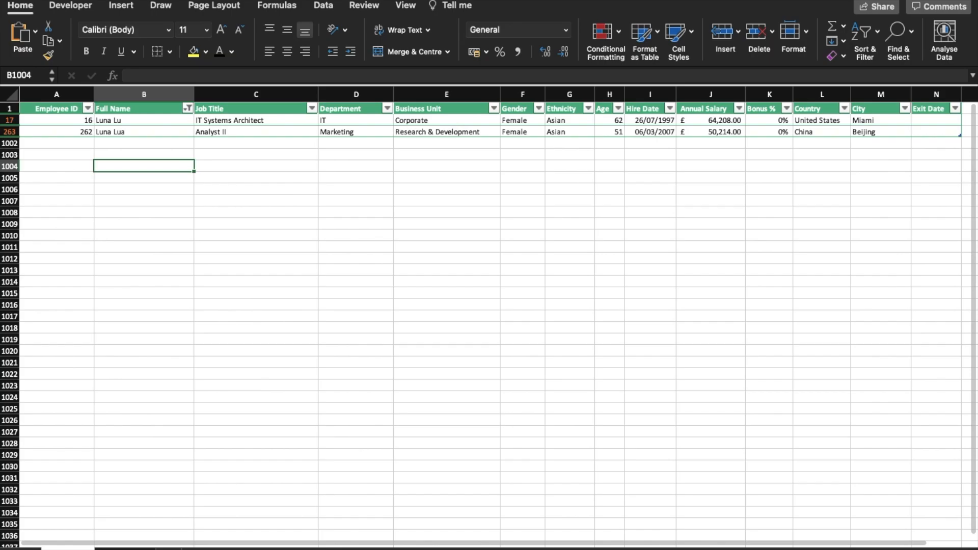
{"action": "left_click", "coordinate": [127, 549]}
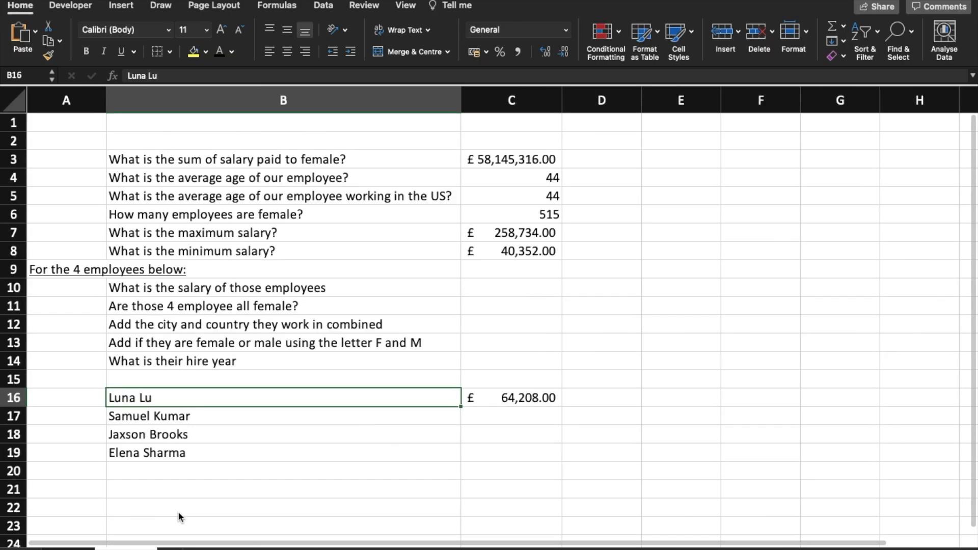
Step: Fill the C16 salary lookup down to C19 and inspect the cell references in the copied formulas
{"action": "left_click", "coordinate": [524, 398]}
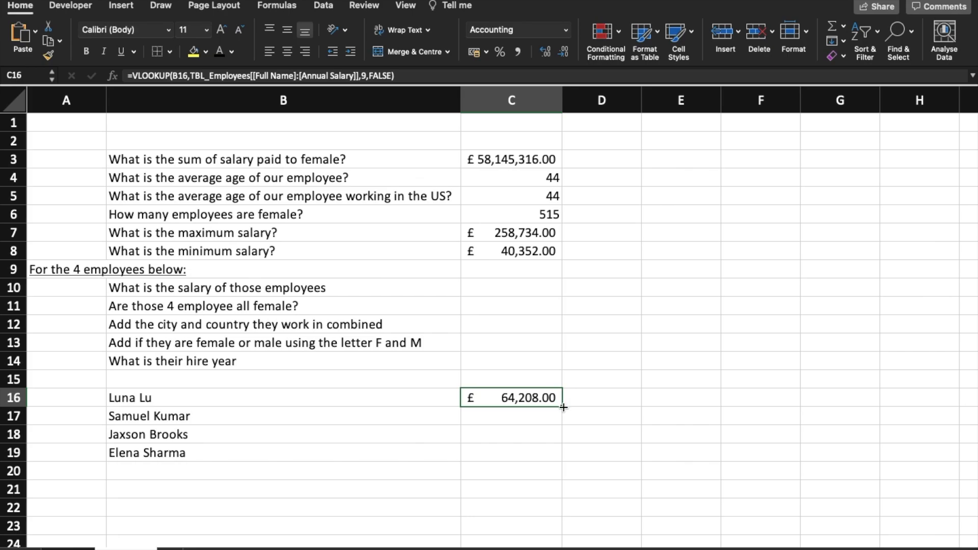
{"action": "left_click_drag", "start_coordinate": [563, 407], "coordinate": [561, 462]}
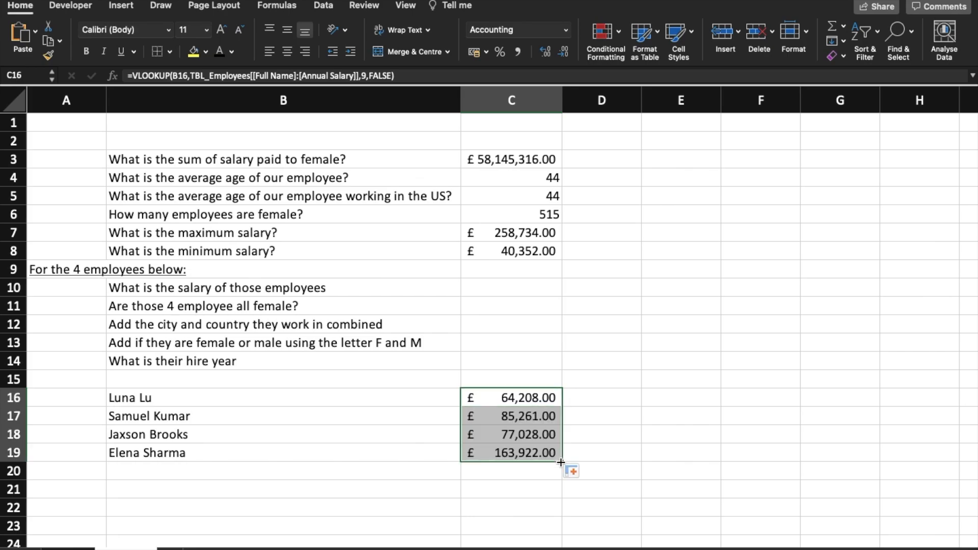
{"action": "double_click", "coordinate": [514, 416]}
{"action": "key", "text": "Escape"}
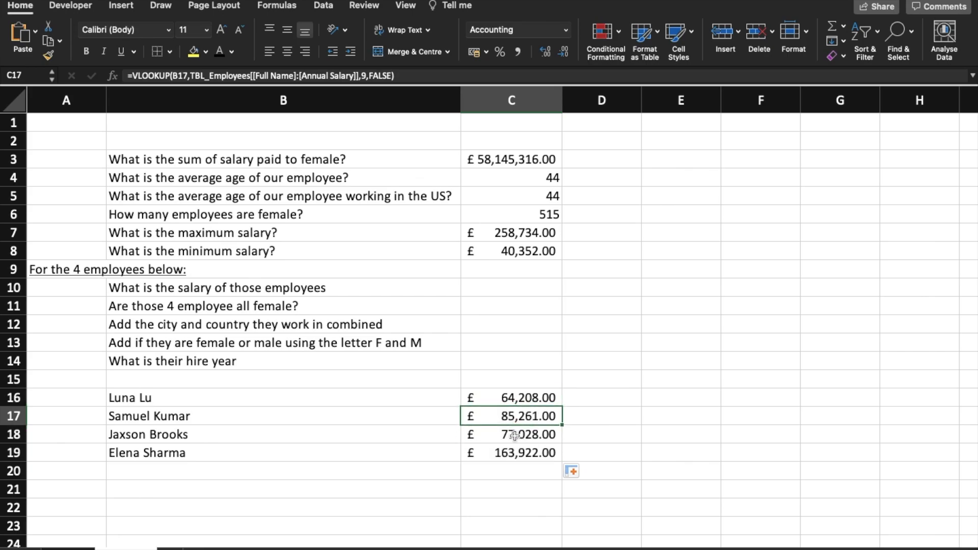
{"action": "left_click", "coordinate": [515, 400]}
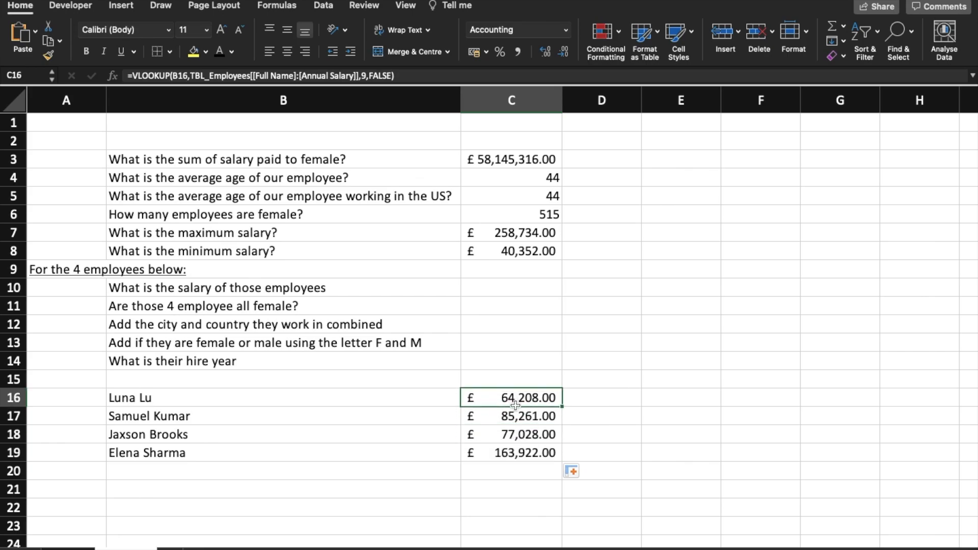
{"action": "left_click", "coordinate": [513, 431]}
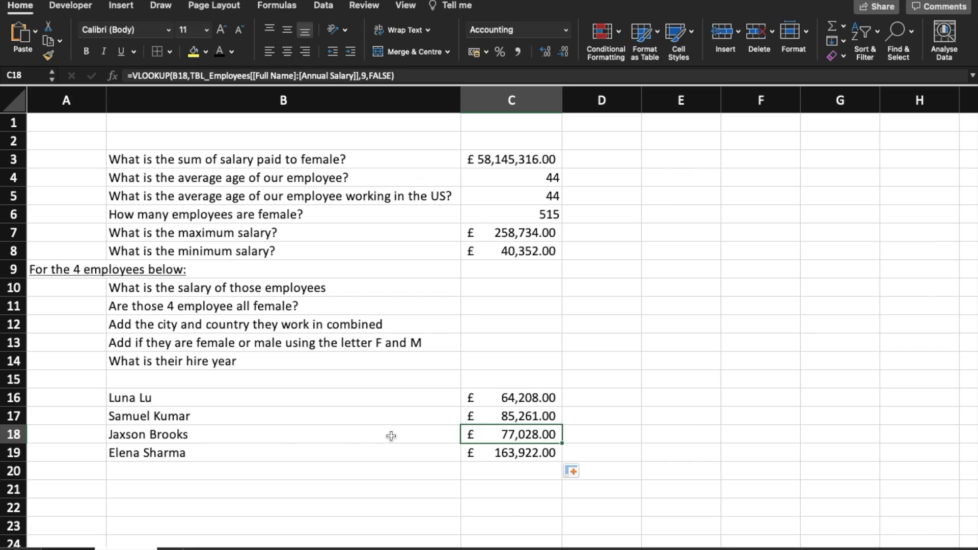
Step: Enter the heading "Salary" in C15 above the looked-up salaries
{"action": "left_click", "coordinate": [518, 384]}
{"action": "type", "text": "Sa"}
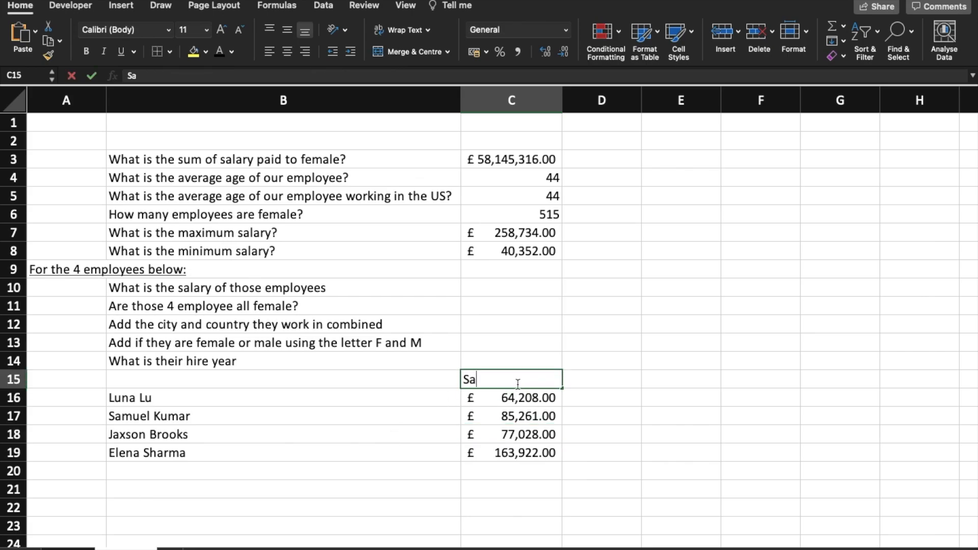
{"action": "type", "text": "lary"}
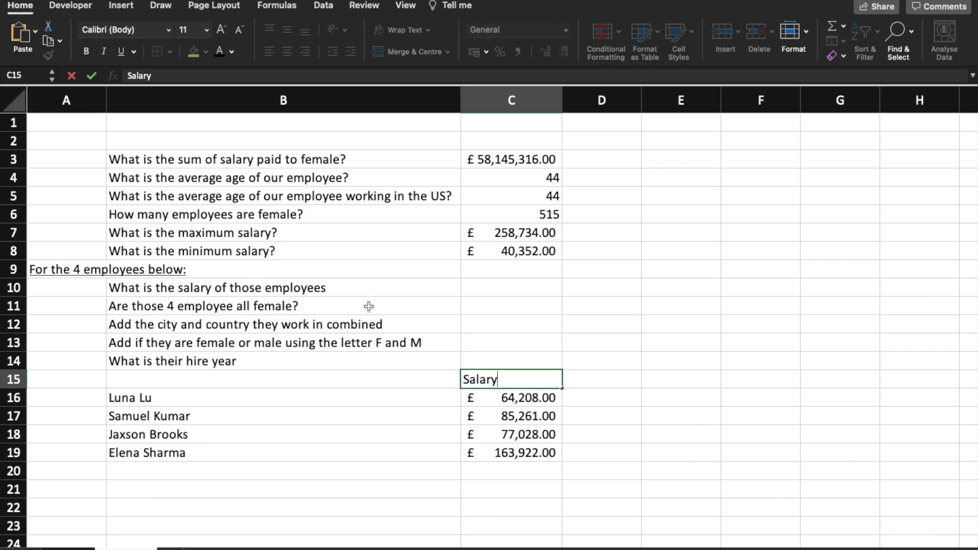
Step: Confirm the Salary heading in C15 and enter the heading "CC" in E15
{"action": "key", "text": "Up"}
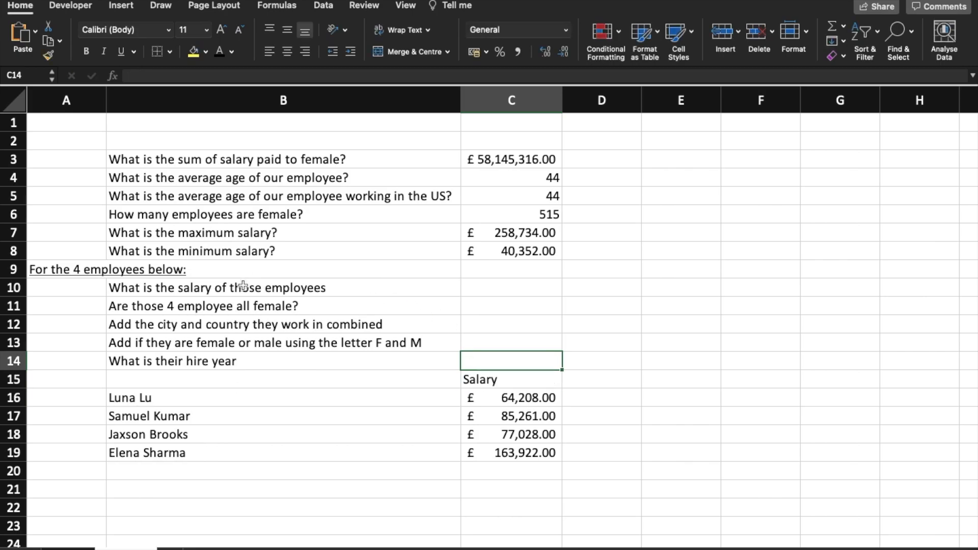
{"action": "left_click", "coordinate": [331, 307]}
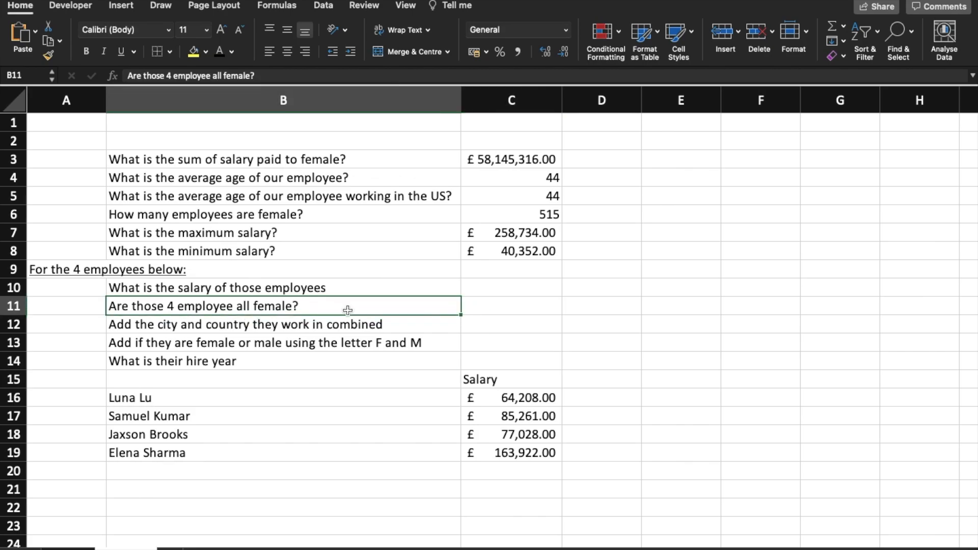
{"action": "left_click", "coordinate": [593, 397]}
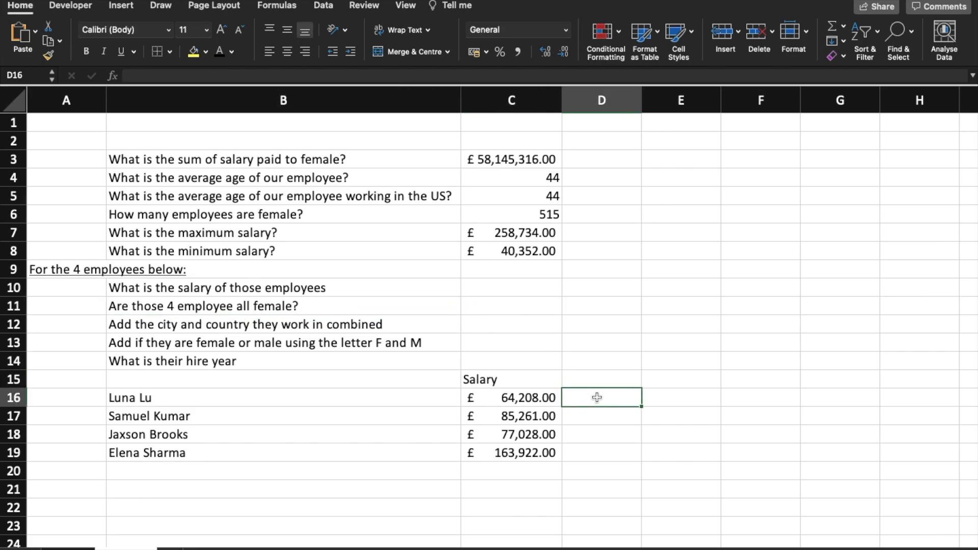
{"action": "left_click", "coordinate": [444, 325]}
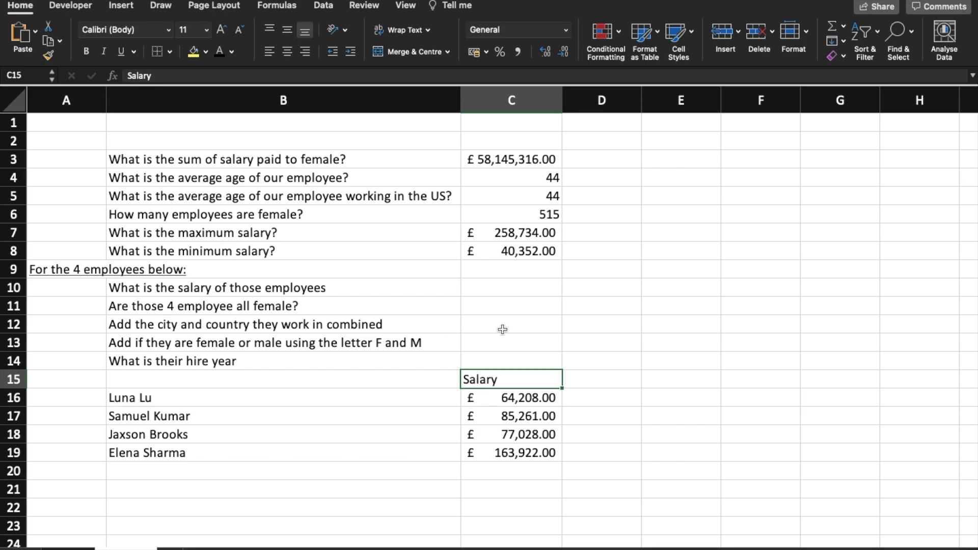
{"action": "left_click", "coordinate": [670, 385]}
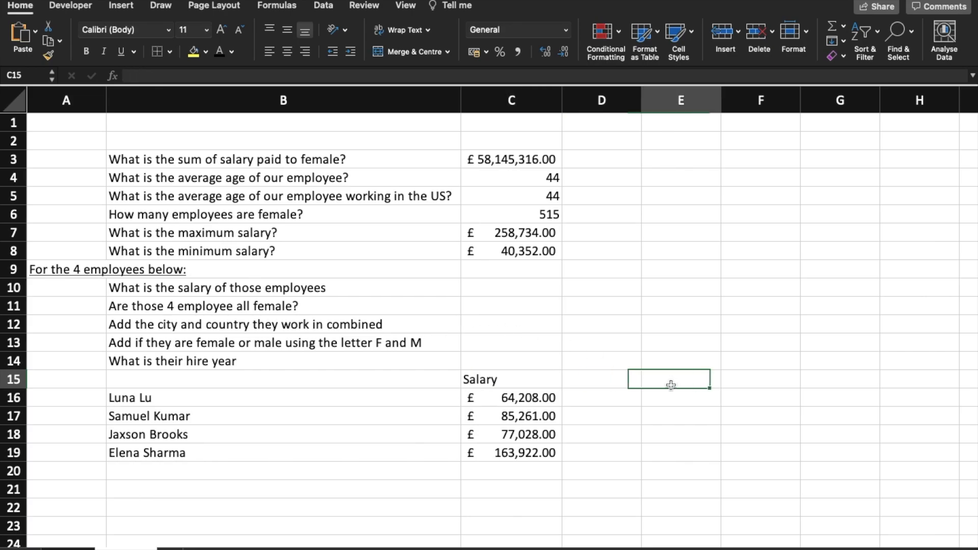
{"action": "type", "text": "CC"}
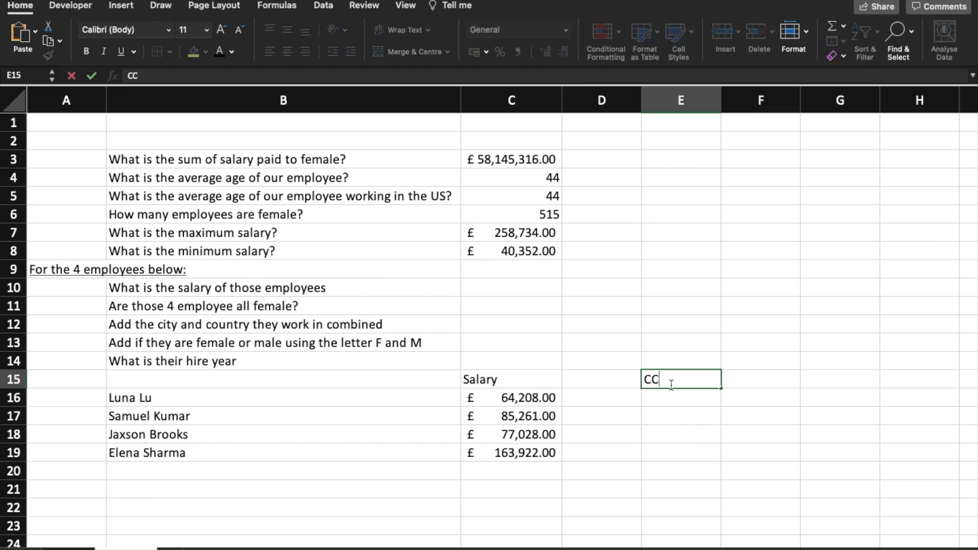
{"action": "key", "text": "Return"}
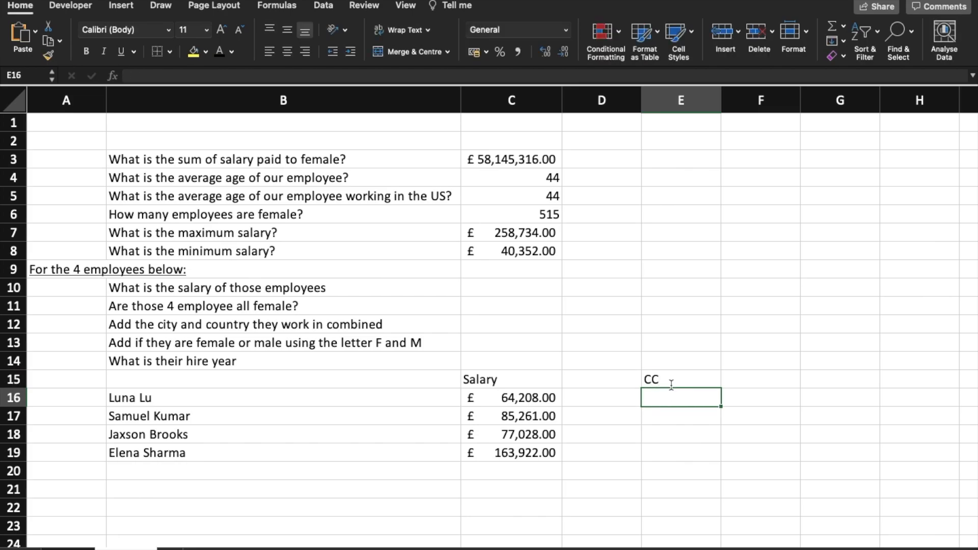
Step: Enter a CONCATENATE formula in E16 joining the first listed employee's country and city from Data!L17 and Data!M17
{"action": "type", "text": "=conce"}
{"action": "key", "text": "BackSpace"}
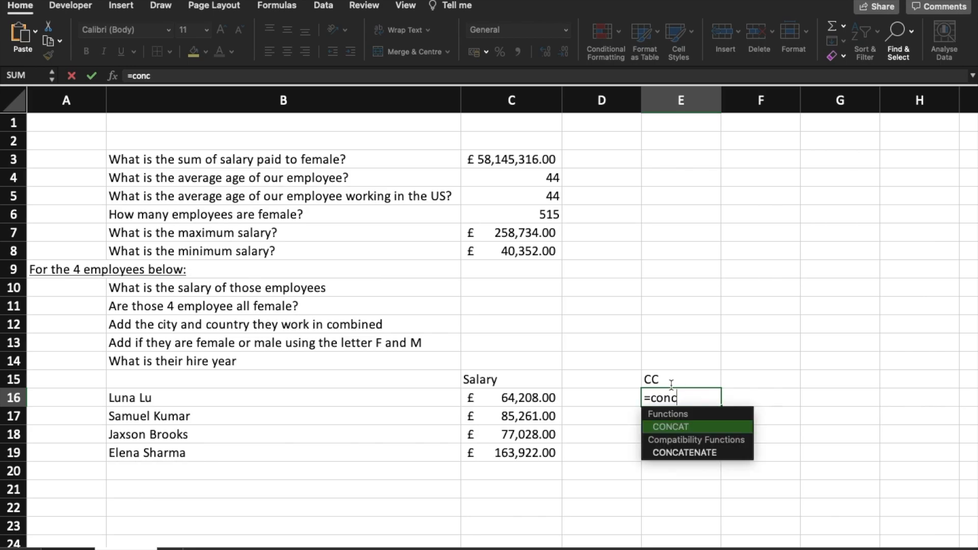
{"action": "double_click", "coordinate": [686, 453]}
{"action": "left_click", "coordinate": [686, 453]}
{"action": "key", "text": "BackSpace"}
{"action": "key", "text": "BackSpace"}
{"action": "key", "text": "BackSpace"}
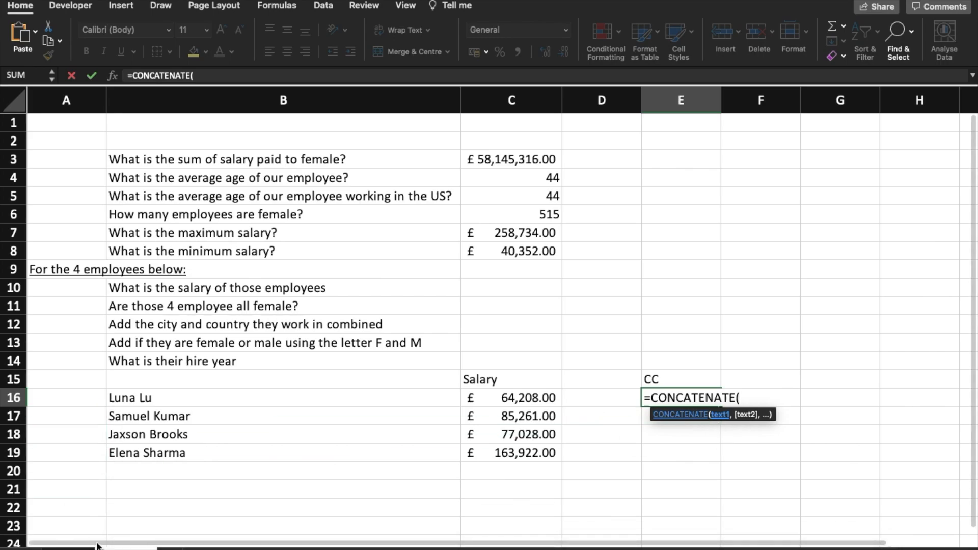
{"action": "left_click", "coordinate": [126, 547]}
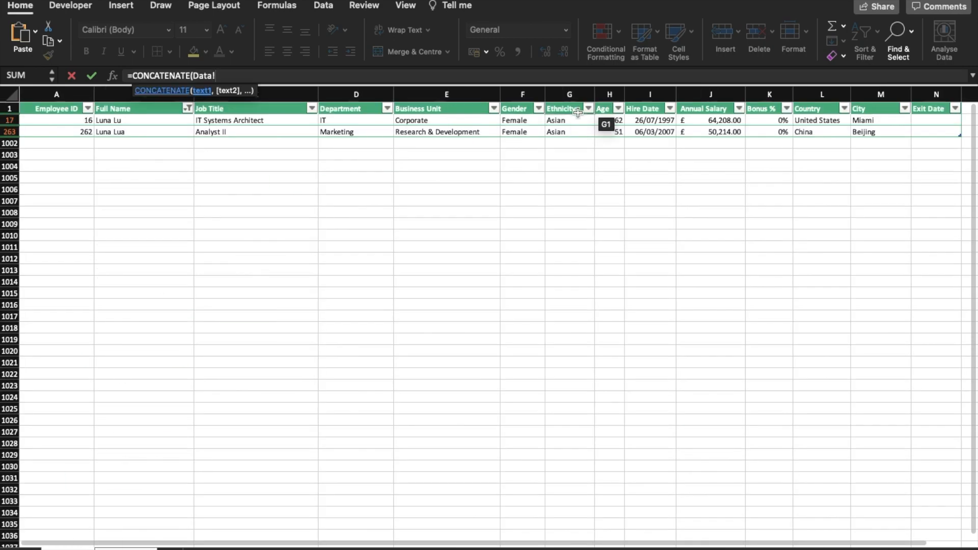
{"action": "left_click", "coordinate": [822, 120]}
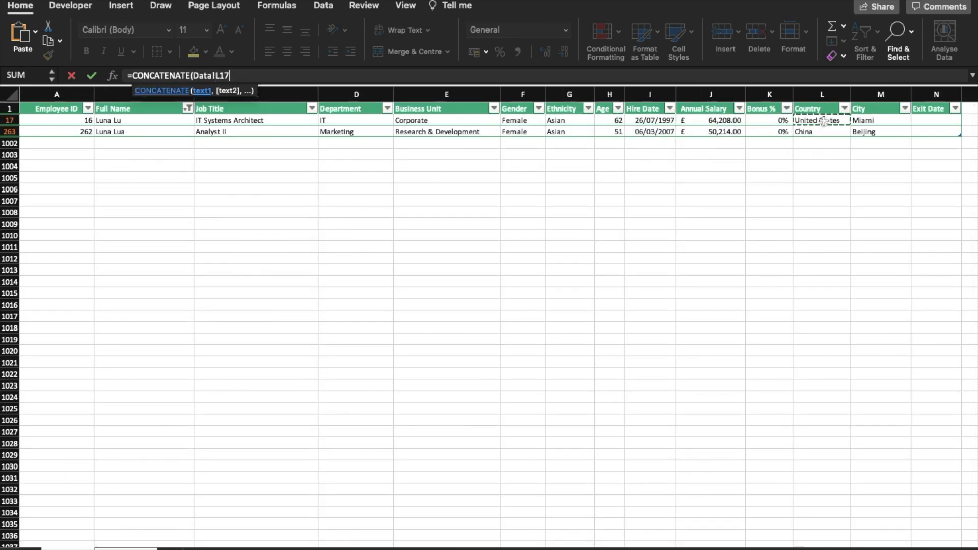
{"action": "type", "text": ","}
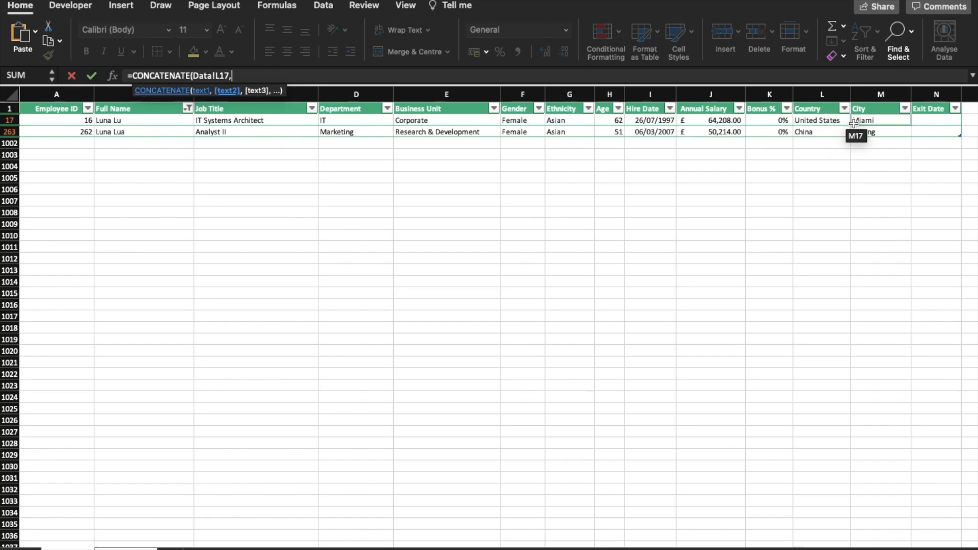
{"action": "left_click", "coordinate": [873, 119]}
{"action": "type", "text": ")"}
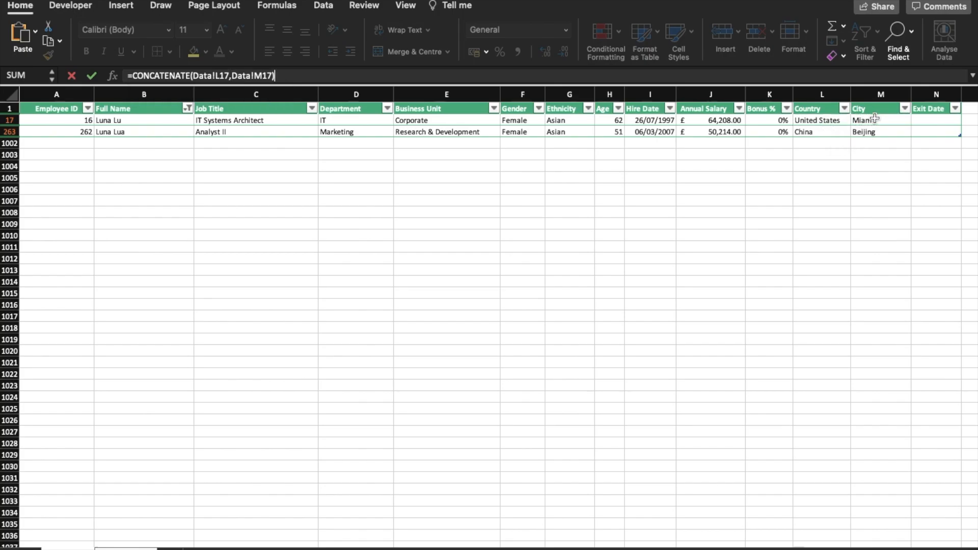
{"action": "key", "text": "Return"}
Step: Add a space in quotation marks as a separate argument between the country and city in the E16 formula
{"action": "left_click", "coordinate": [692, 401]}
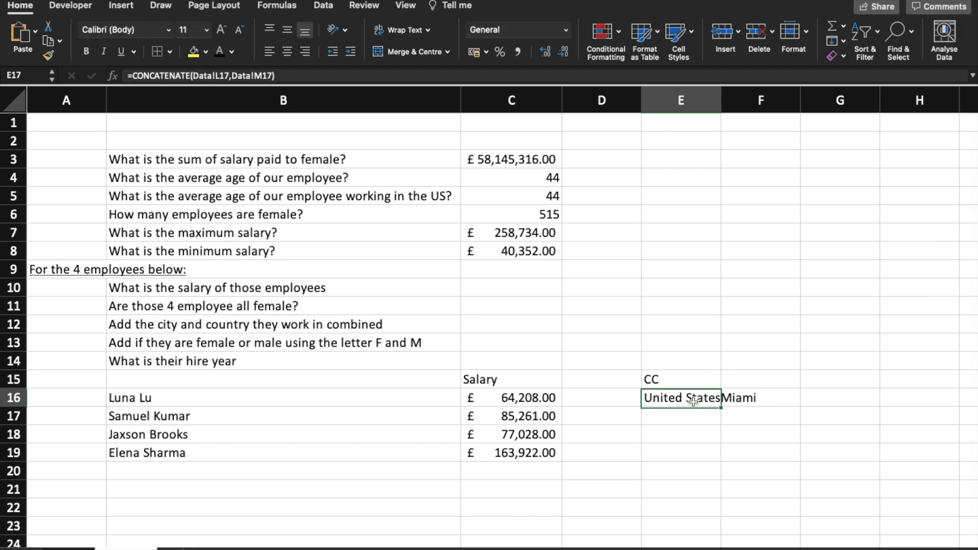
{"action": "left_click", "coordinate": [230, 75]}
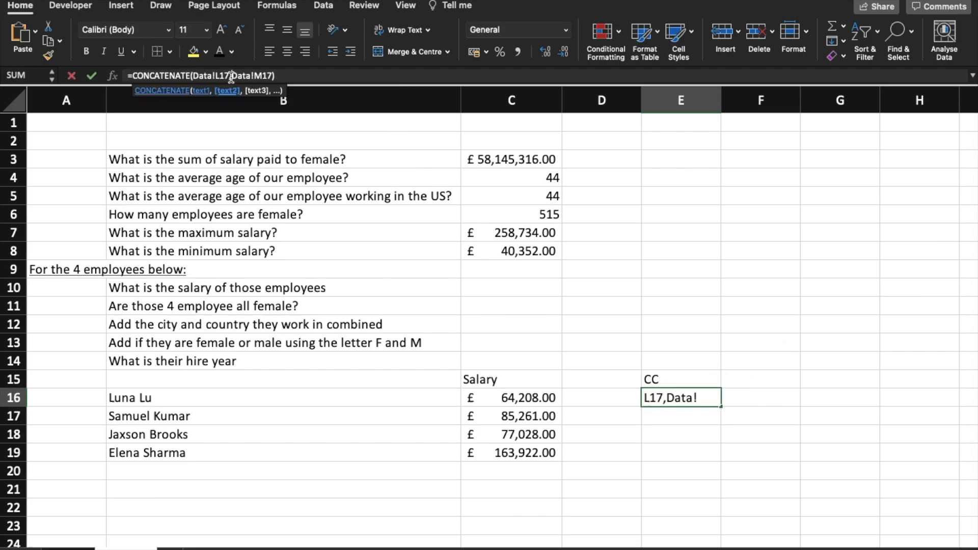
{"action": "type", "text": "\""}
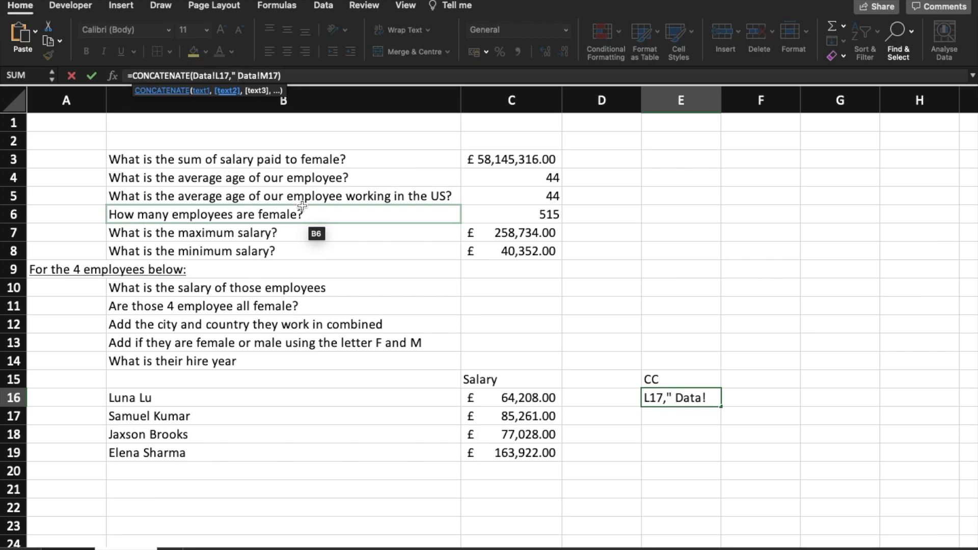
{"action": "type", "text": " \","}
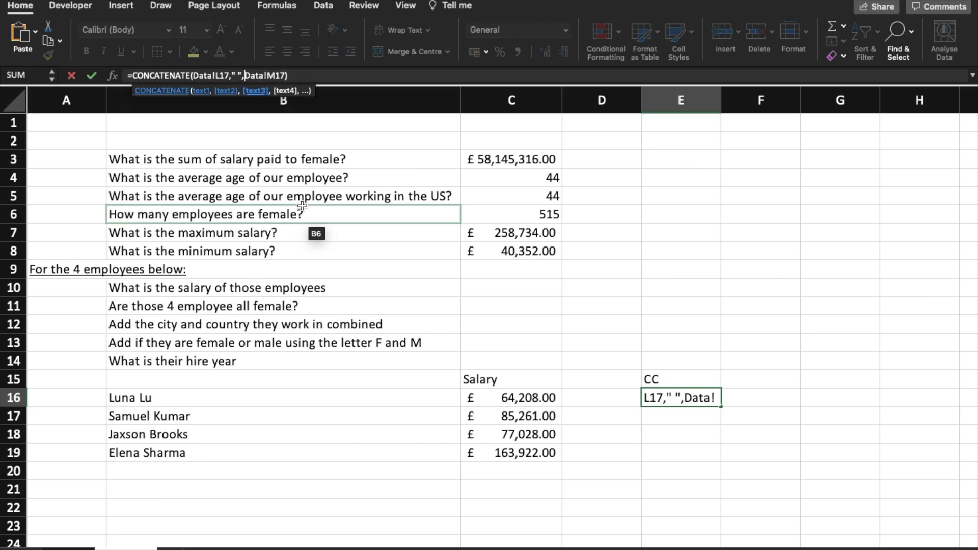
{"action": "key", "text": "Return"}
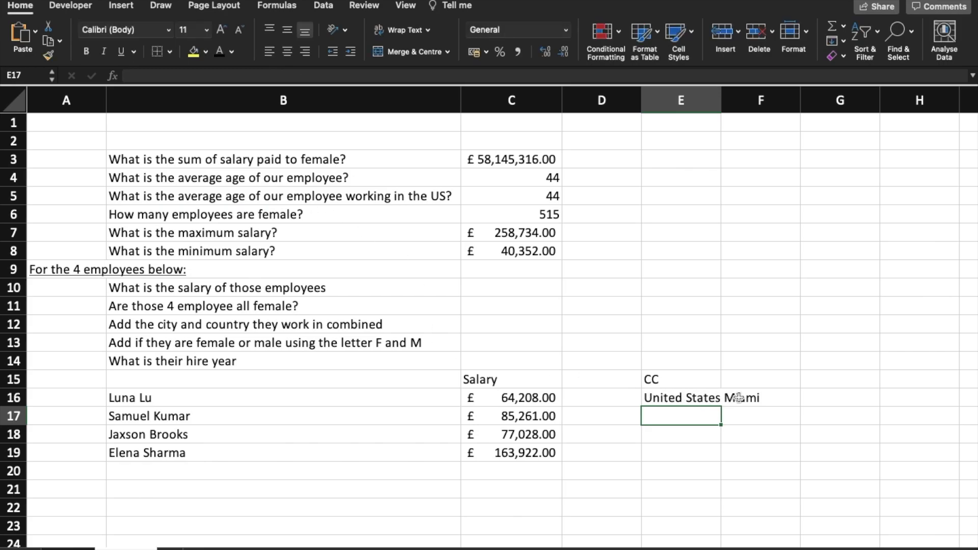
Step: Replace the space separator in the E16 CONCATENATE formula with a hyphen
{"action": "left_click", "coordinate": [697, 397]}
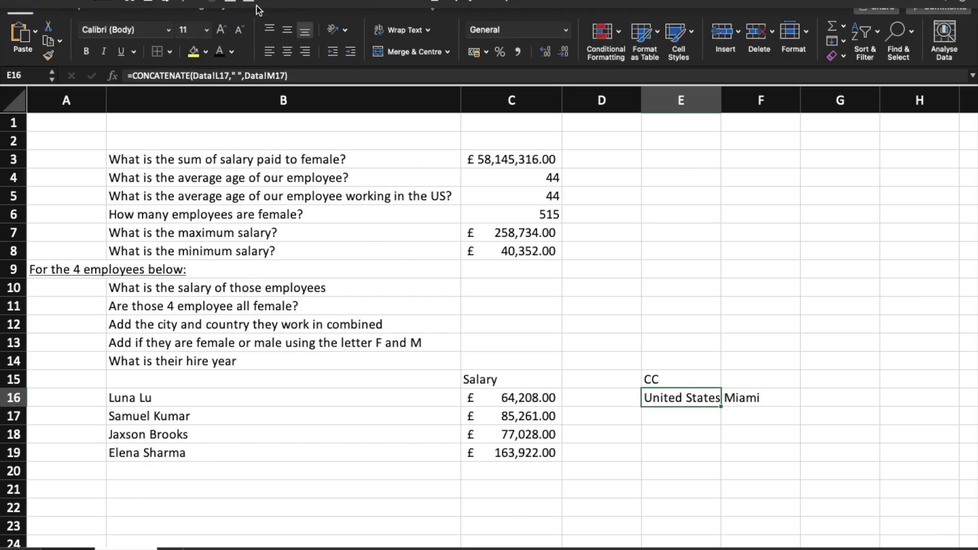
{"action": "left_click", "coordinate": [239, 75]}
{"action": "key", "text": "BackSpace"}
{"action": "type", "text": "-"}
{"action": "key", "text": "Return"}
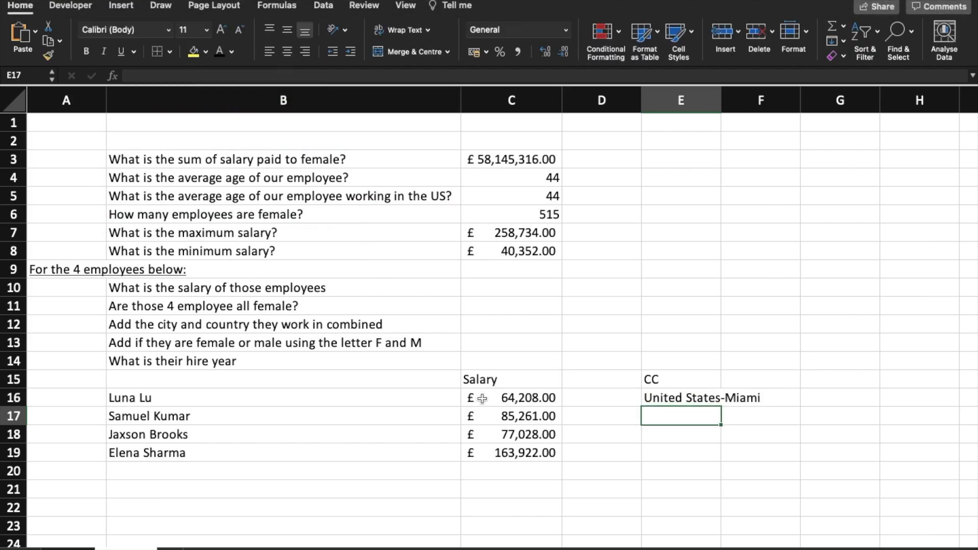
Step: Remove the fixed Data!L17 country reference from the CONCATENATE formula in E16 after viewing the Data sheet
{"action": "left_click", "coordinate": [678, 399]}
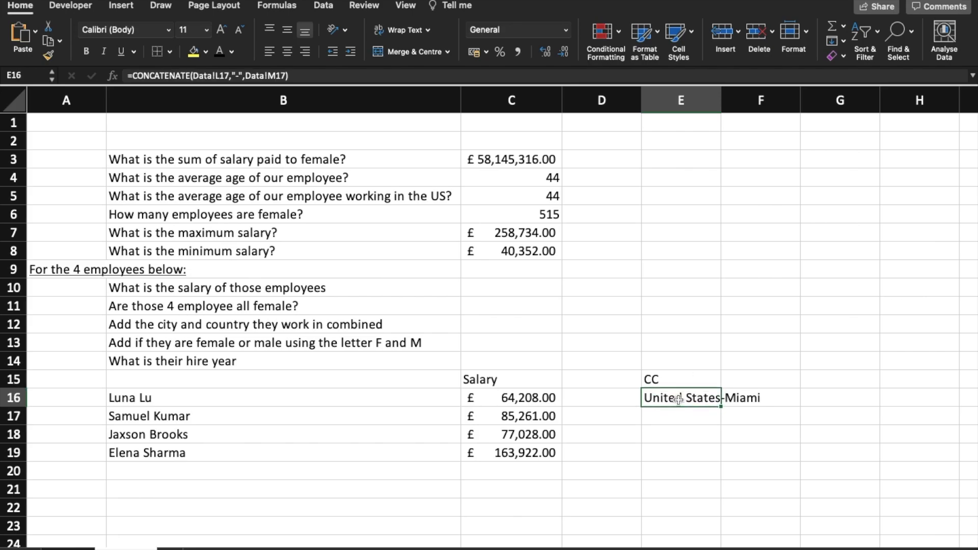
{"action": "left_click", "coordinate": [68, 548]}
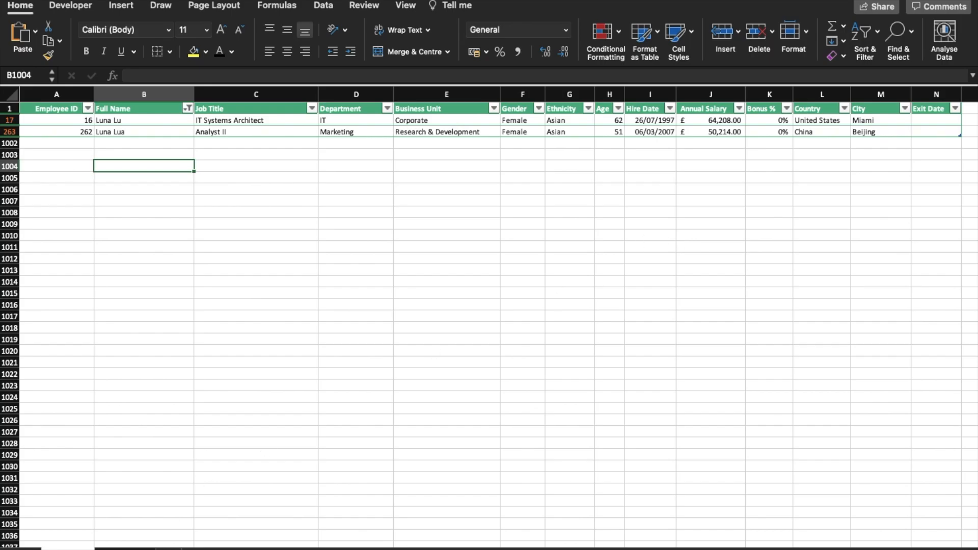
{"action": "left_click", "coordinate": [130, 548]}
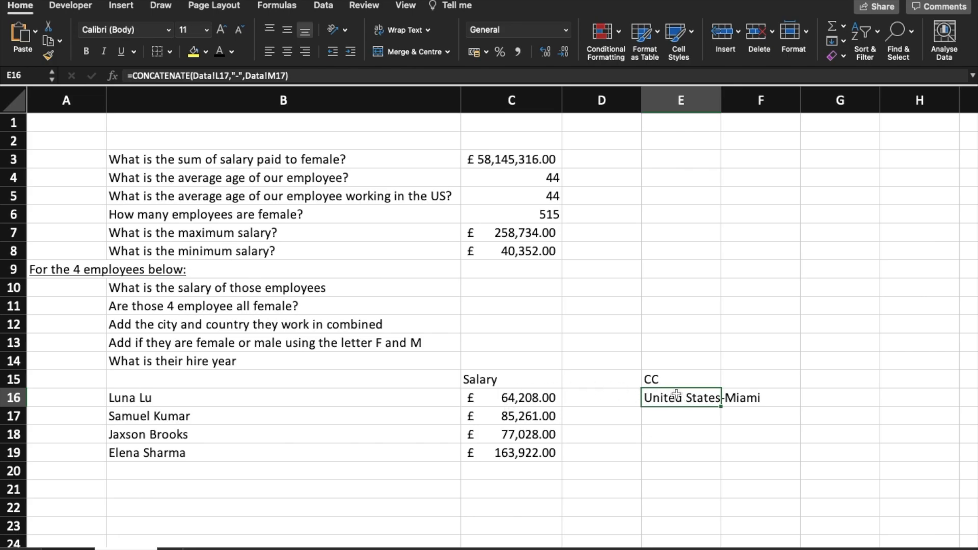
{"action": "left_click", "coordinate": [229, 76]}
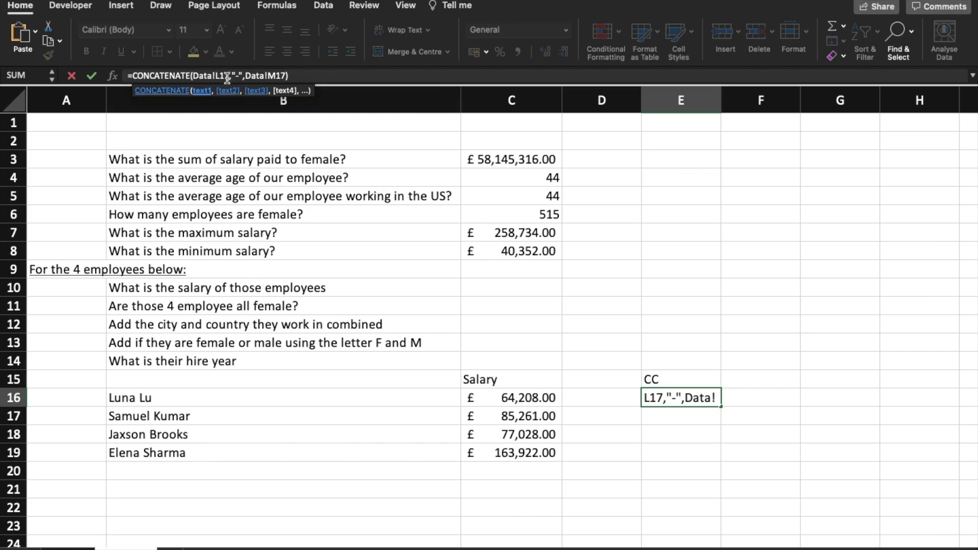
{"action": "key", "text": "BackSpace"}
{"action": "key", "text": "BackSpace"}
{"action": "key", "text": "BackSpace"}
{"action": "key", "text": "BackSpace"}
{"action": "key", "text": "BackSpace"}
{"action": "key", "text": "BackSpace"}
{"action": "key", "text": "BackSpace"}
{"action": "key", "text": "BackSpace"}
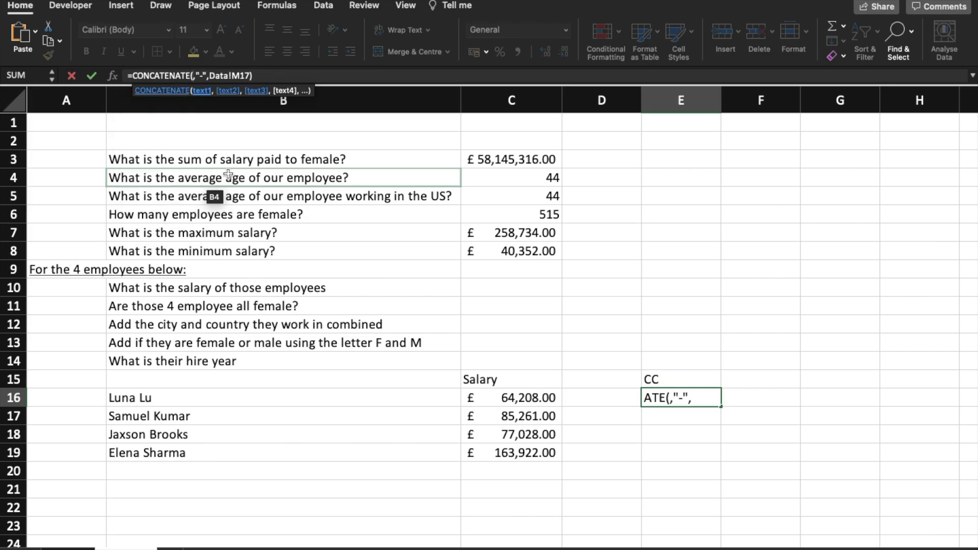
Step: Insert a VLOOKUP of B16 in Data!B:M with column index 11 and FALSE as the first CONCATENATE argument
{"action": "type", "text": "vloo"}
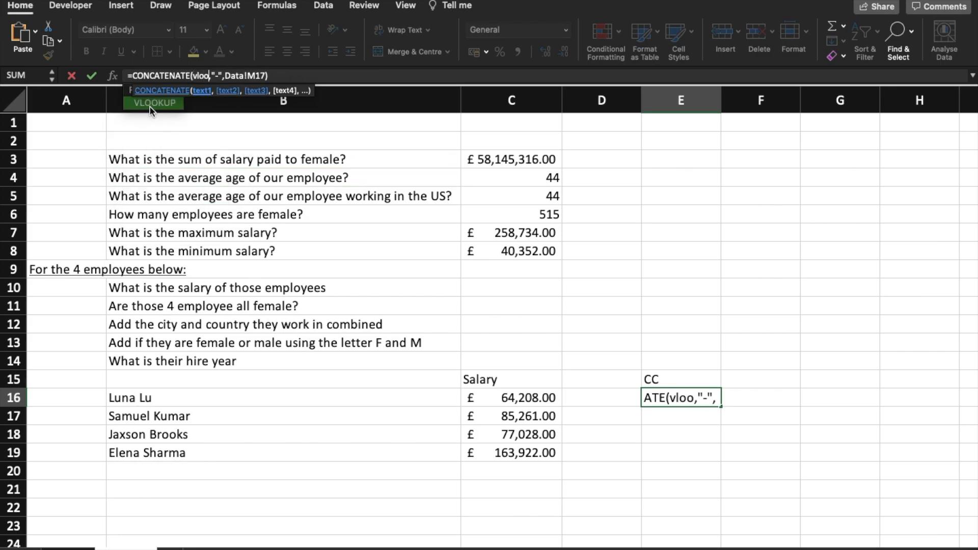
{"action": "double_click", "coordinate": [150, 107]}
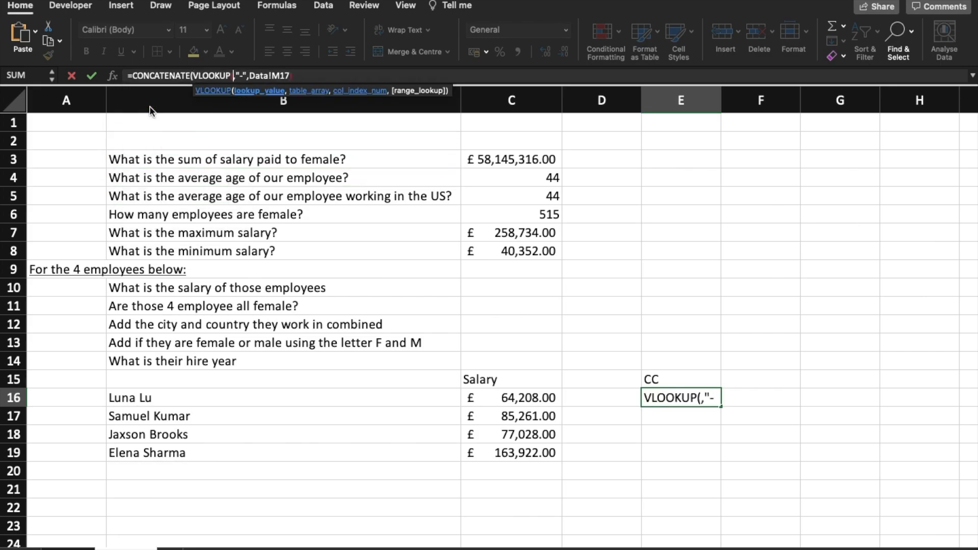
{"action": "left_click", "coordinate": [305, 395]}
{"action": "type", "text": ","}
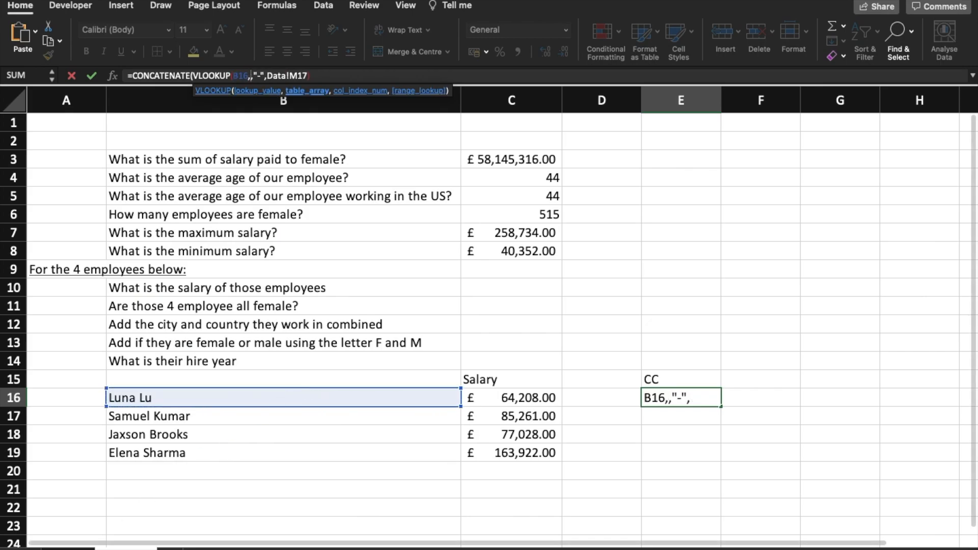
{"action": "left_click", "coordinate": [68, 547]}
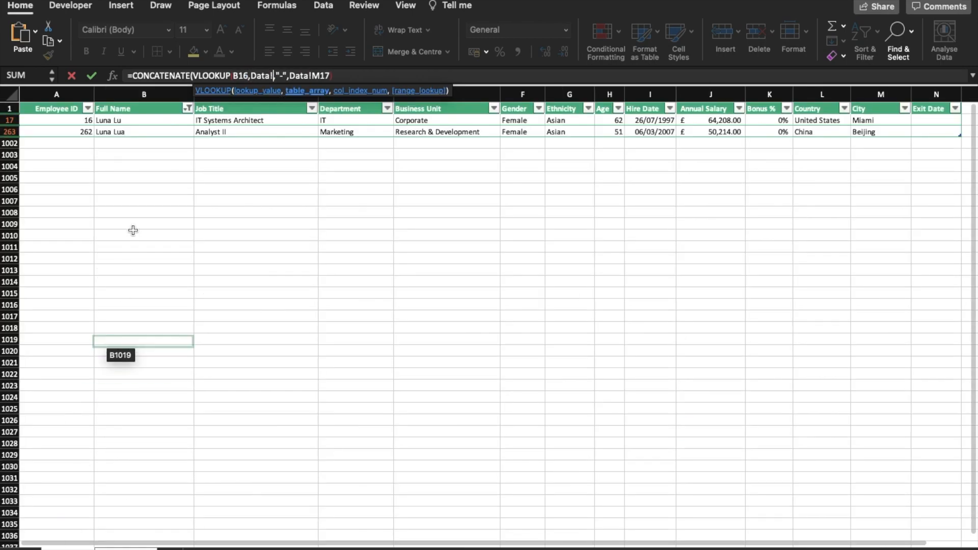
{"action": "left_click", "coordinate": [137, 95]}
{"action": "left_click_drag", "start_coordinate": [137, 102], "coordinate": [864, 102]}
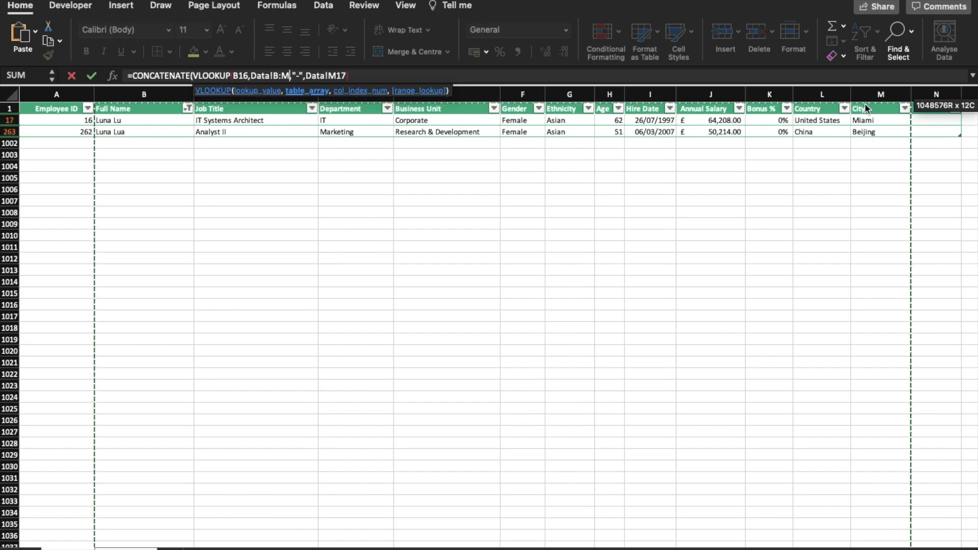
{"action": "type", "text": ","}
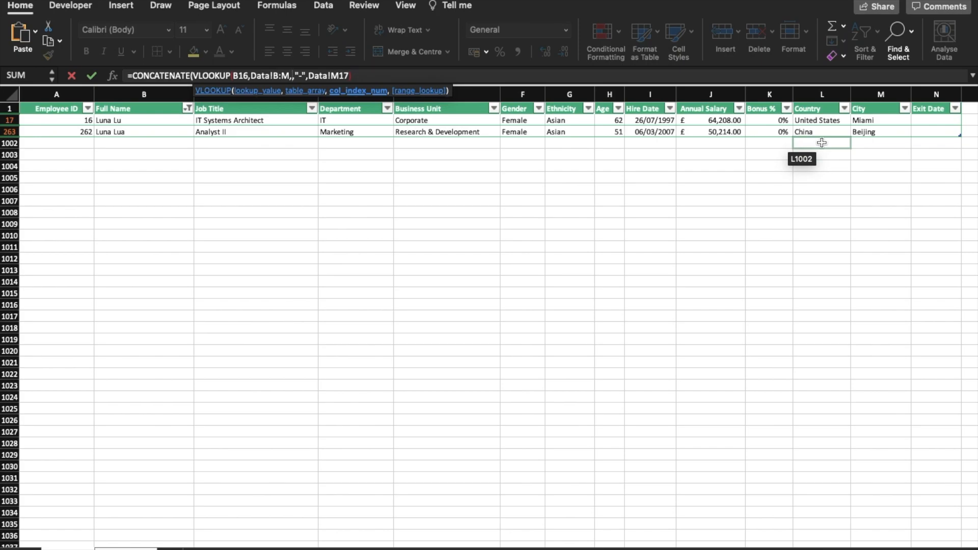
{"action": "type", "text": "11,false"}
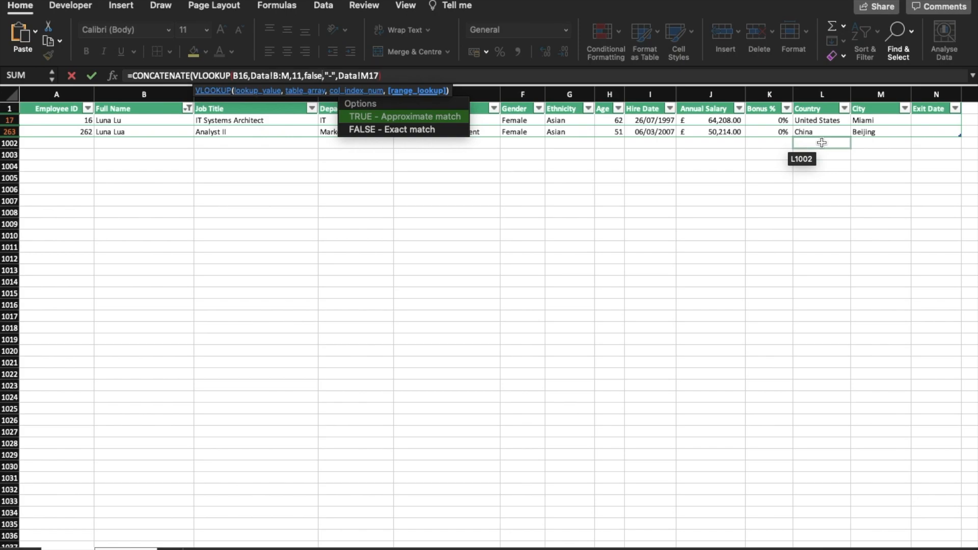
{"action": "type", "text": ")"}
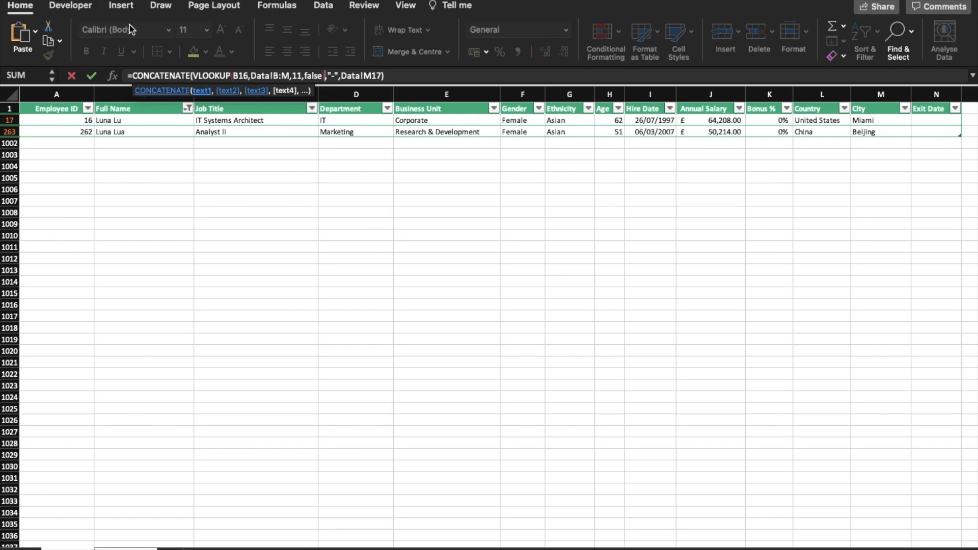
Step: Replace the Data!M17 city reference in the CONCATENATE formula with a copy of its first VLOOKUP
{"action": "left_click_drag", "start_coordinate": [192, 76], "coordinate": [327, 76]}
{"action": "key", "text": "super+c"}
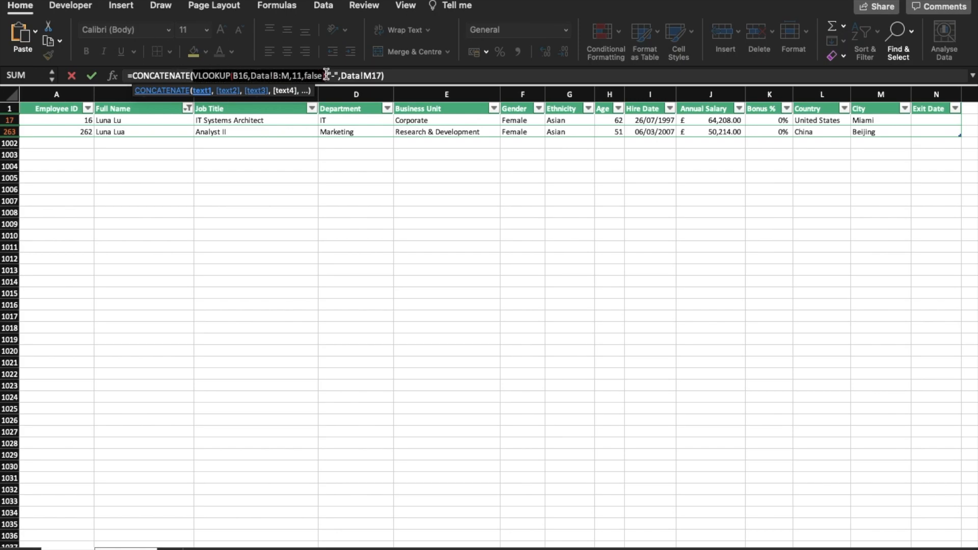
{"action": "double_click", "coordinate": [372, 77]}
{"action": "key", "text": "BackSpace"}
{"action": "key", "text": "BackSpace"}
{"action": "key", "text": "BackSpace"}
{"action": "key", "text": "BackSpace"}
{"action": "key", "text": "BackSpace"}
{"action": "key", "text": "BackSpace"}
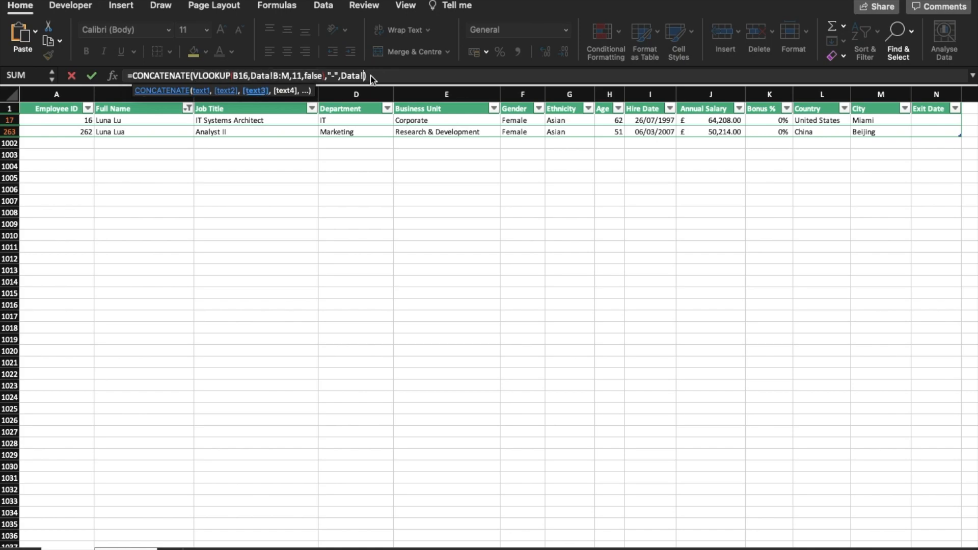
{"action": "key", "text": "super+v"}
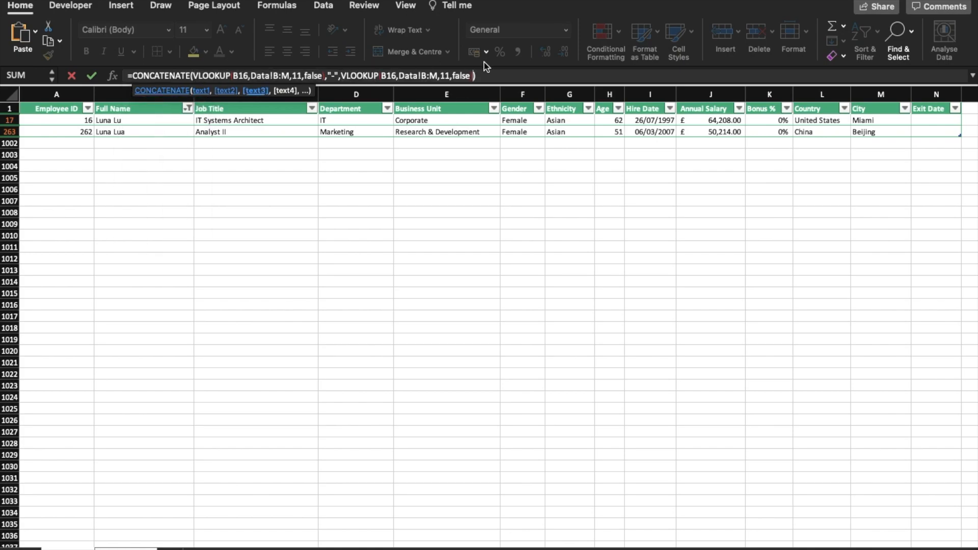
Step: Set the second VLOOKUP's column index to 12 and enter the CONCATENATE formula in E16
{"action": "left_click", "coordinate": [450, 76]}
{"action": "key", "text": "BackSpace"}
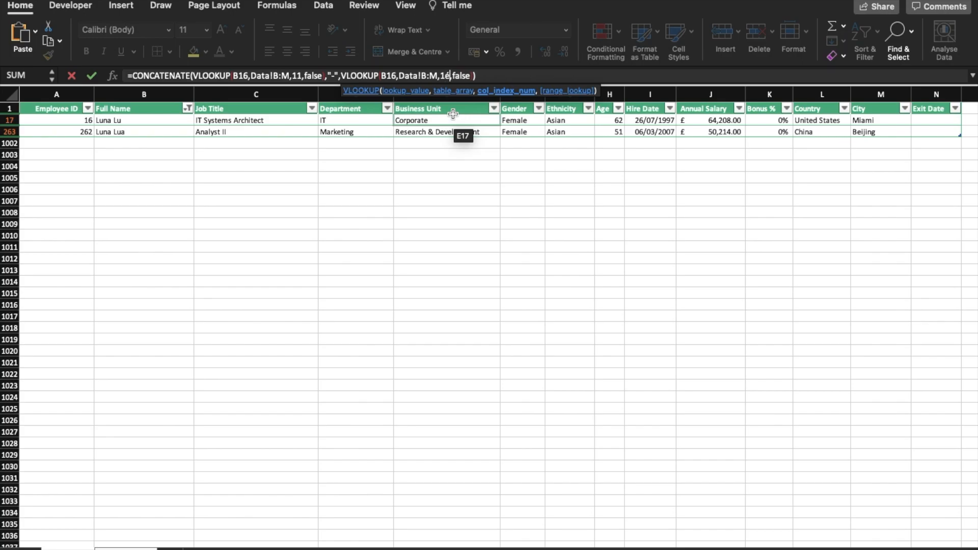
{"action": "type", "text": "2"}
{"action": "key", "text": "Return"}
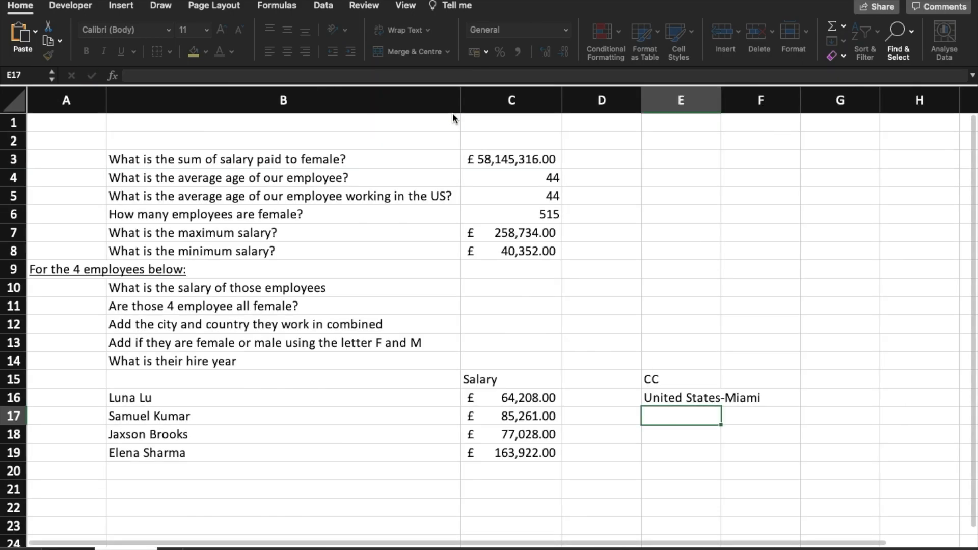
Step: Fill the combined country and city formula from E16 down to E19
{"action": "left_click", "coordinate": [723, 402]}
{"action": "left_click", "coordinate": [694, 399]}
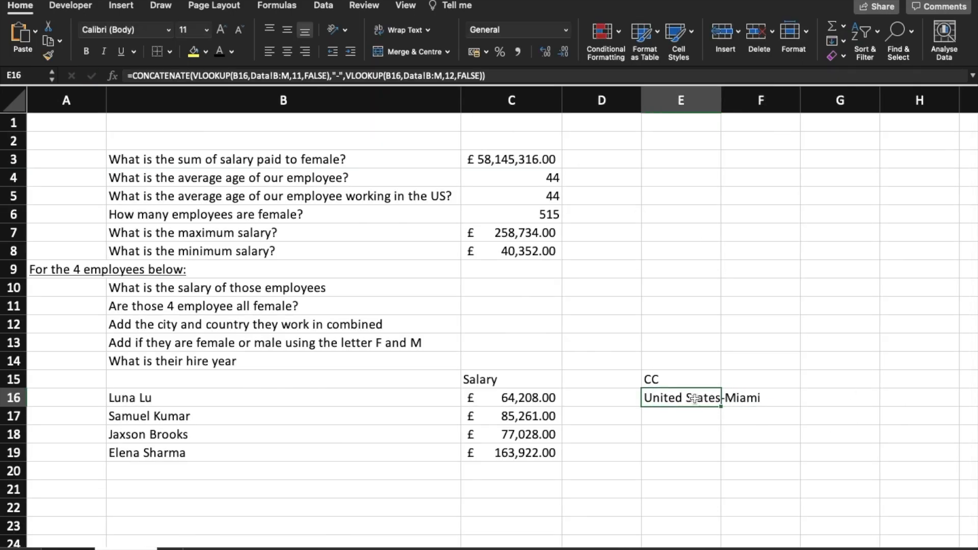
{"action": "left_click_drag", "start_coordinate": [721, 407], "coordinate": [715, 469]}
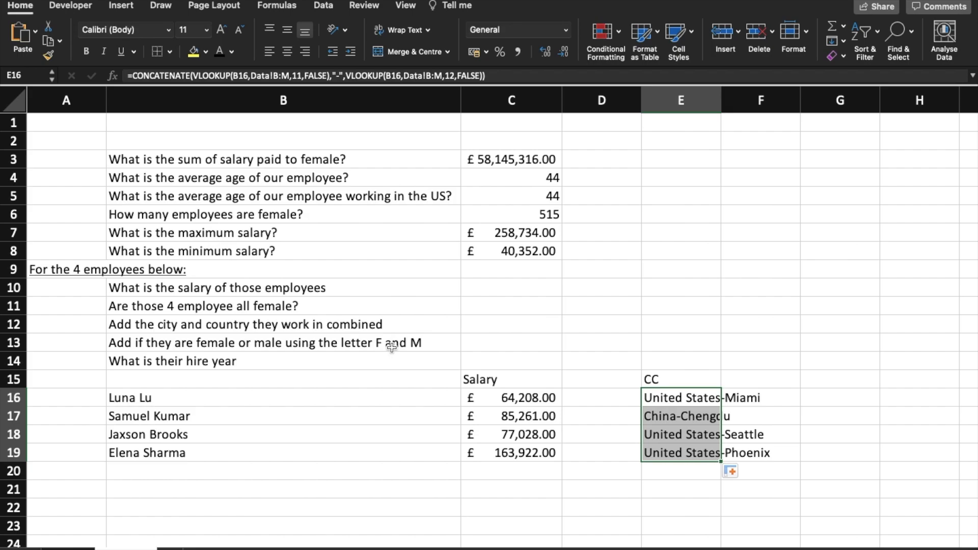
Step: Enter the header F&M in F15 and autofit the width of column E
{"action": "left_click", "coordinate": [734, 379]}
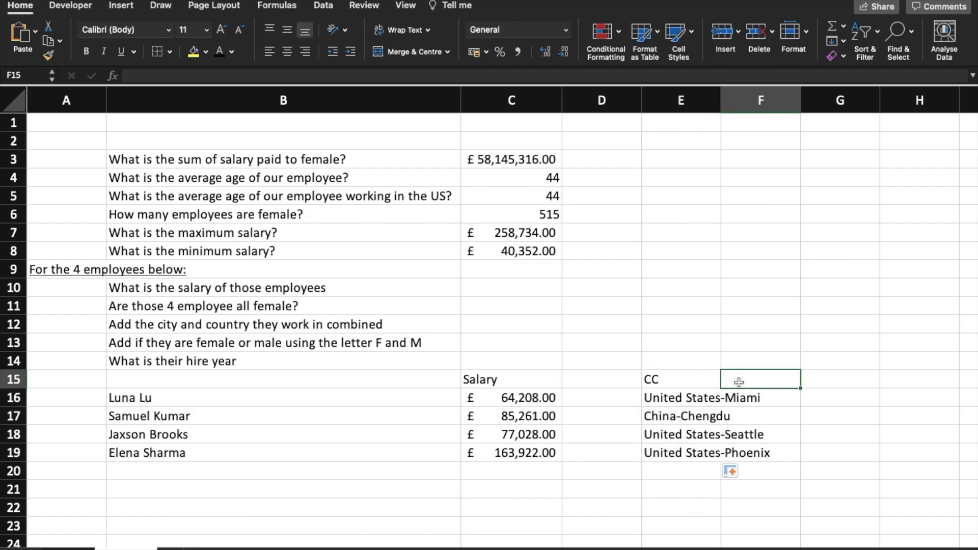
{"action": "type", "text": "F&M"}
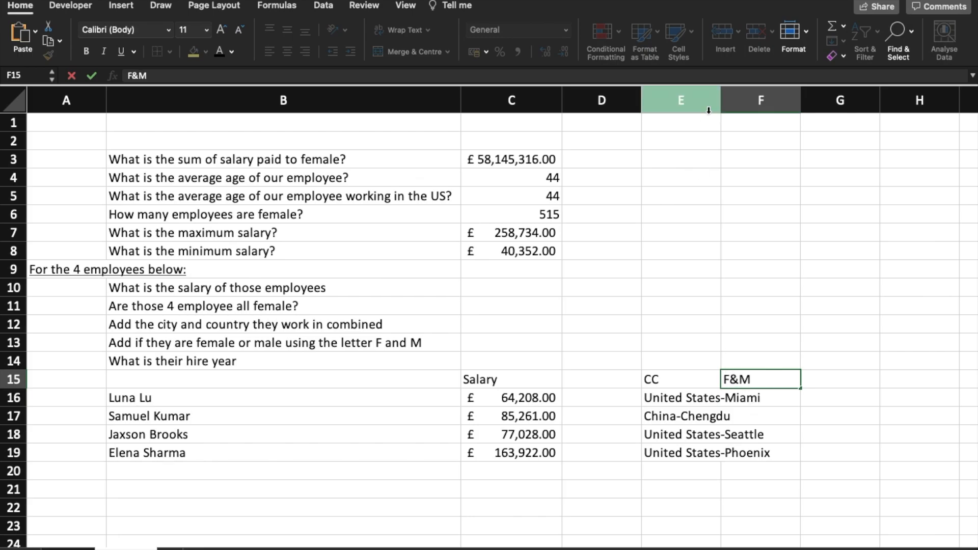
{"action": "double_click", "coordinate": [721, 103]}
Step: Enter a LEFT formula in F16 that takes 1 character from the gender cell Data!F17
{"action": "left_click", "coordinate": [803, 400]}
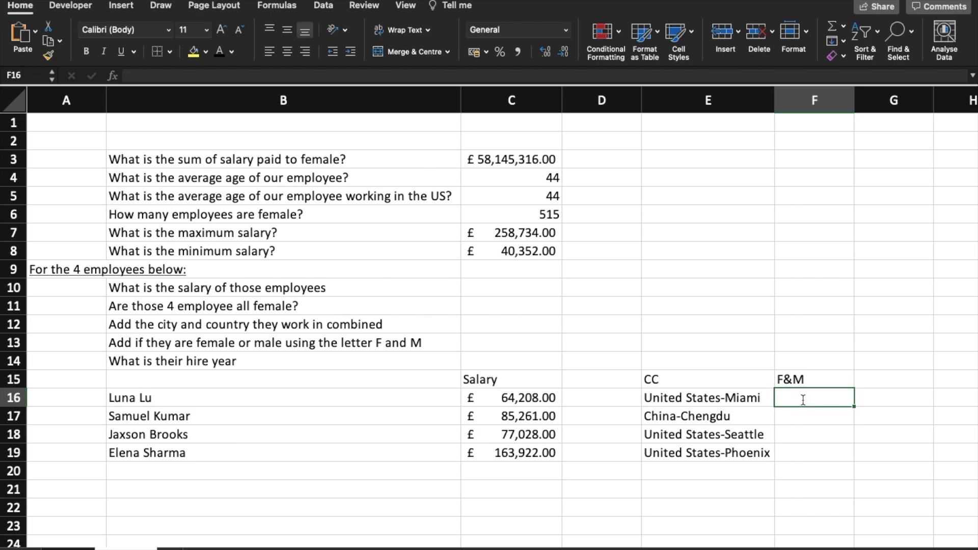
{"action": "type", "text": "=left"}
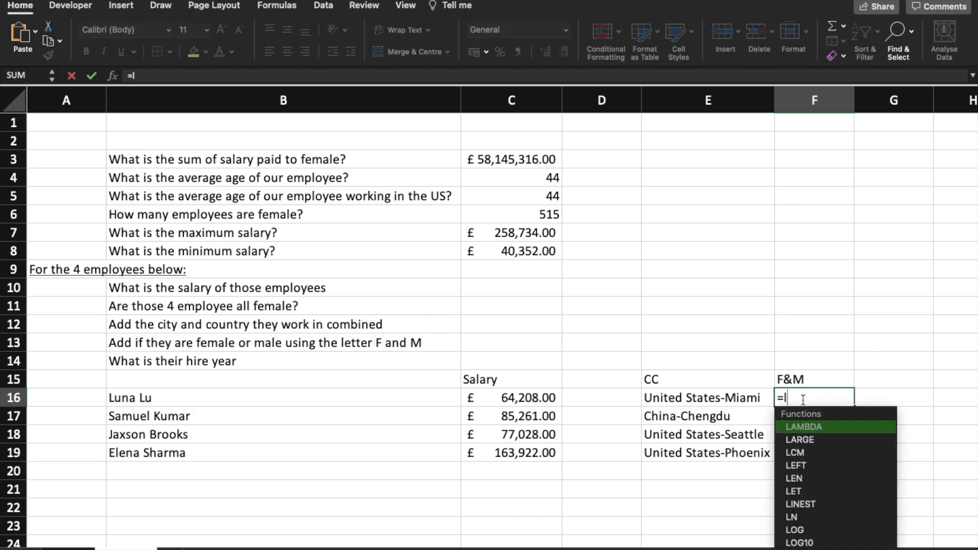
{"action": "double_click", "coordinate": [800, 425]}
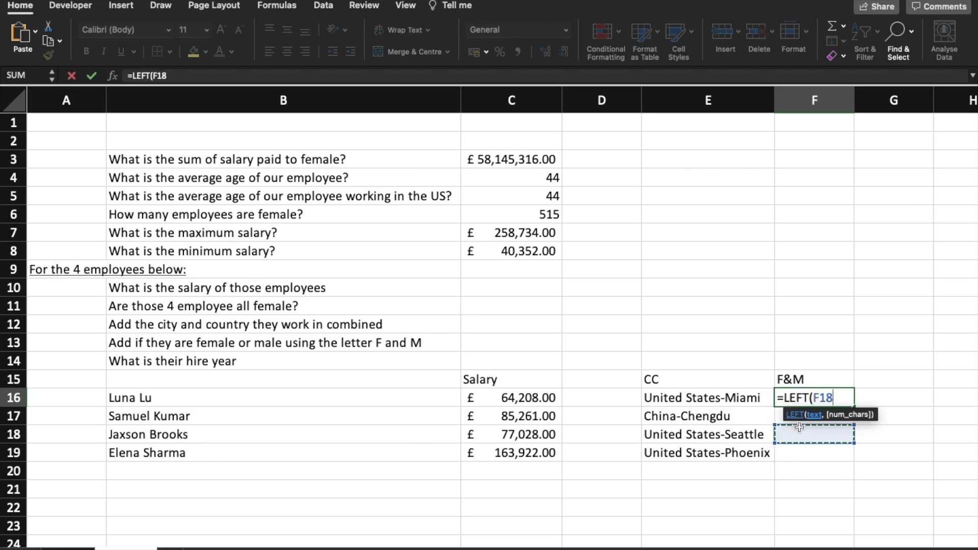
{"action": "key", "text": "BackSpace"}
{"action": "key", "text": "BackSpace"}
{"action": "key", "text": "BackSpace"}
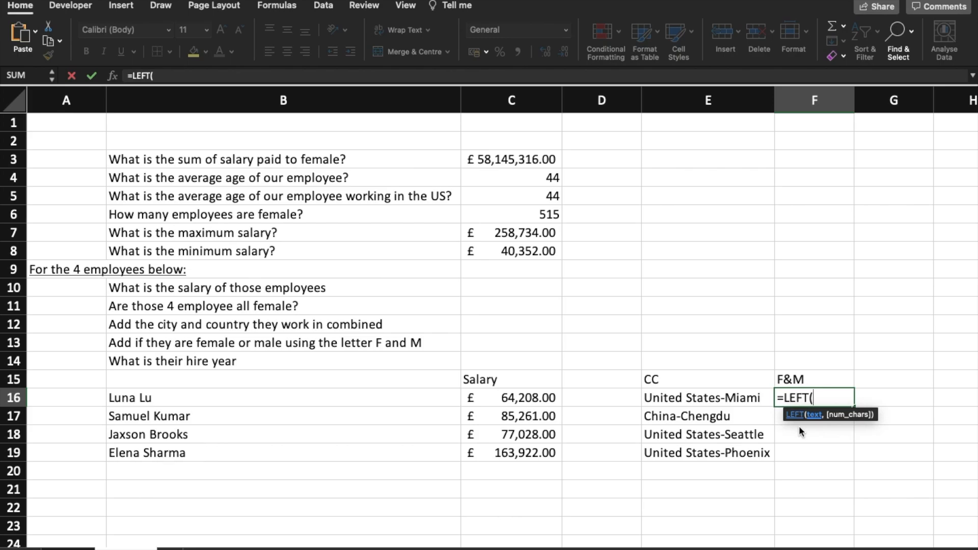
{"action": "left_click", "coordinate": [126, 547]}
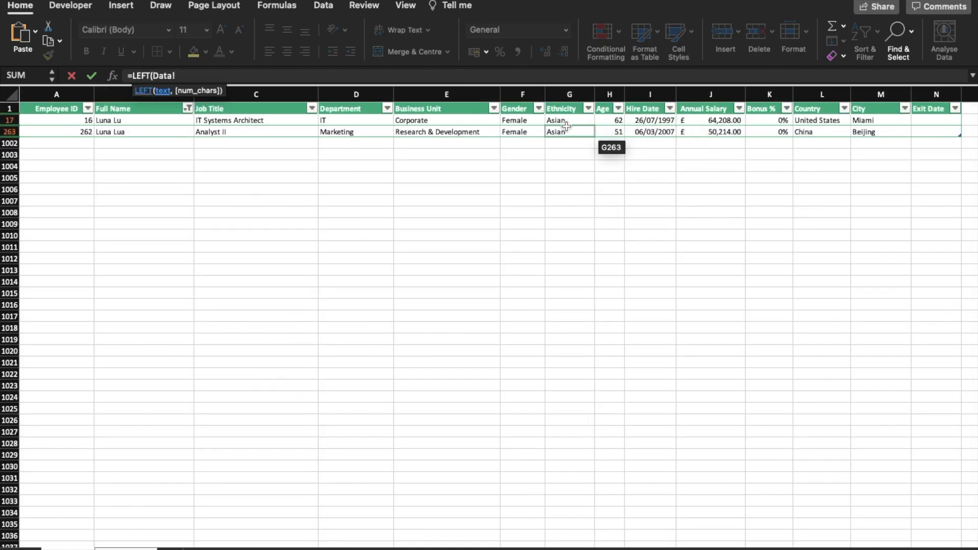
{"action": "left_click", "coordinate": [520, 120]}
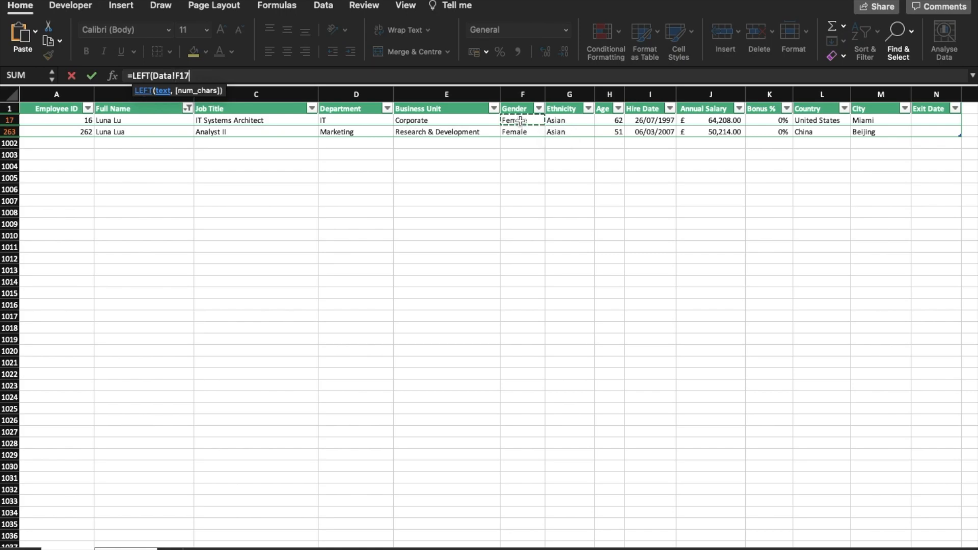
{"action": "type", "text": ","}
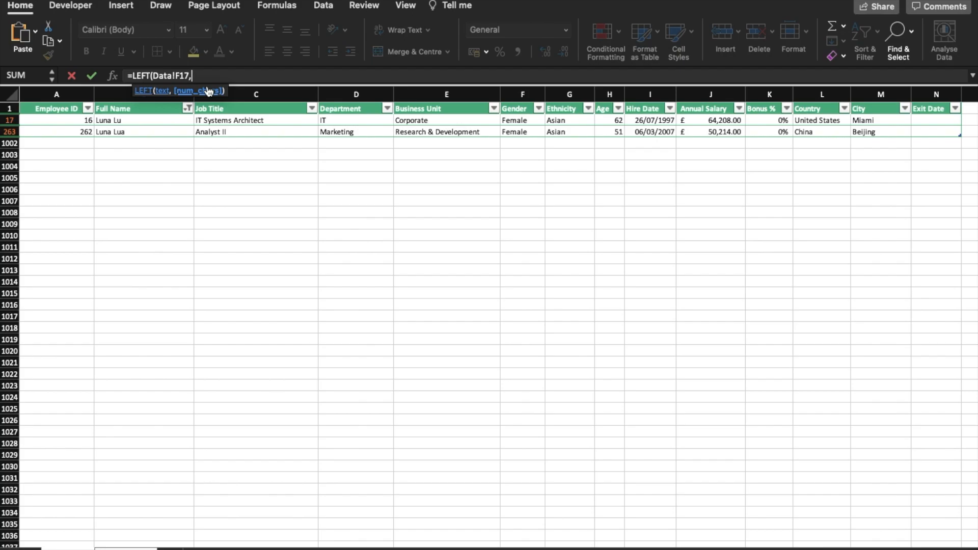
{"action": "type", "text": "1)"}
{"action": "key", "text": "Return"}
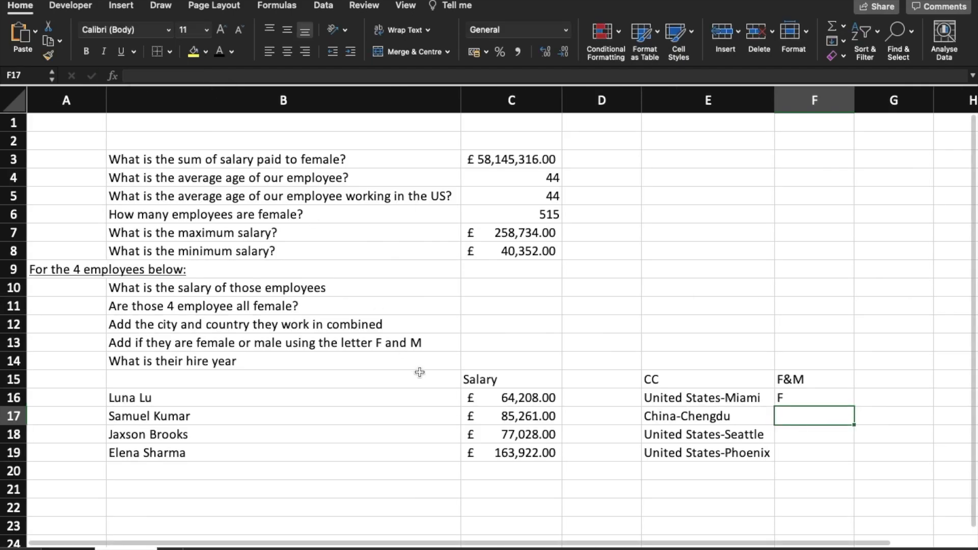
Step: Replace Data!F17 in the F16 LEFT formula with VLOOKUP(B16,Data!B:H,5,FALSE) and fill it down to F19
{"action": "left_click", "coordinate": [812, 396]}
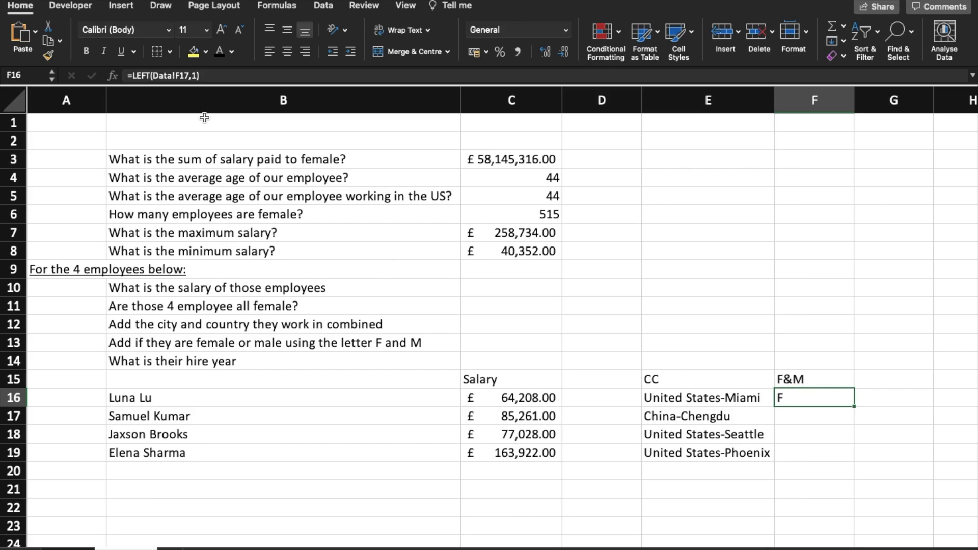
{"action": "left_click_drag", "start_coordinate": [187, 76], "coordinate": [153, 76]}
{"action": "key", "text": "BackSpace"}
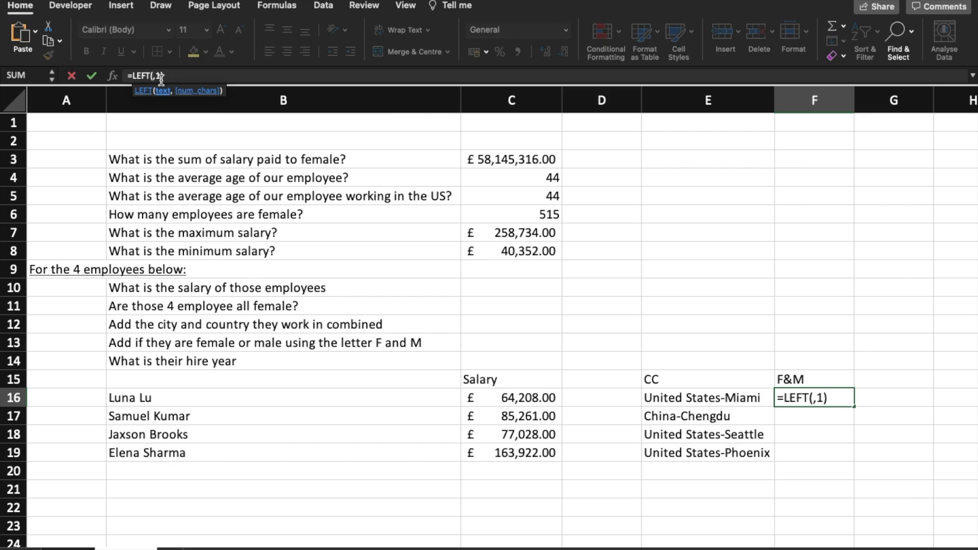
{"action": "type", "text": "vlookup(B16,Data!B:H"}
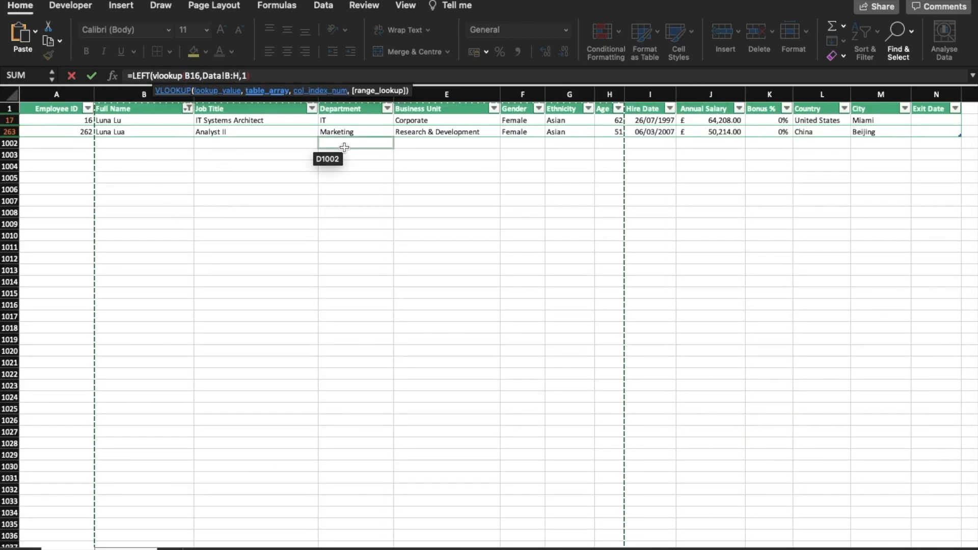
{"action": "type", "text": ",5,false"}
{"action": "key", "text": "Return"}
{"action": "left_click", "coordinate": [817, 396]}
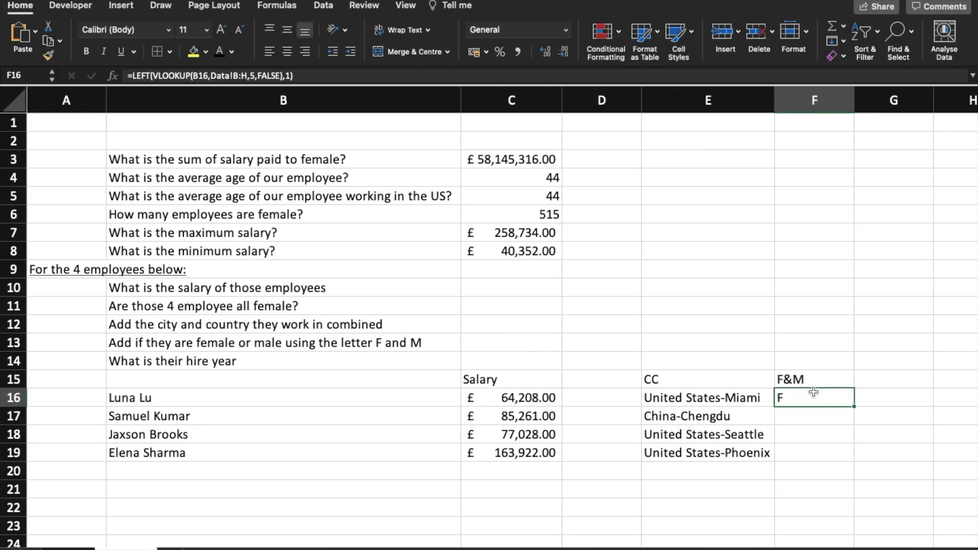
{"action": "left_click_drag", "start_coordinate": [850, 412], "coordinate": [845, 459]}
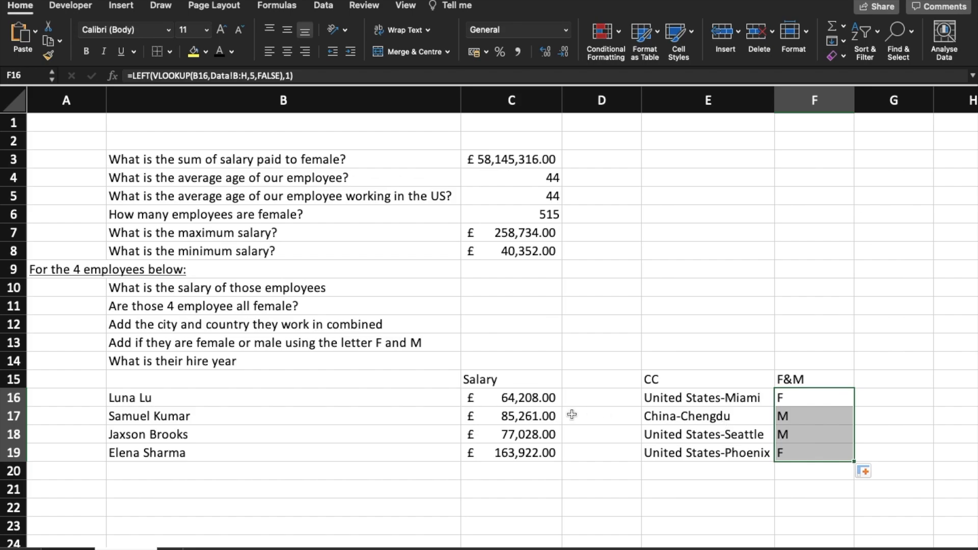
Step: Enter the header Female in D15
{"action": "left_click", "coordinate": [592, 396]}
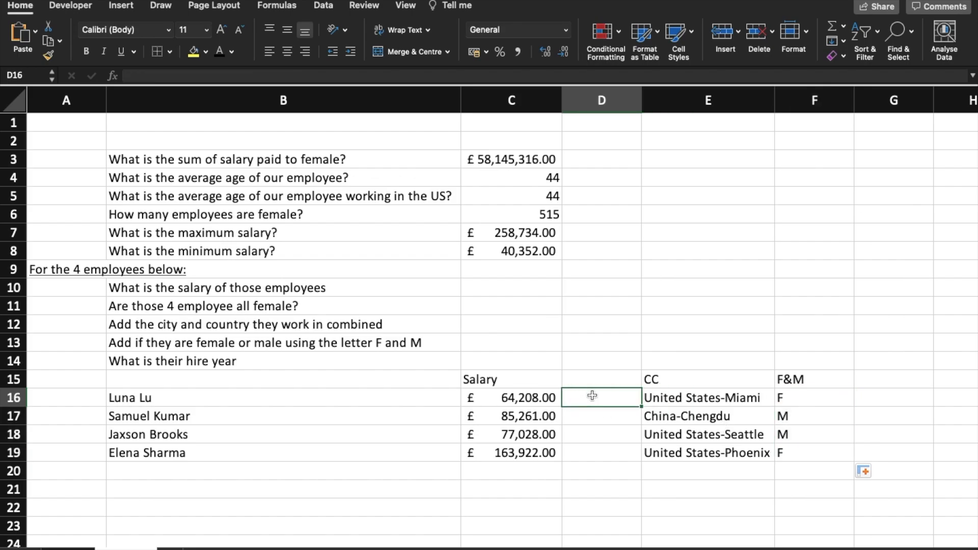
{"action": "left_click", "coordinate": [592, 376]}
{"action": "type", "text": "Female"}
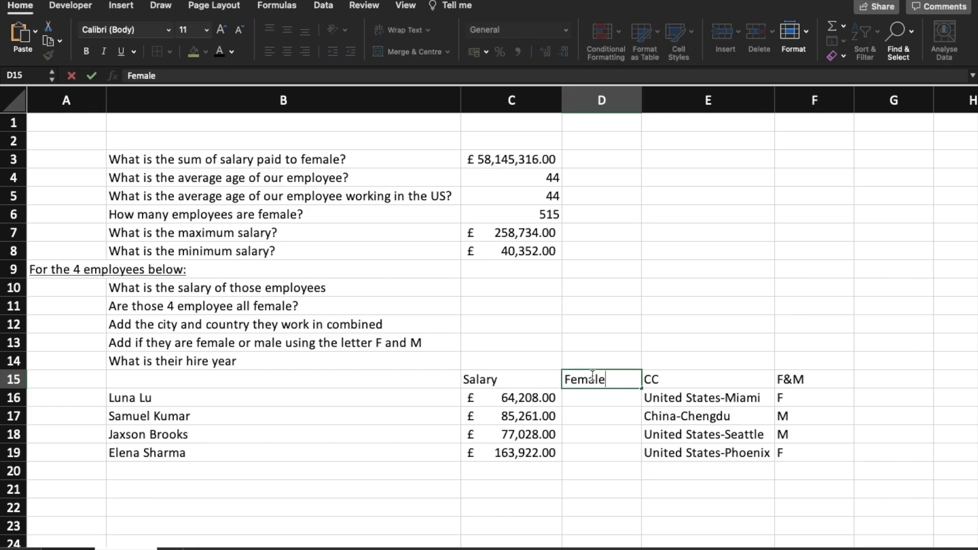
Step: Start an IF formula in D16 with the logical test F16="F"
{"action": "left_click", "coordinate": [594, 394]}
{"action": "type", "text": "=if"}
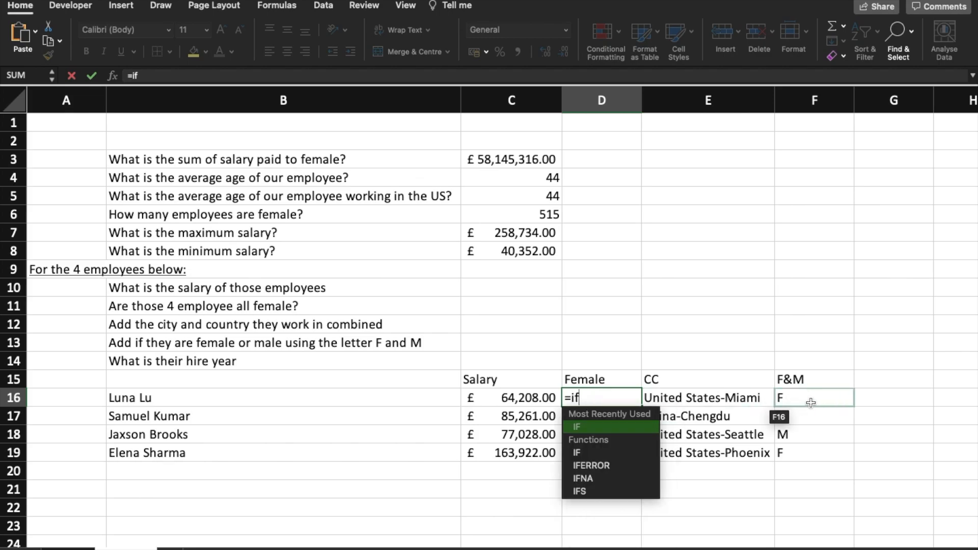
{"action": "double_click", "coordinate": [630, 429]}
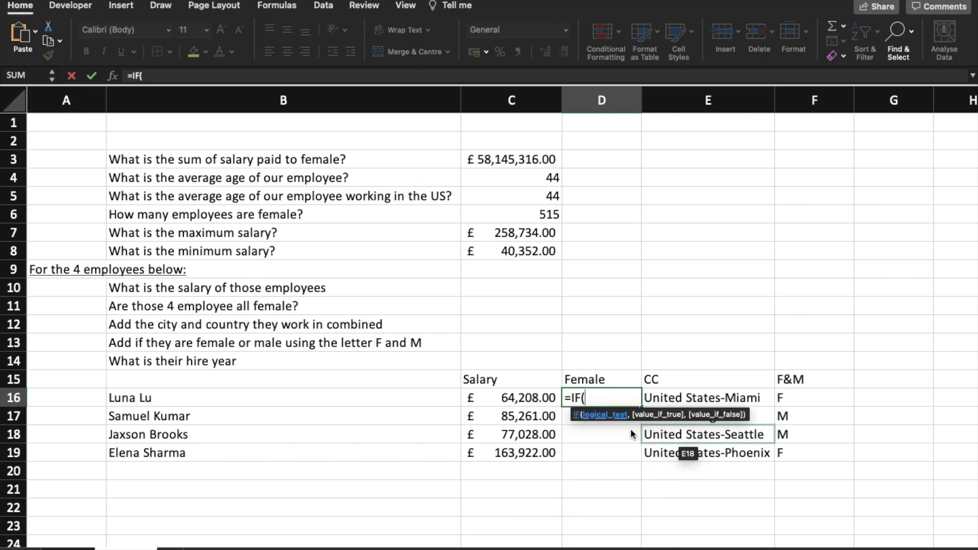
{"action": "left_click", "coordinate": [790, 402]}
{"action": "type", "text": "="}
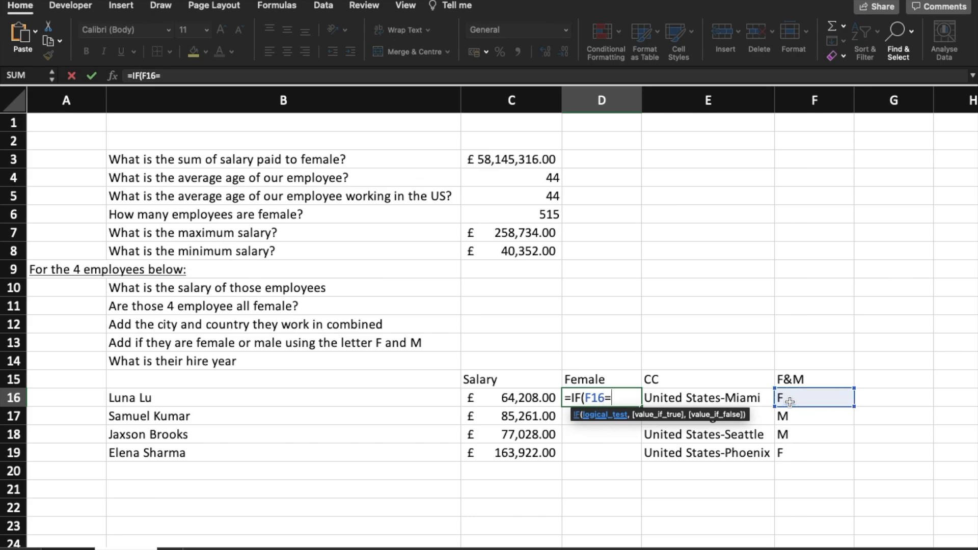
{"action": "type", "text": "3"}
{"action": "key", "text": "BackSpace"}
{"action": "type", "text": "\"F\","}
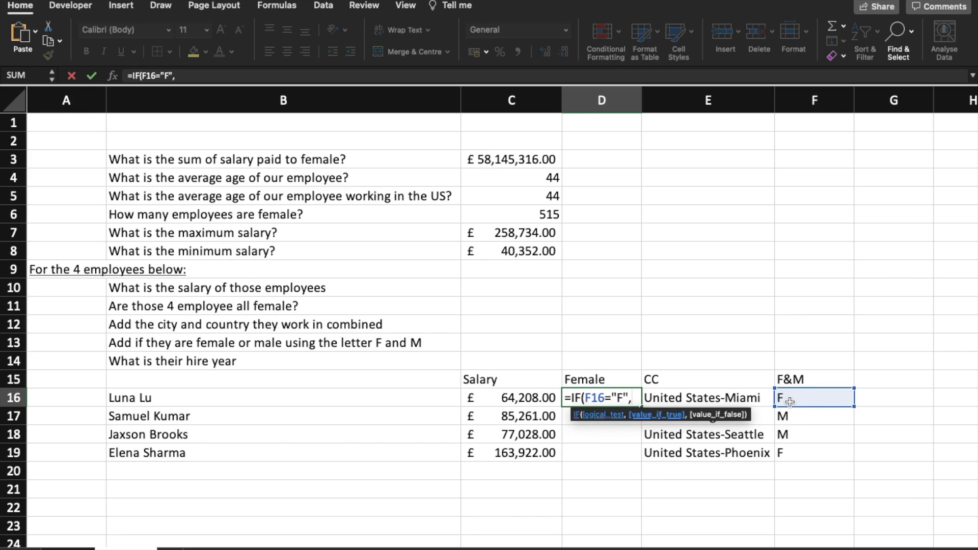
{"action": "type", "text": "1"}
{"action": "type", "text": ",0"}
{"action": "key", "text": "BackSpace"}
{"action": "key", "text": "BackSpace"}
{"action": "key", "text": "BackSpace"}
Step: Add "true" as the value if true and "false" as the value if false to the D16 IF formula
{"action": "type", "text": "\"true\""}
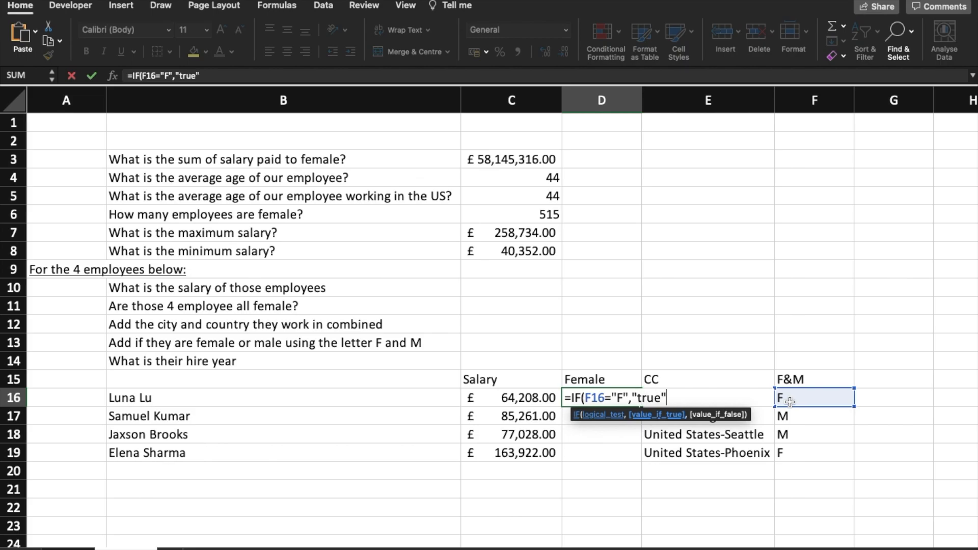
{"action": "type", "text": ",\"fq"}
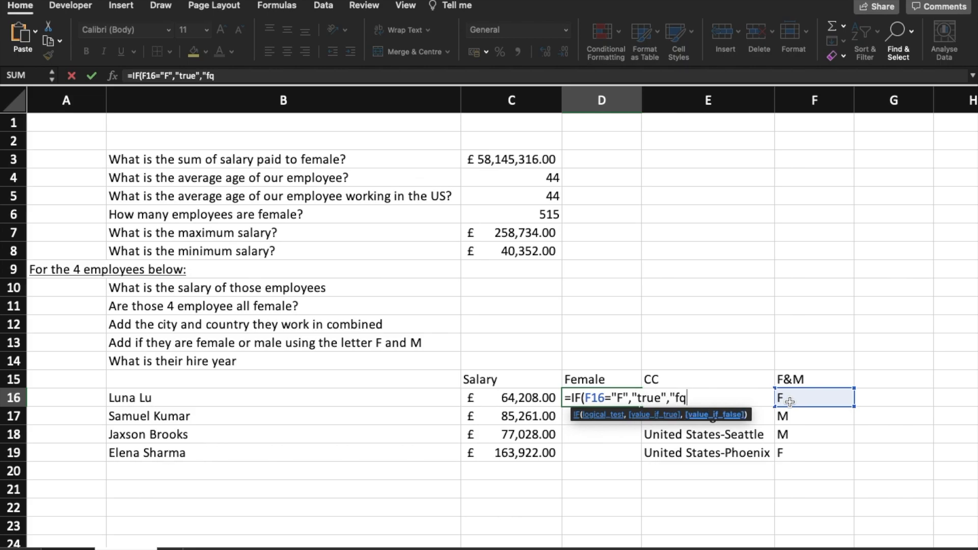
{"action": "type", "text": "lse\")"}
{"action": "left_click", "coordinate": [687, 403]}
{"action": "key", "text": "BackSpace"}
{"action": "type", "text": "alse"}
Step: Try to enter the D16 IF formula with its equals sign in quotation marks, joined to "F" by an ampersand
{"action": "left_click", "coordinate": [607, 397]}
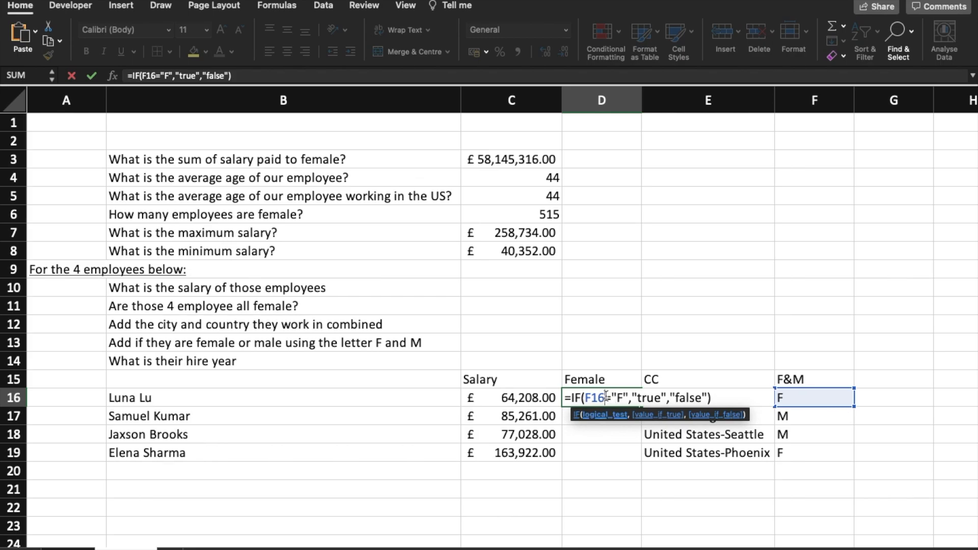
{"action": "type", "text": "\""}
{"action": "left_click", "coordinate": [617, 398]}
{"action": "type", "text": "\""}
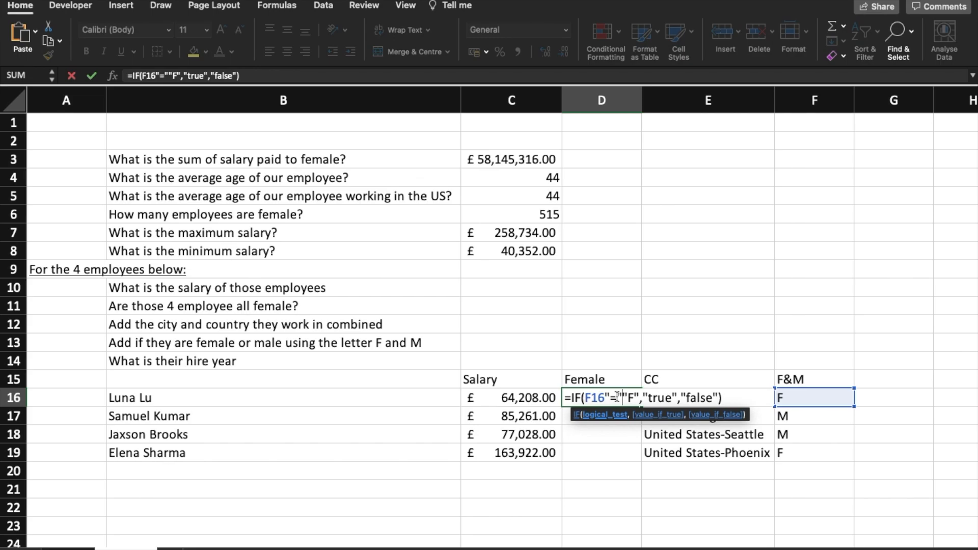
{"action": "type", "text": "&"}
{"action": "key", "text": "Return"}
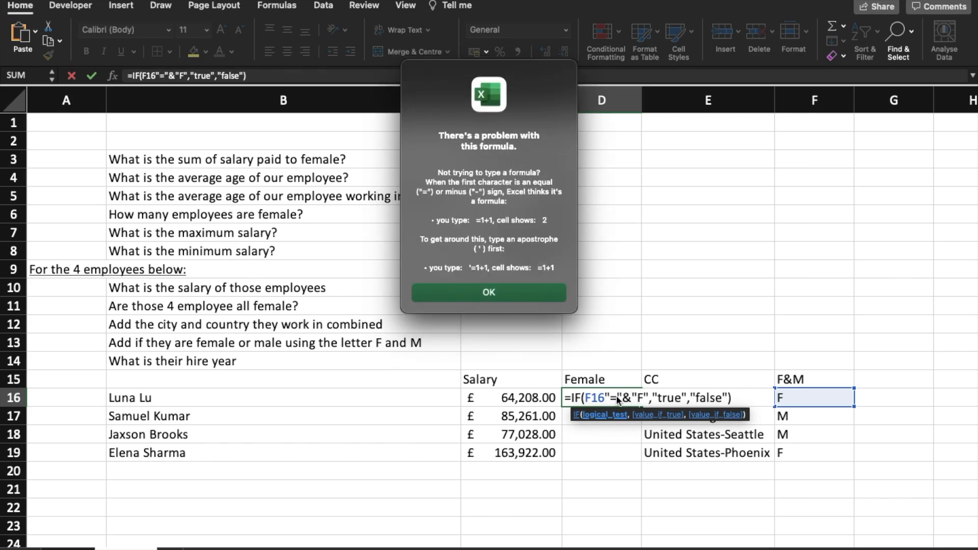
{"action": "key", "text": "Return"}
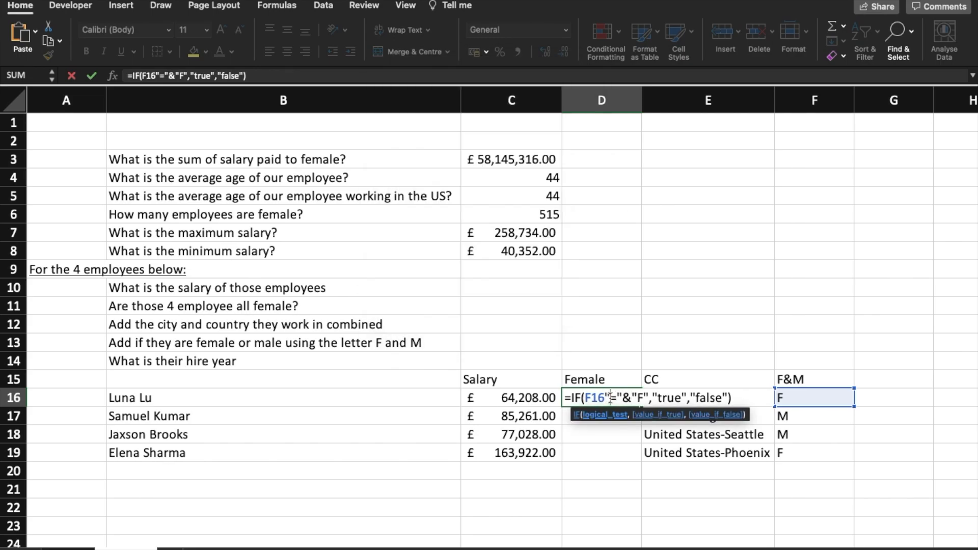
Step: Correct the D16 formula to =IF(F16="F","true","false") and fill it down to D19
{"action": "key", "text": "BackSpace"}
{"action": "left_click", "coordinate": [619, 397]}
{"action": "key", "text": "BackSpace"}
{"action": "key", "text": "Return"}
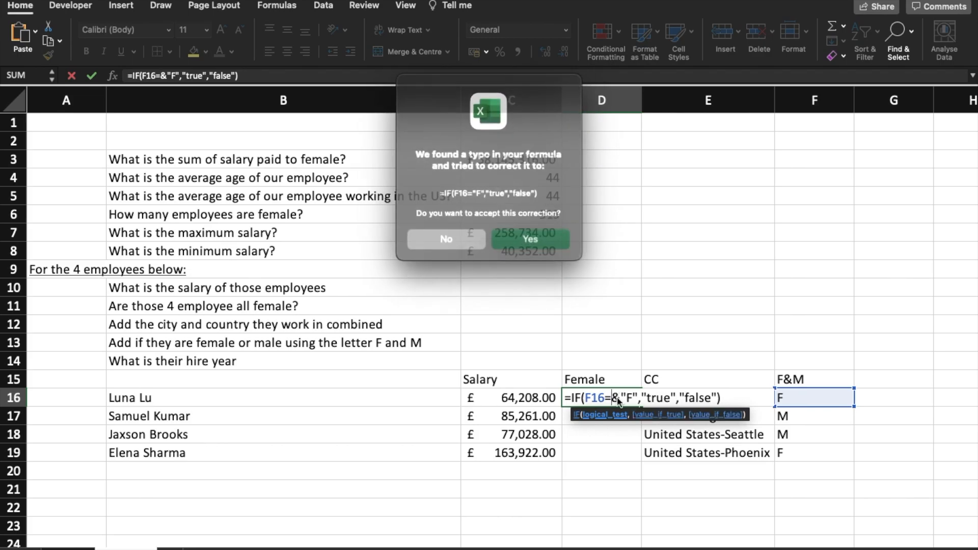
{"action": "key", "text": "Return"}
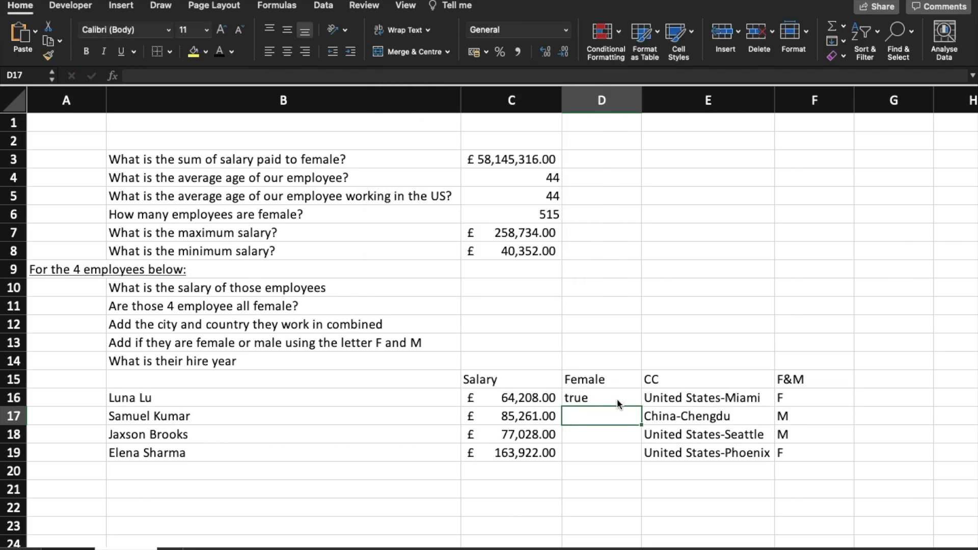
{"action": "left_click", "coordinate": [617, 398]}
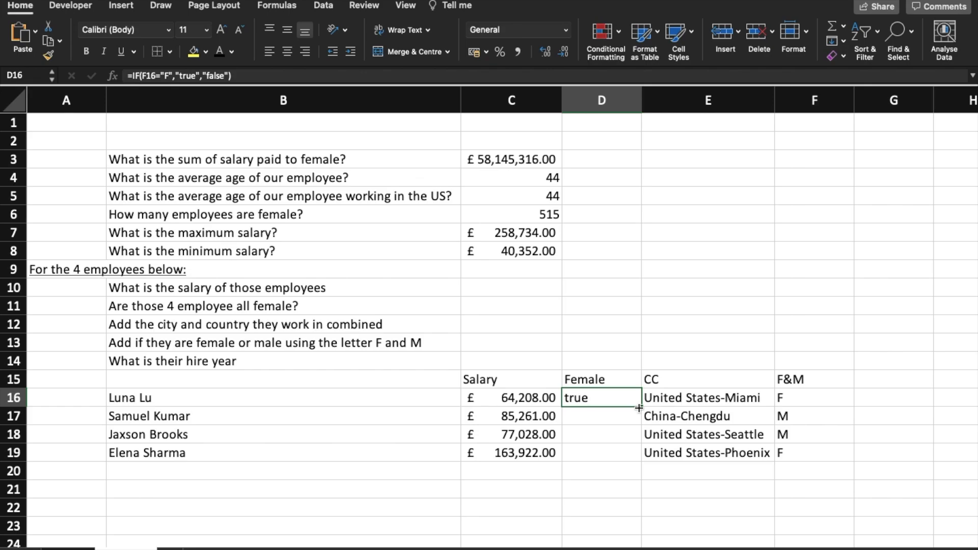
{"action": "left_click_drag", "start_coordinate": [639, 407], "coordinate": [637, 460]}
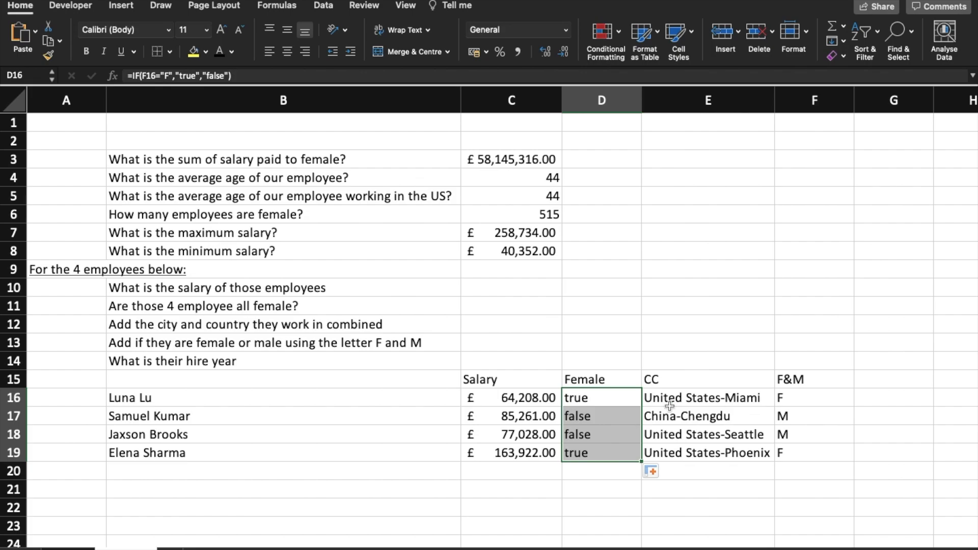
Step: Try to extract the first employee's hire year in G16 with =RIGHT(Data!I17,4)
{"action": "left_click", "coordinate": [869, 385]}
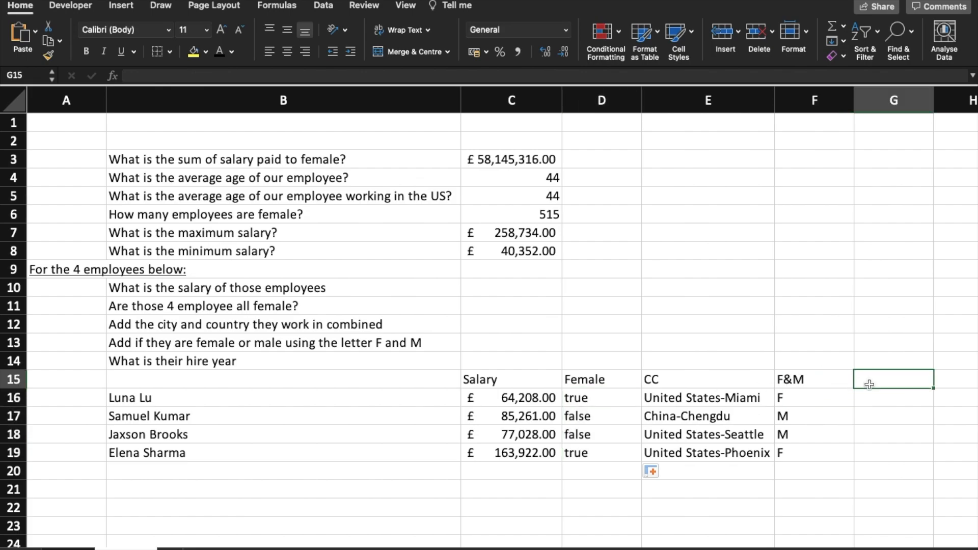
{"action": "left_click", "coordinate": [863, 397]}
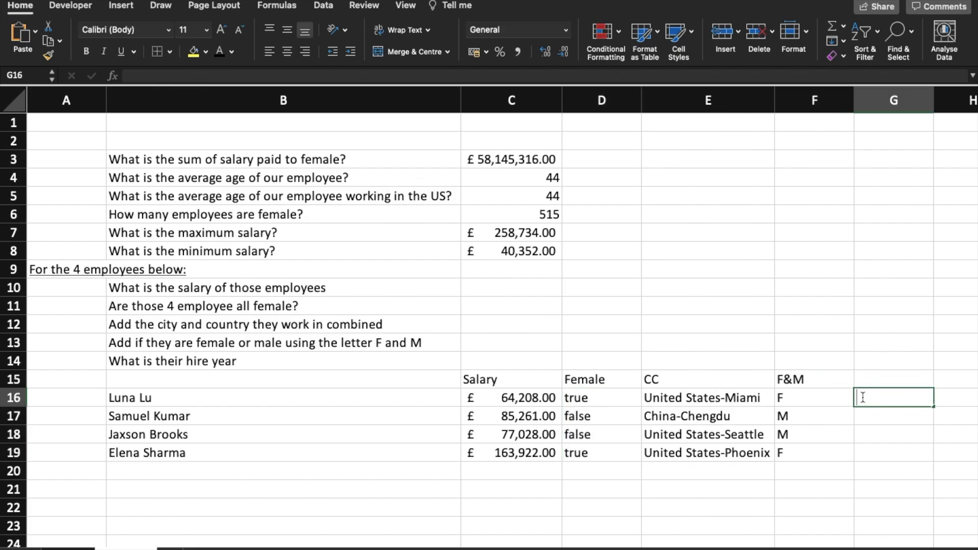
{"action": "type", "text": "="}
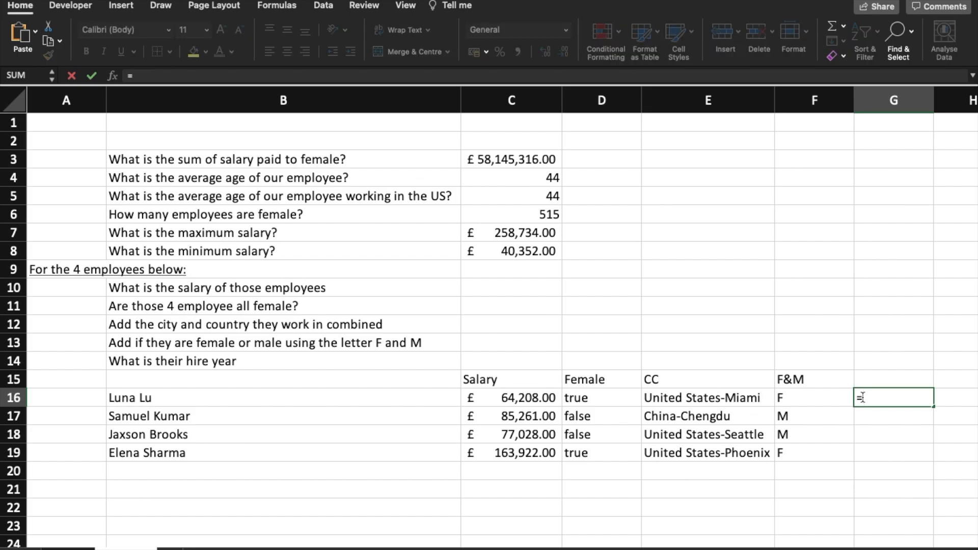
{"action": "type", "text": "ri"}
{"action": "key", "text": "Tab"}
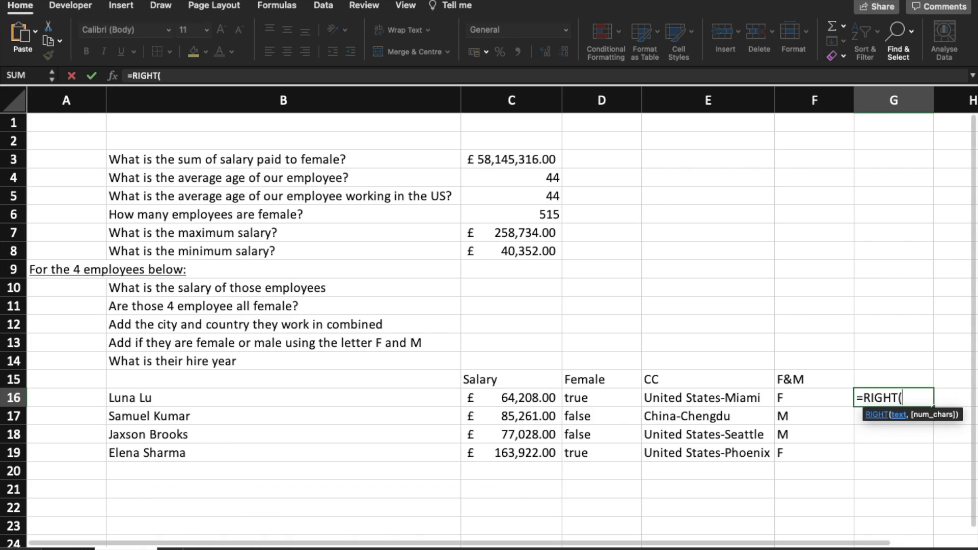
{"action": "left_click", "coordinate": [75, 548]}
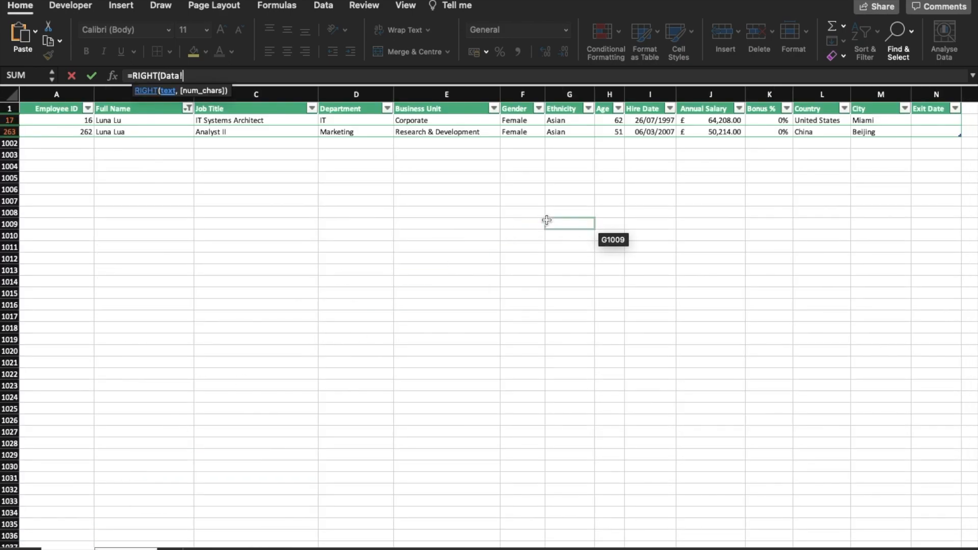
{"action": "left_click", "coordinate": [640, 122]}
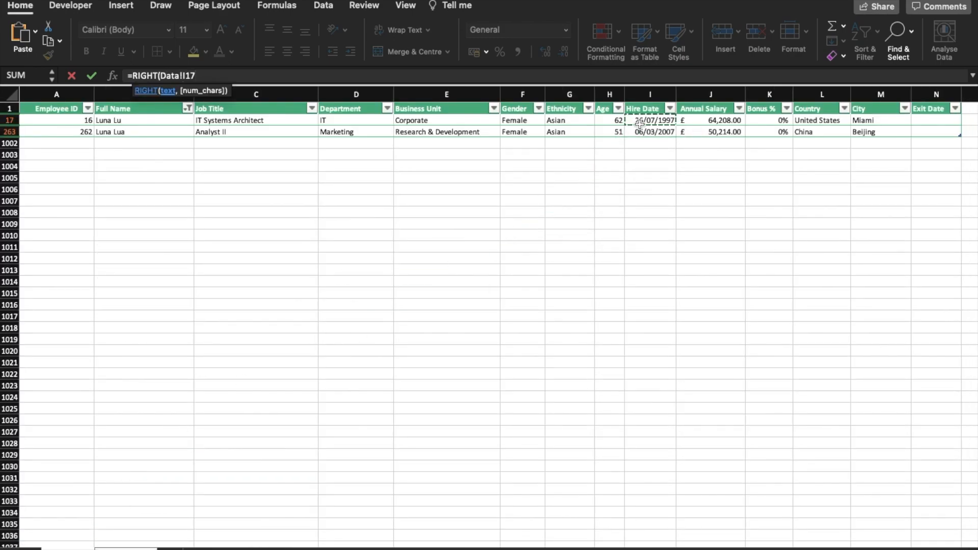
{"action": "type", "text": ",4"}
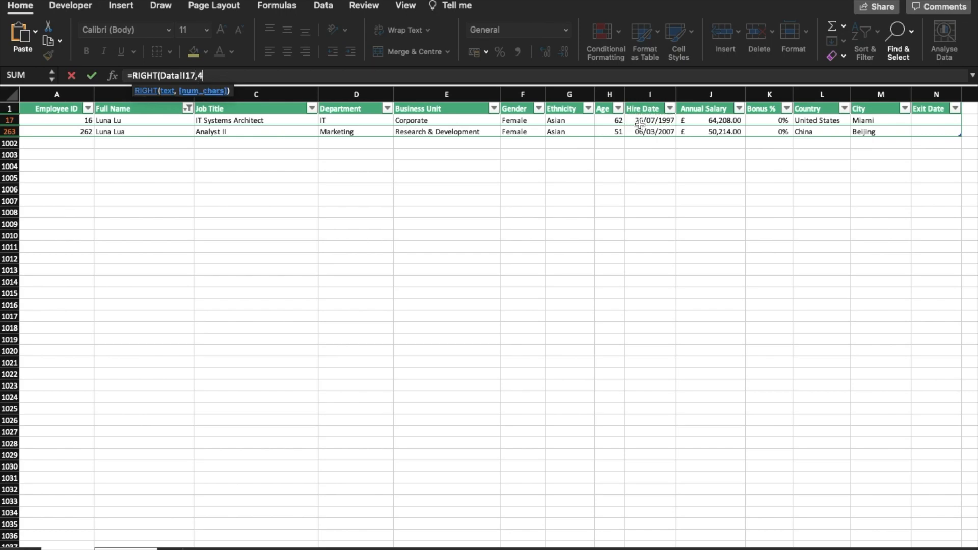
{"action": "type", "text": ")"}
{"action": "key", "text": "Return"}
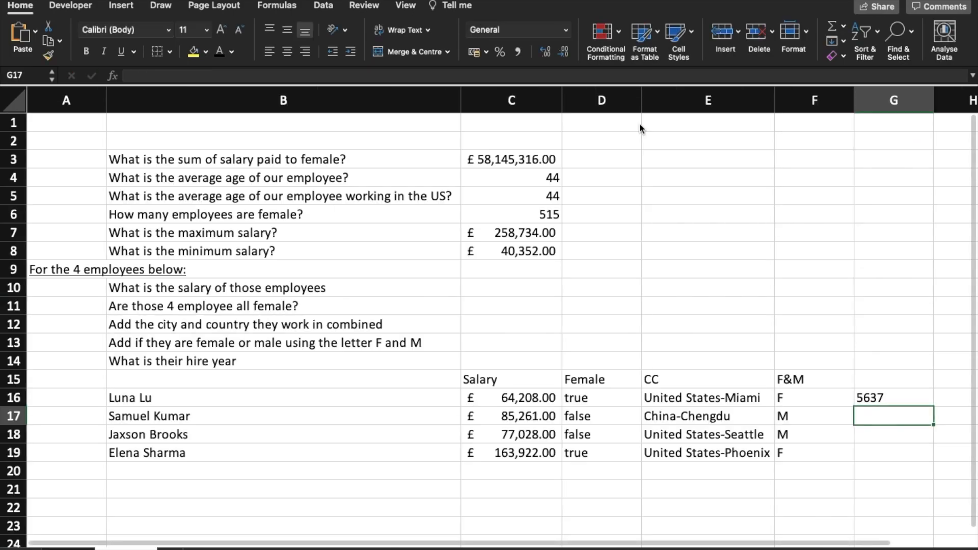
Step: Switch the hire date in I17 of the Data sheet to Number format and back to Short Date
{"action": "left_click_drag", "start_coordinate": [894, 416], "coordinate": [903, 456]}
{"action": "left_click", "coordinate": [897, 399]}
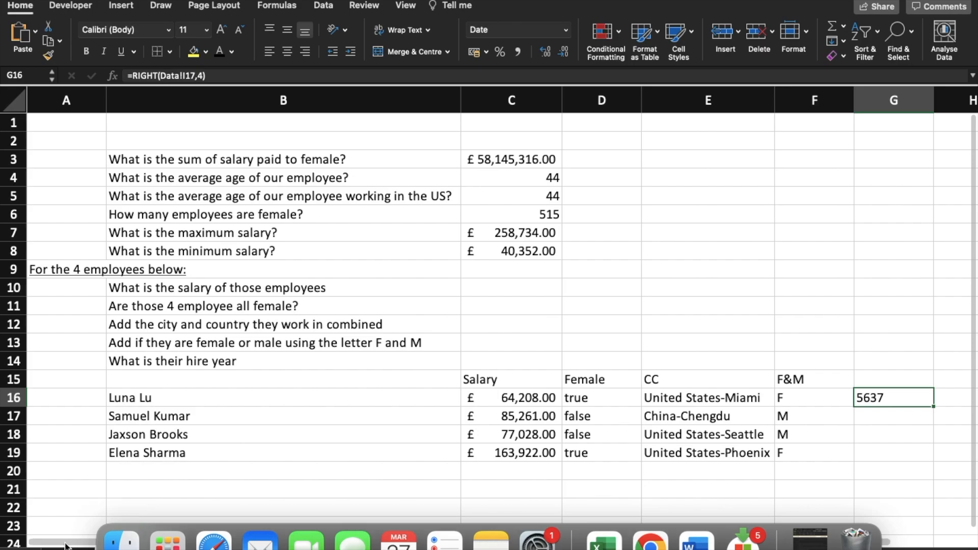
{"action": "left_click", "coordinate": [63, 545]}
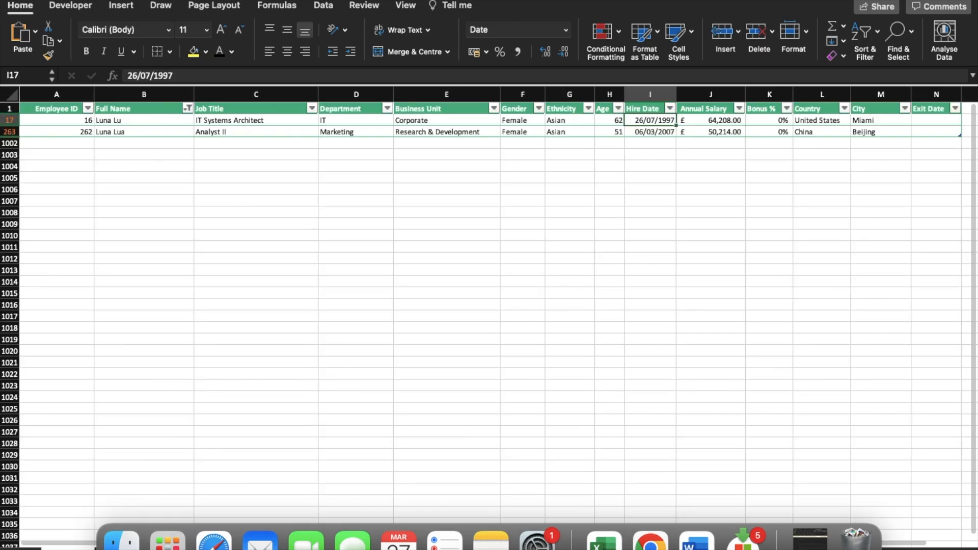
{"action": "left_click", "coordinate": [566, 31]}
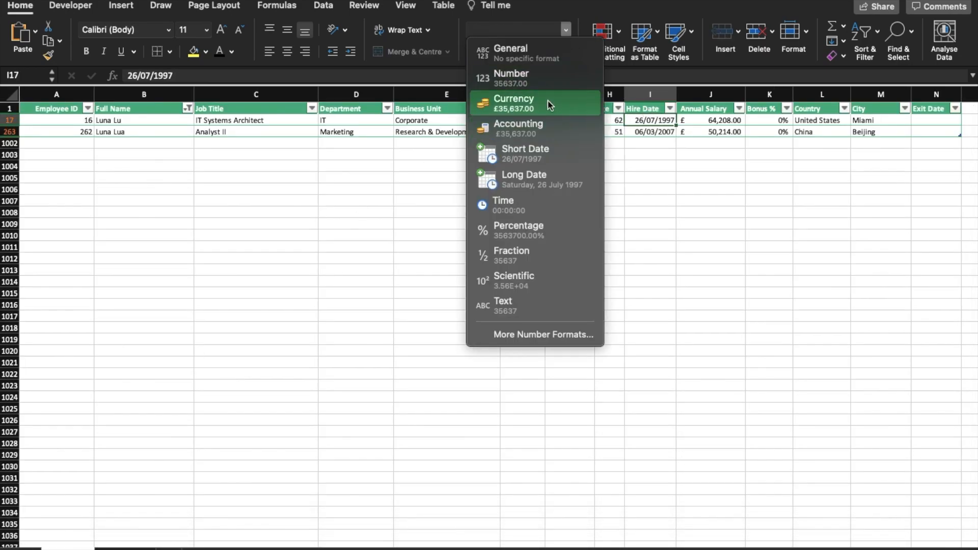
{"action": "left_click", "coordinate": [688, 135]}
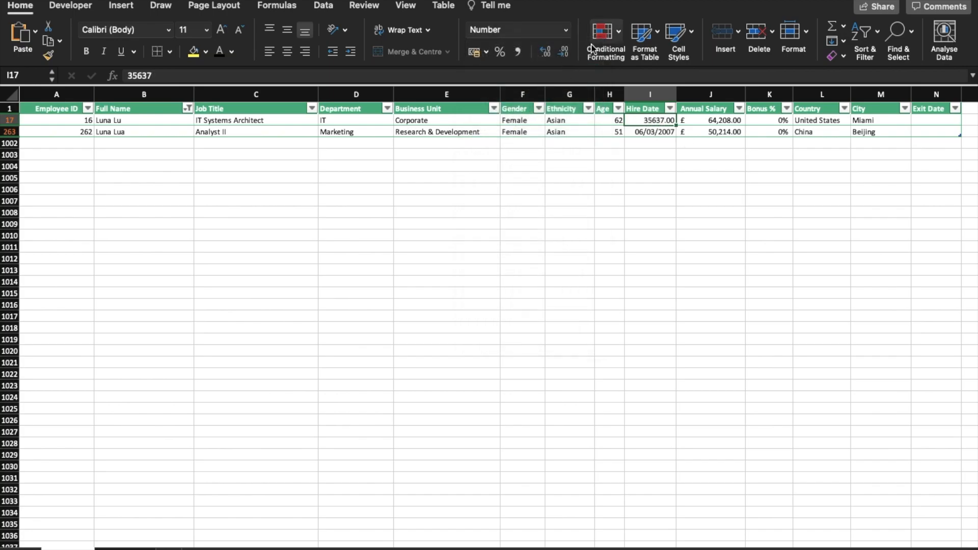
{"action": "left_click", "coordinate": [565, 32]}
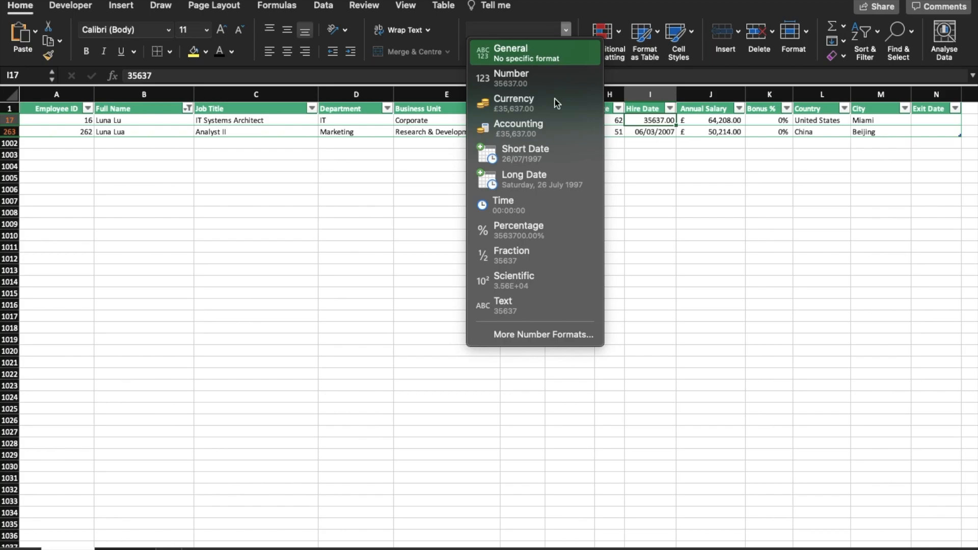
{"action": "left_click", "coordinate": [538, 158]}
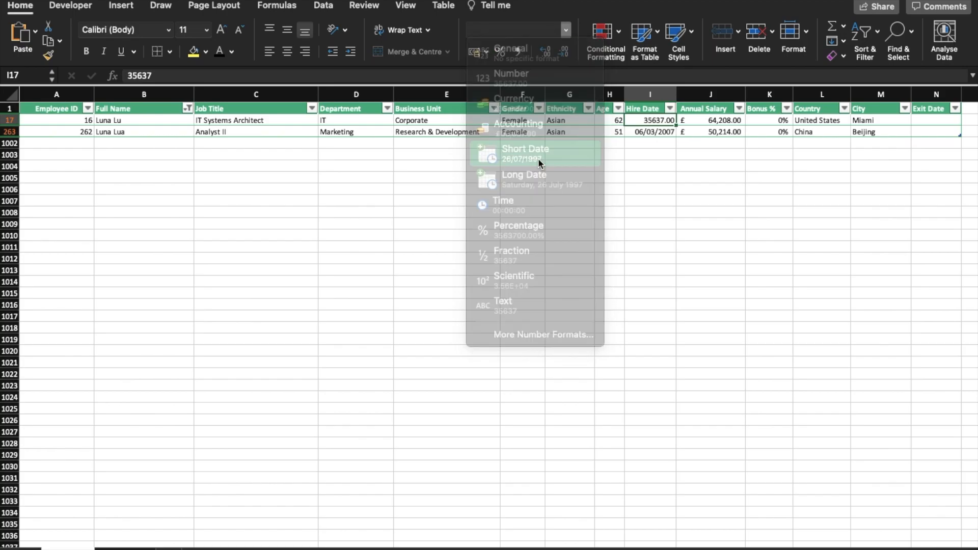
Step: Replace the G16 formula on the questions sheet with =YEAR(Data!I17)
{"action": "left_click", "coordinate": [126, 549]}
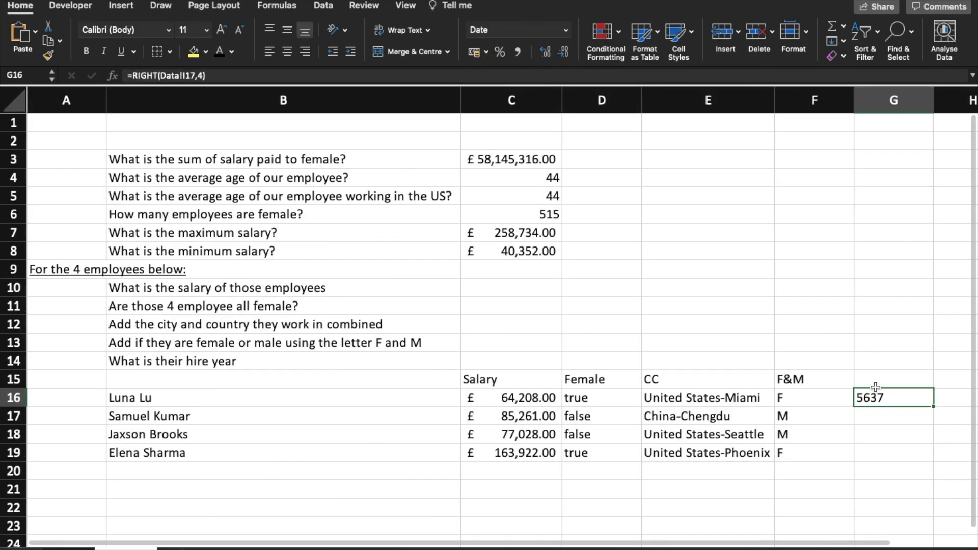
{"action": "type", "text": "=yeqr"}
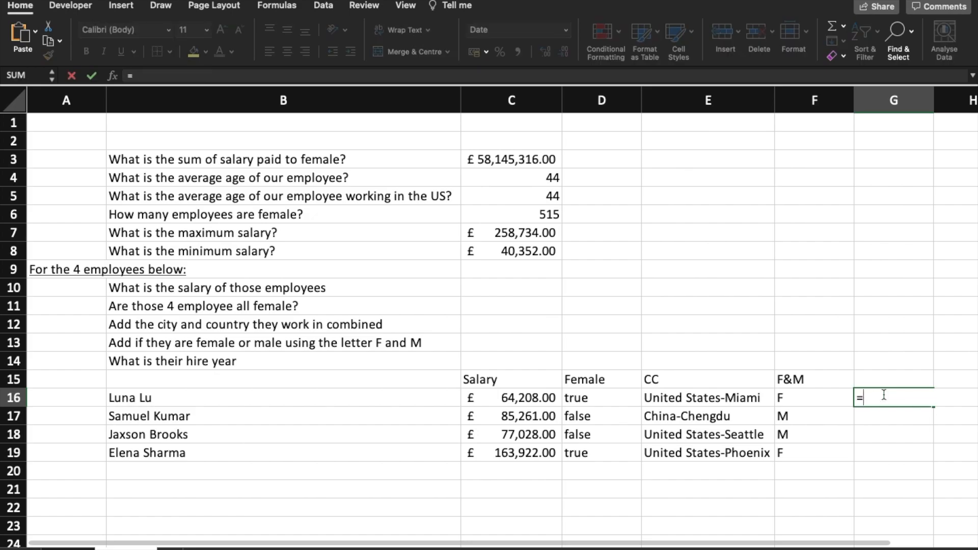
{"action": "key", "text": "BackSpace"}
{"action": "key", "text": "BackSpace"}
{"action": "type", "text": "ar("}
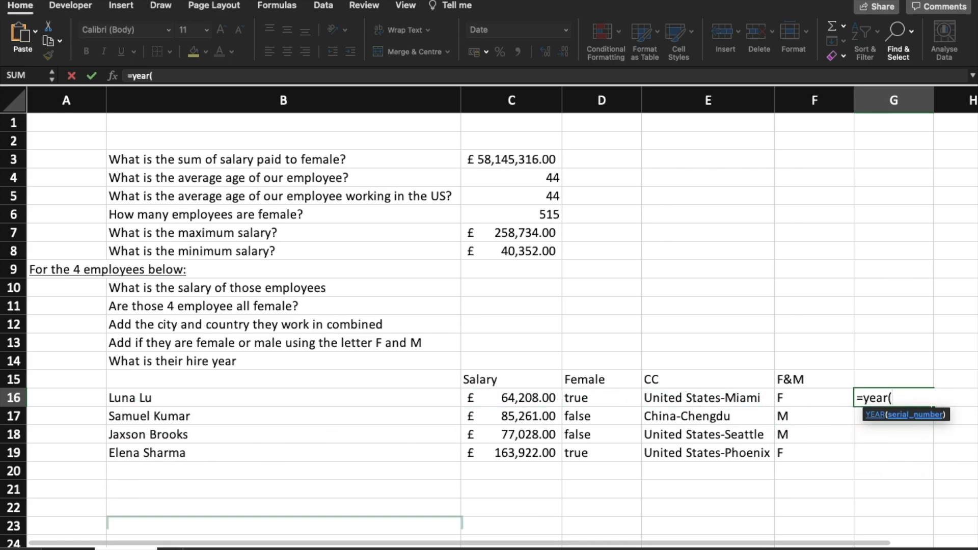
{"action": "left_click", "coordinate": [68, 549]}
{"action": "left_click", "coordinate": [657, 120]}
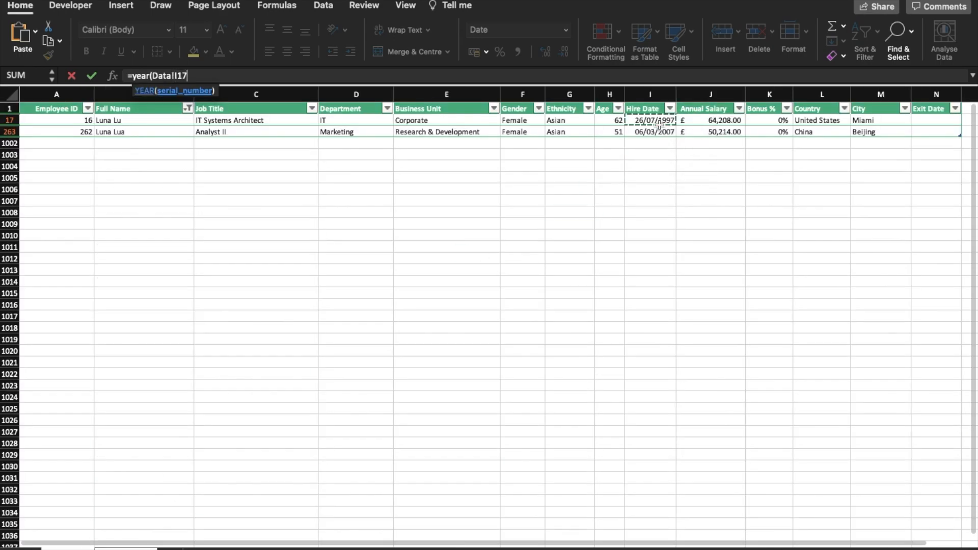
{"action": "type", "text": ")"}
{"action": "key", "text": "Return"}
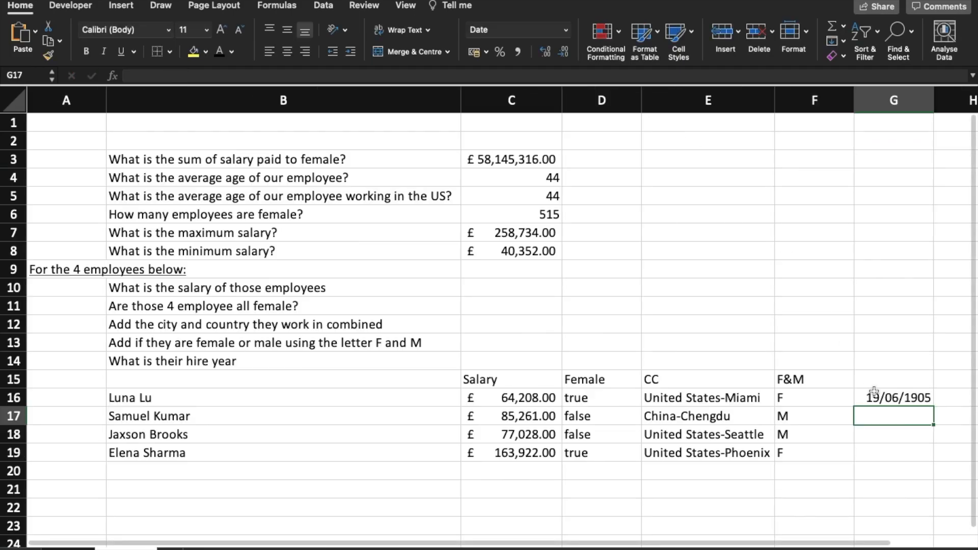
Step: Set the number format of G16 to Text
{"action": "key", "text": "Up"}
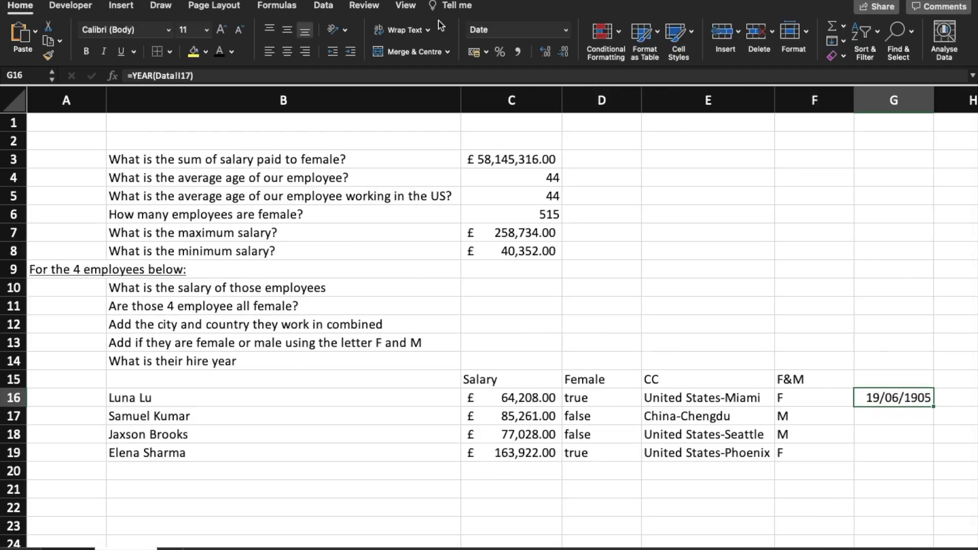
{"action": "left_click", "coordinate": [566, 31]}
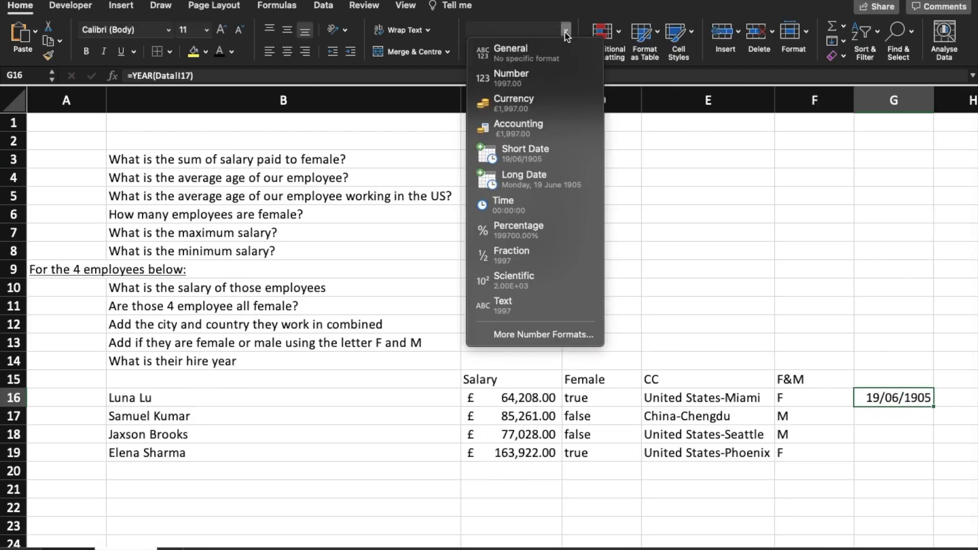
{"action": "left_click", "coordinate": [548, 304]}
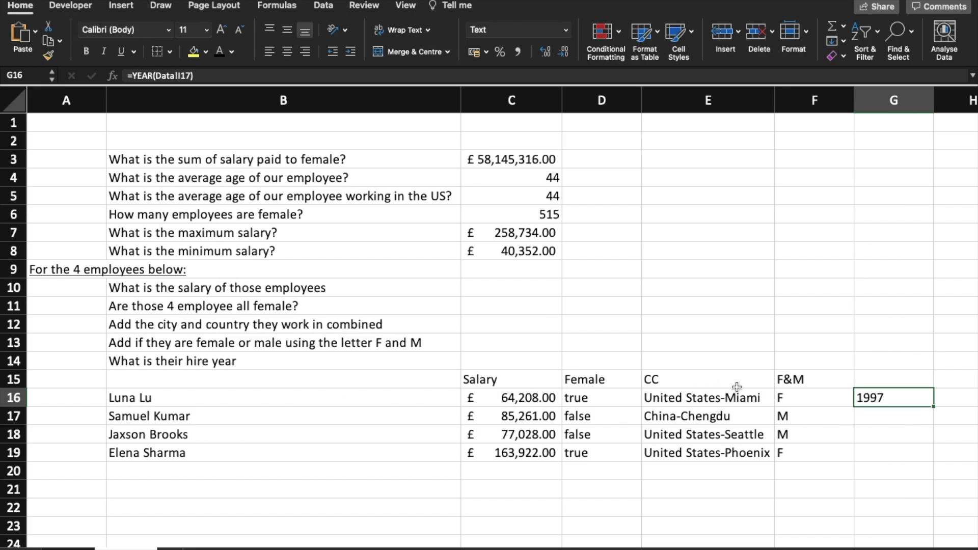
Step: Enter the header Hire in G15
{"action": "left_click", "coordinate": [881, 383]}
{"action": "type", "text": "Hire"}
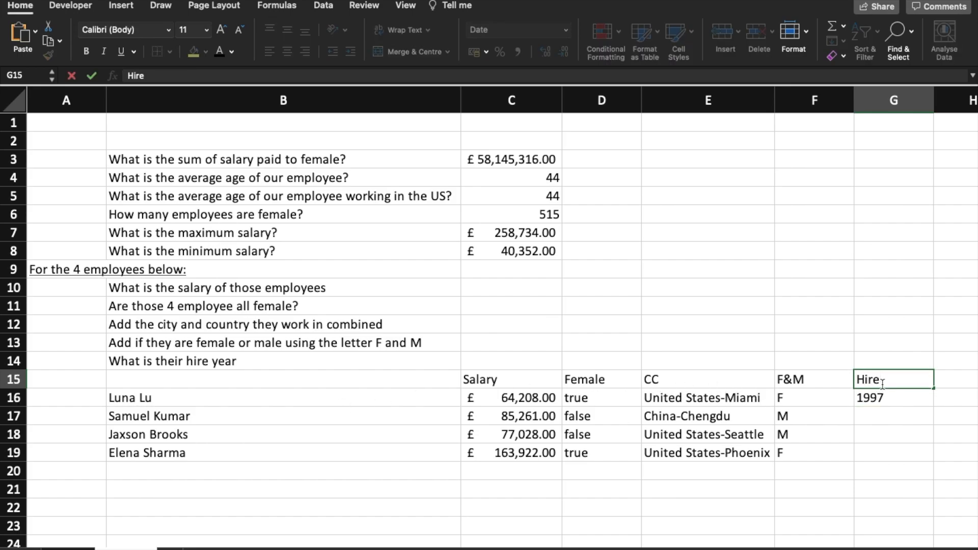
{"action": "left_click", "coordinate": [908, 414]}
Step: Change the G16 formula to =YEAR(VLOOKUP(B16,Data!B:I,8,FALSE)) and fill it down to G19
{"action": "left_click", "coordinate": [909, 395]}
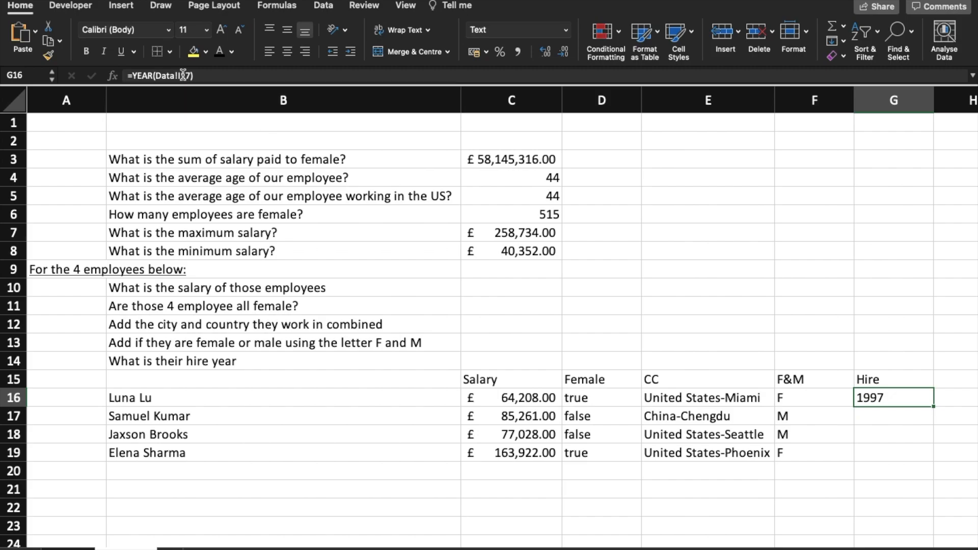
{"action": "left_click_drag", "start_coordinate": [149, 75], "coordinate": [191, 75]}
{"action": "type", "text": "VLOOKUP("}
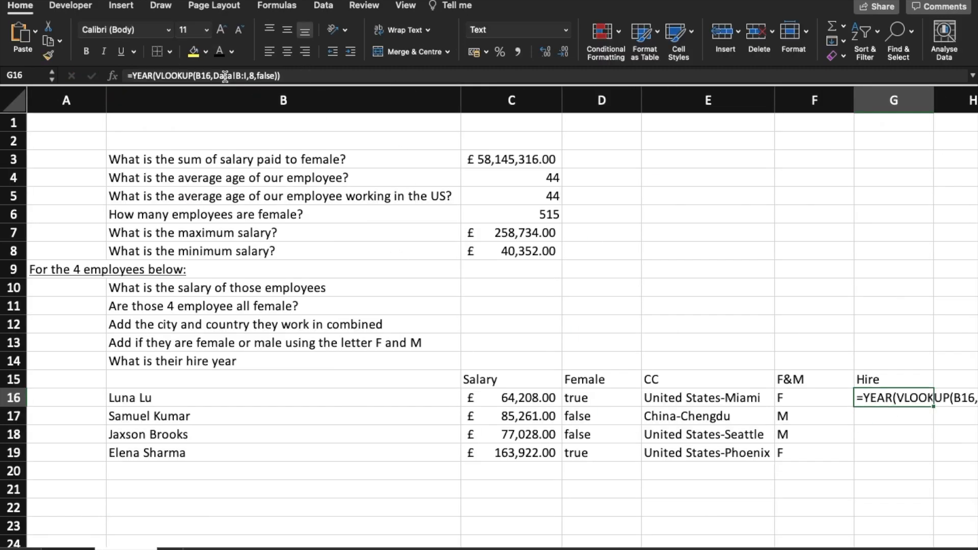
{"action": "key", "text": "Return"}
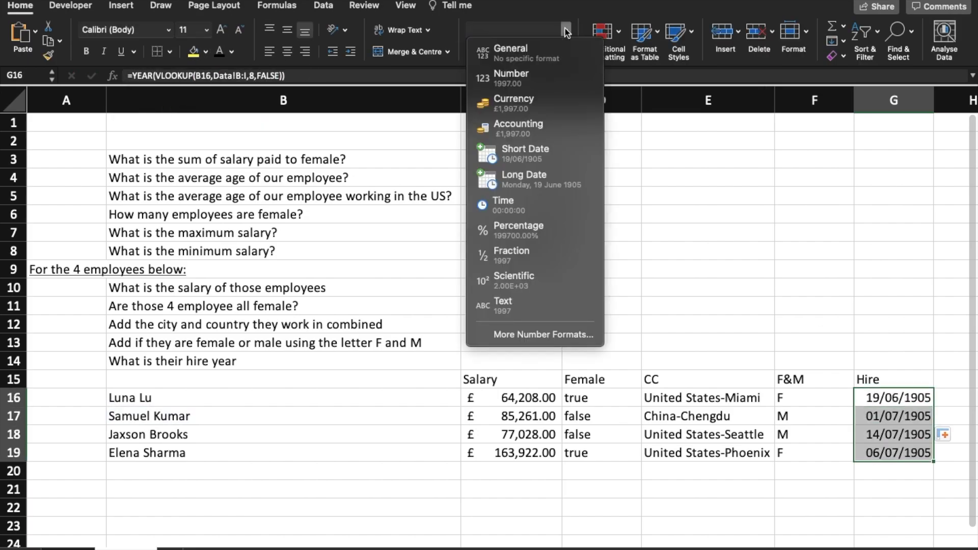
Step: Set the number format of the hire years in G16:G19 to General
{"action": "left_click", "coordinate": [513, 44]}
{"action": "left_click", "coordinate": [750, 282]}
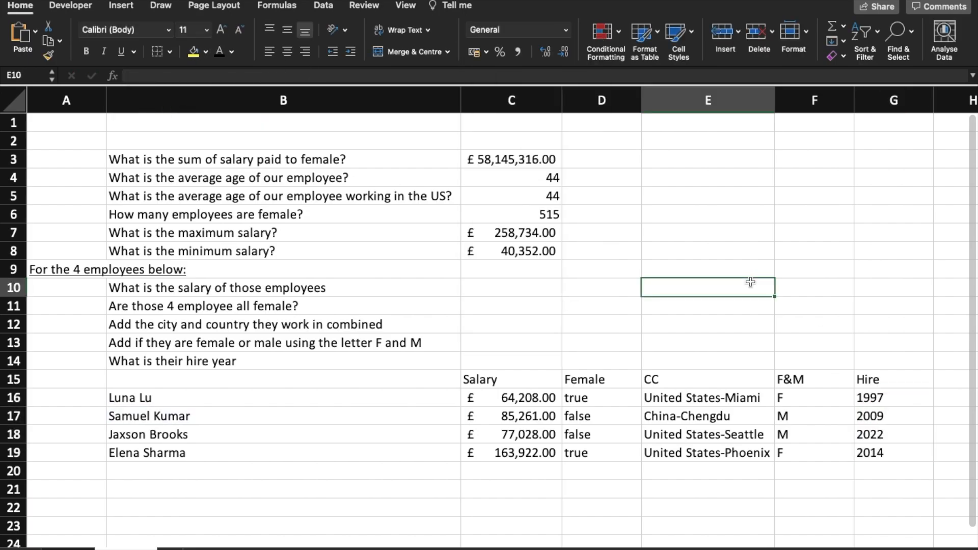